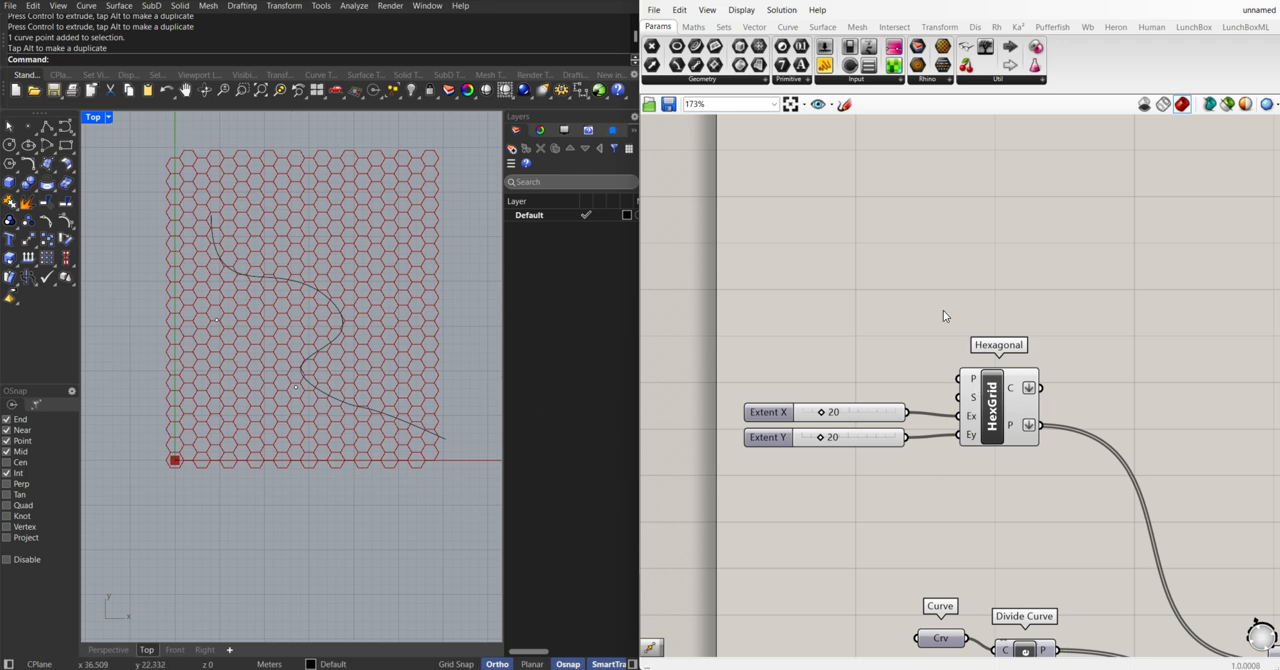
# Search the component library for the Hexagonal grid component used in the definition
pyautogui.moveTo(943, 316); pyautogui.dragTo(858, 333, button='right')
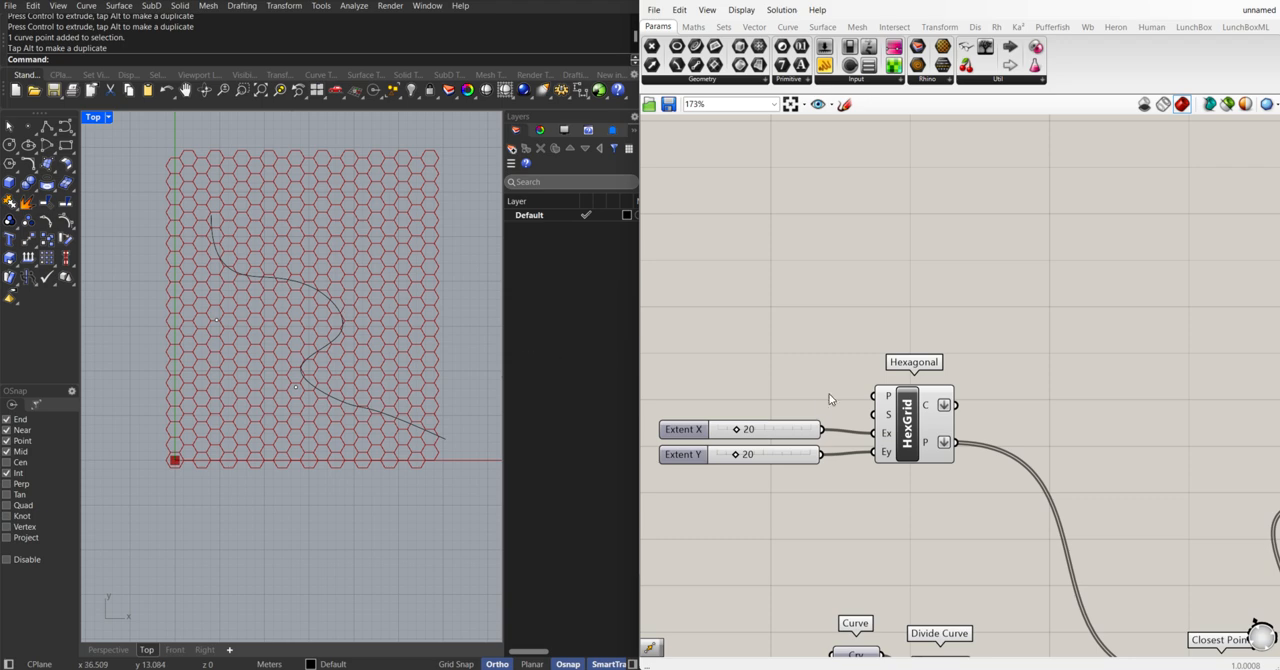
pyautogui.moveTo(829, 399); pyautogui.dragTo(855, 379, button='right')
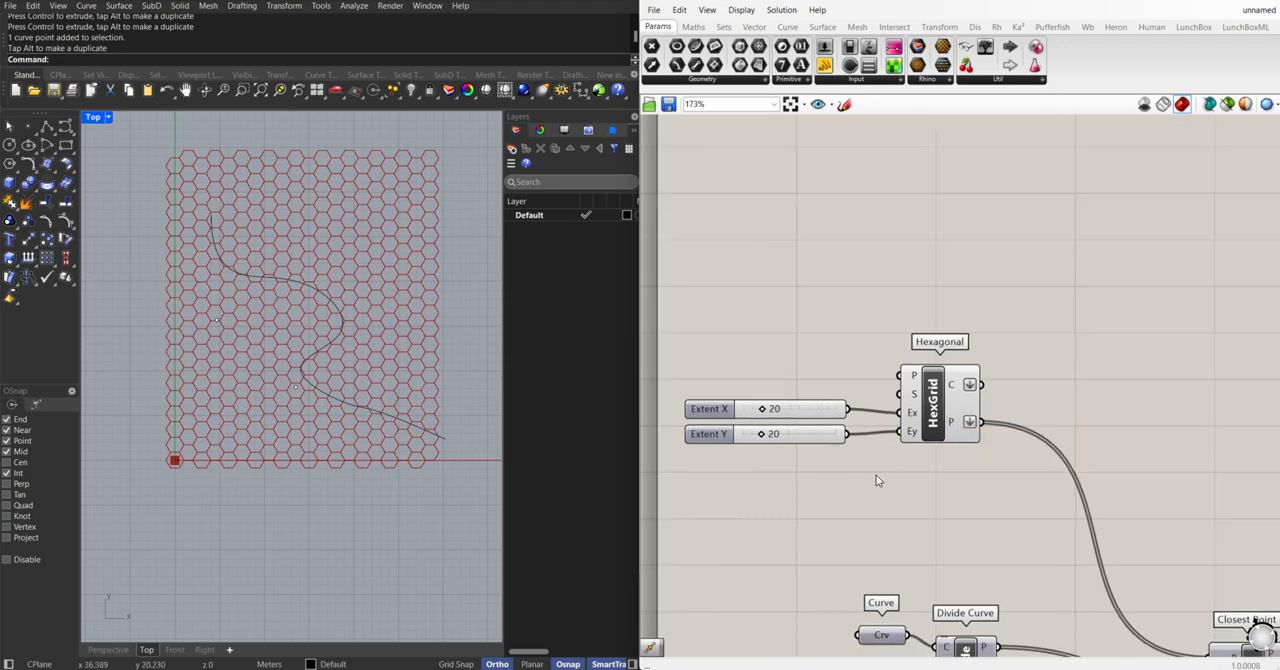
pyautogui.click(933, 413)
pyautogui.doubleClick(809, 352)
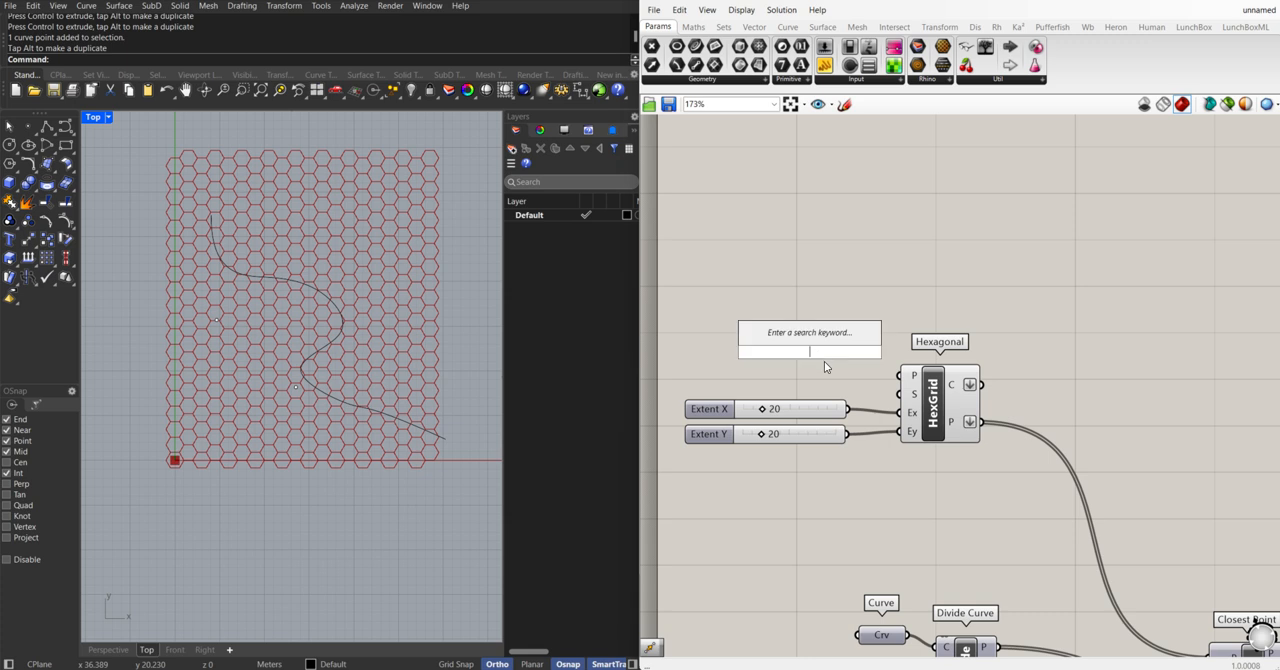
pyautogui.write('hexa')
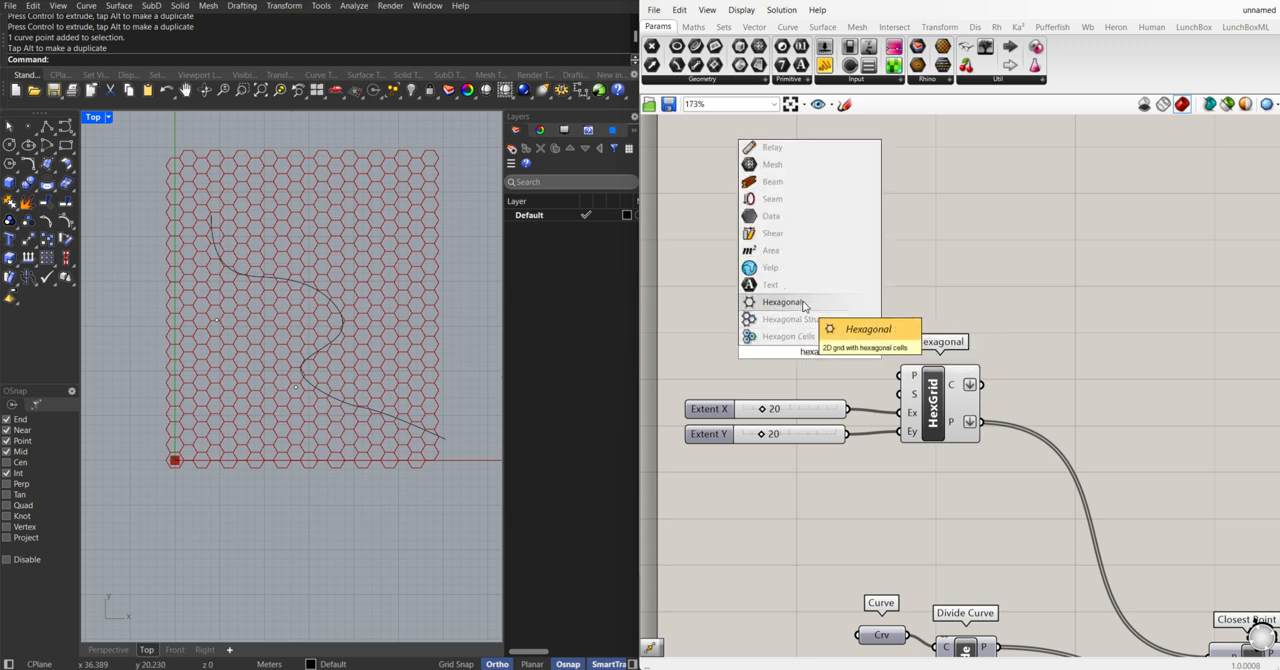
pyautogui.click(978, 297)
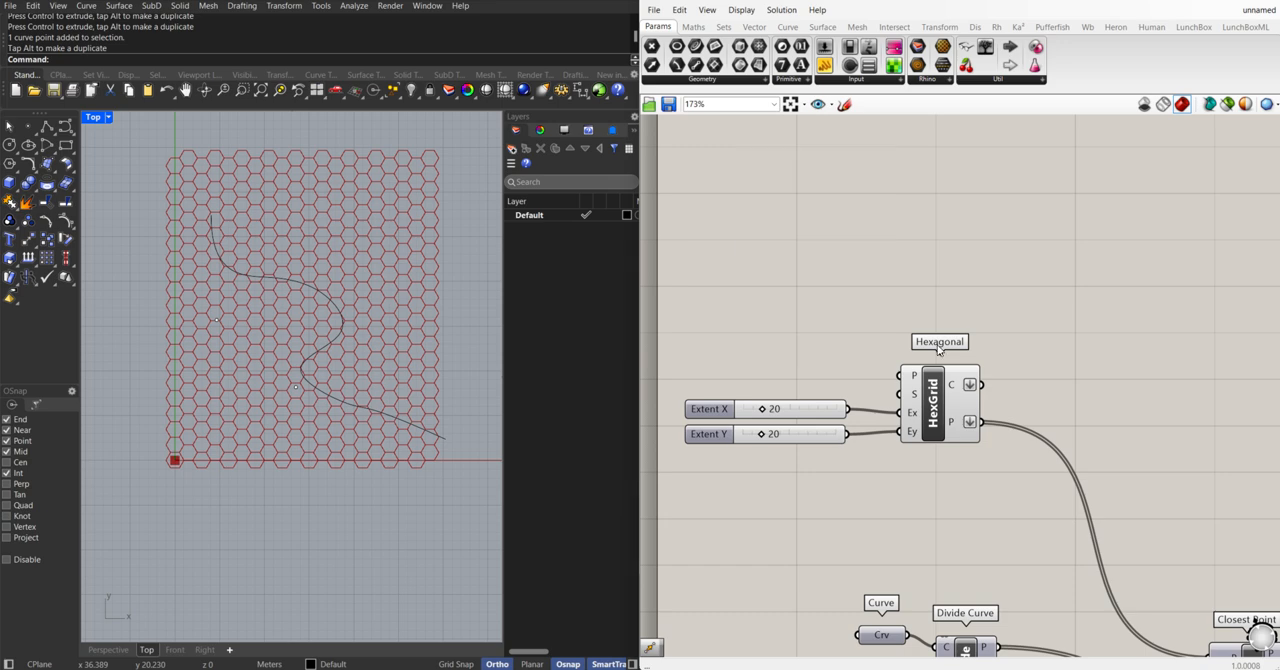
pyautogui.moveTo(889, 474); pyautogui.dragTo(987, 471, button='right')
pyautogui.moveTo(949, 467); pyautogui.dragTo(783, 383)
pyautogui.click(988, 466)
pyautogui.moveTo(990, 466); pyautogui.dragTo(895, 463, button='right')
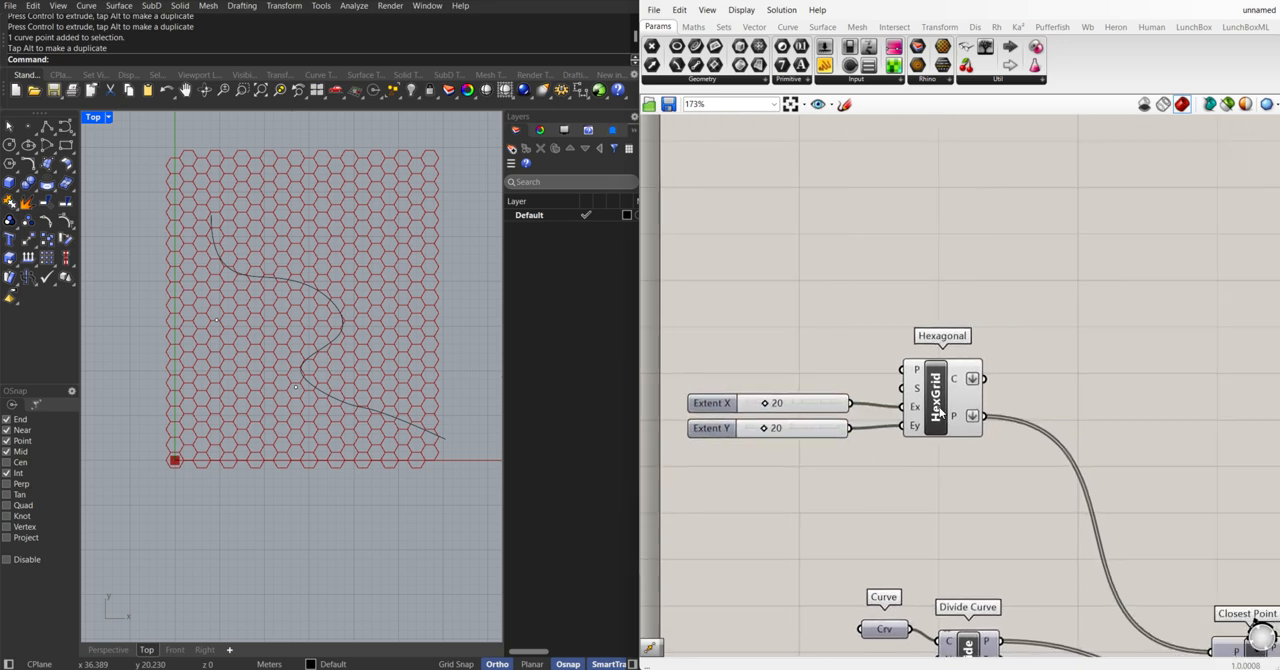
# Examine the Flatten option on the C and P outputs of the Hexagonal grid component
pyautogui.click(948, 408)
pyautogui.scroll(5, 955, 408)
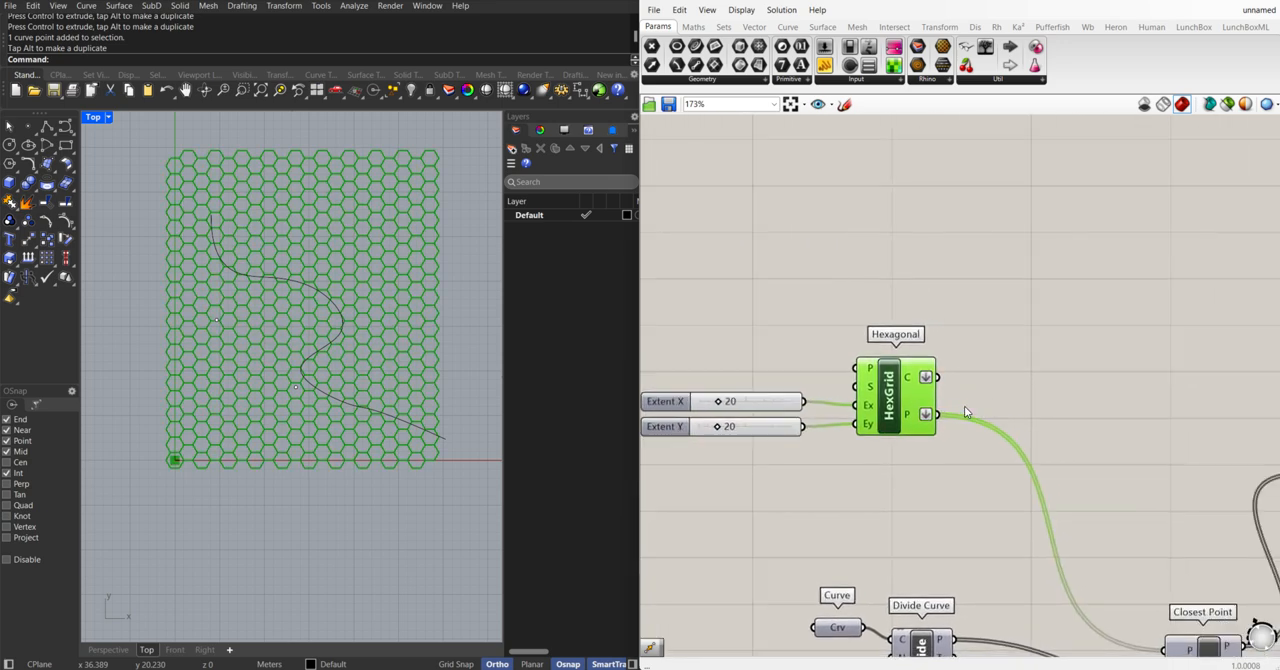
pyautogui.rightClick(925, 363)
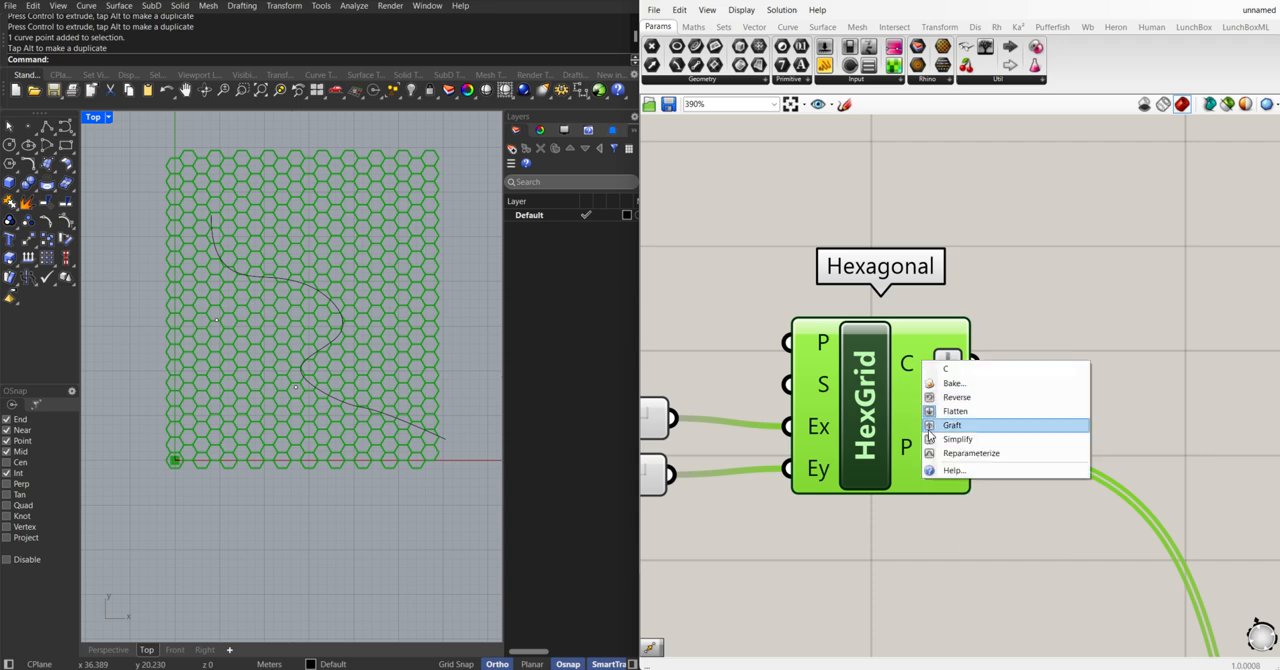
pyautogui.click(955, 411)
pyautogui.rightClick(926, 452)
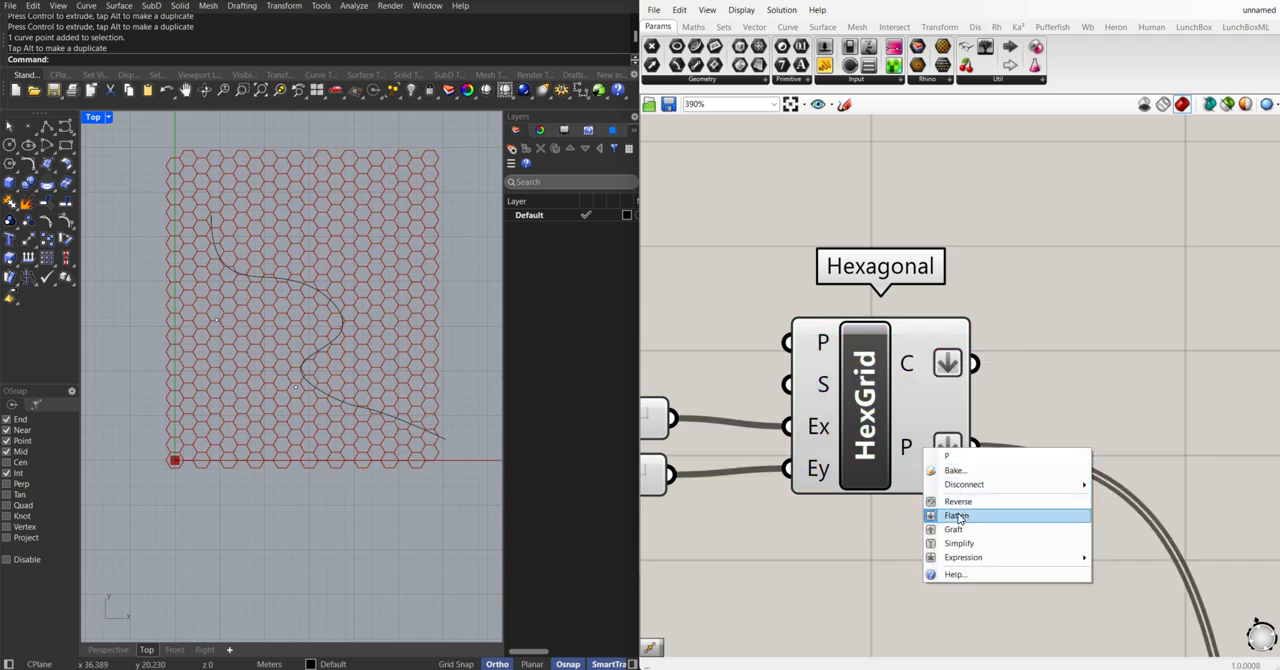
pyautogui.click(957, 515)
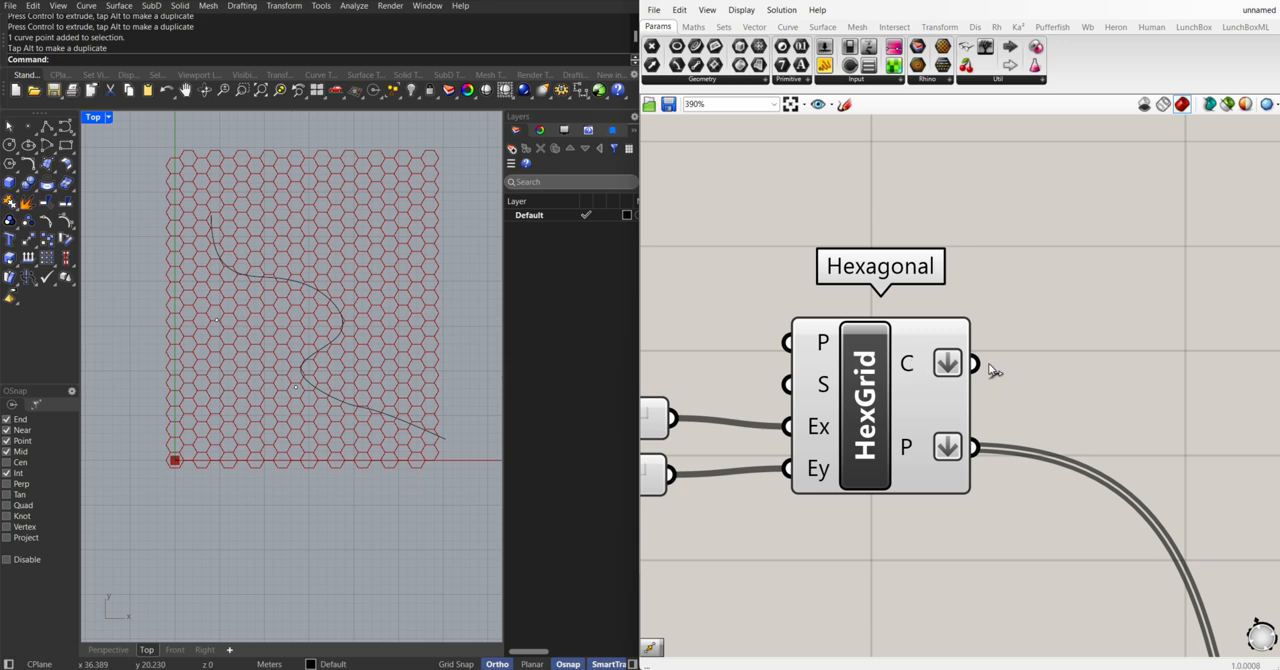
# Compare the earlier surface definition with the Curve, Divide Curve and Closest Point group beside the hexagonal grid
pyautogui.scroll(-8, 990, 370)
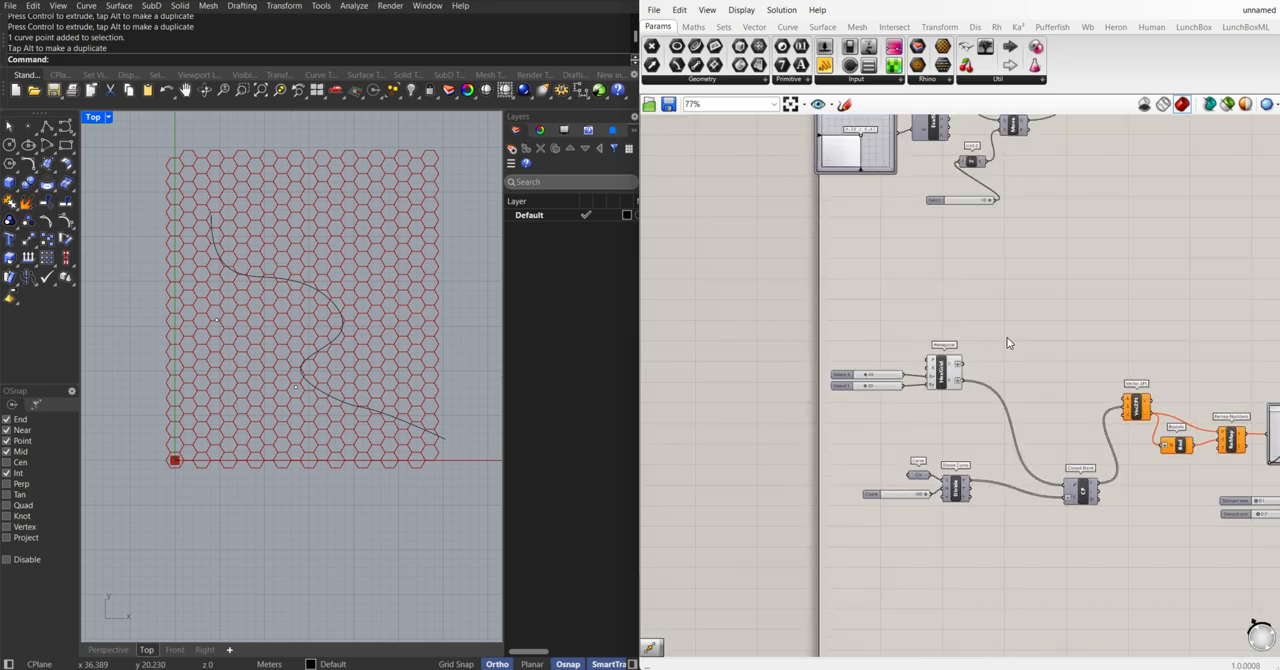
pyautogui.scroll(-2, 1007, 338)
pyautogui.moveTo(1007, 338); pyautogui.dragTo(865, 393, button='right')
pyautogui.moveTo(1039, 362); pyautogui.dragTo(1001, 413, button='right')
pyautogui.scroll(3, 1073, 186)
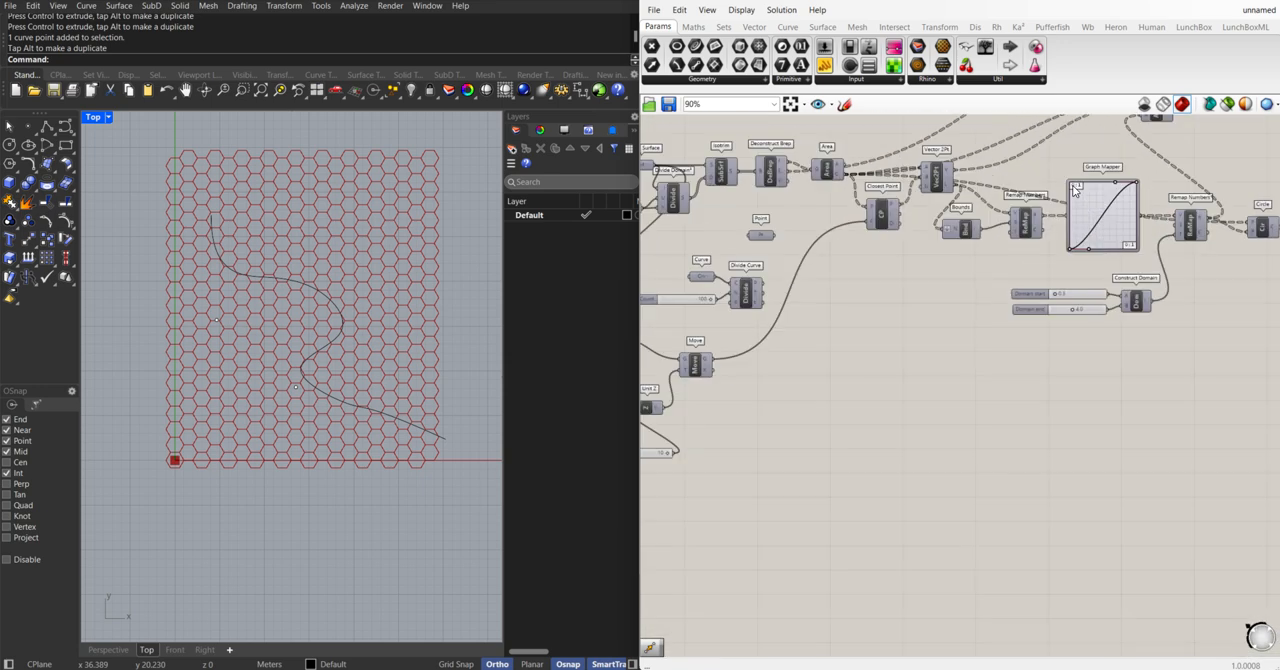
pyautogui.moveTo(901, 230); pyautogui.dragTo(891, 222, button='right')
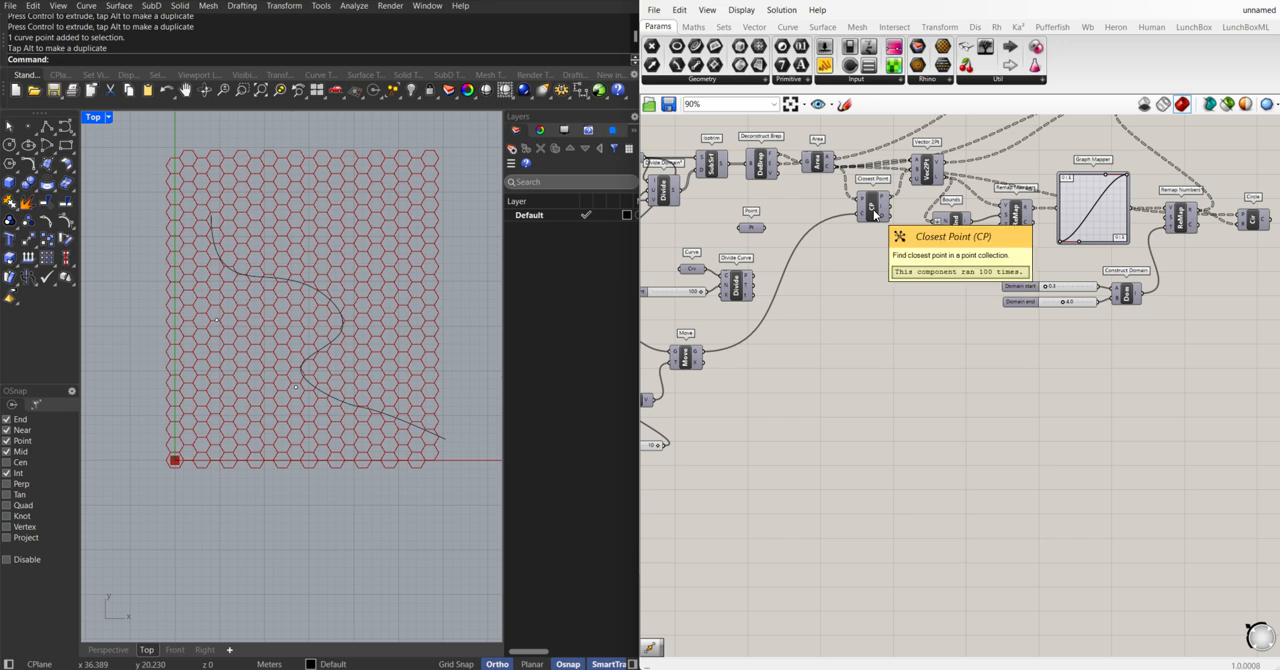
pyautogui.moveTo(941, 411); pyautogui.dragTo(1069, 277, button='right')
pyautogui.moveTo(957, 409); pyautogui.dragTo(1005, 306, button='right')
pyautogui.moveTo(955, 596); pyautogui.dragTo(690, 518)
pyautogui.scroll(5, 700, 555)
pyautogui.scroll(-3, 765, 453)
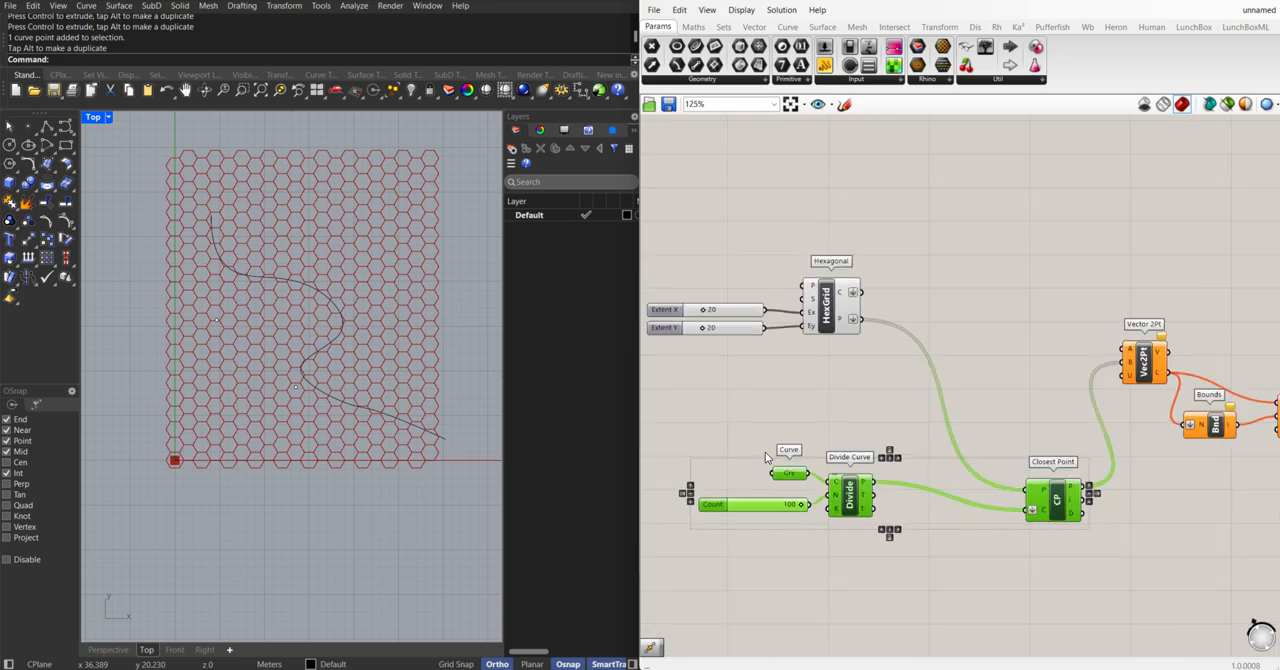
pyautogui.click(645, 396)
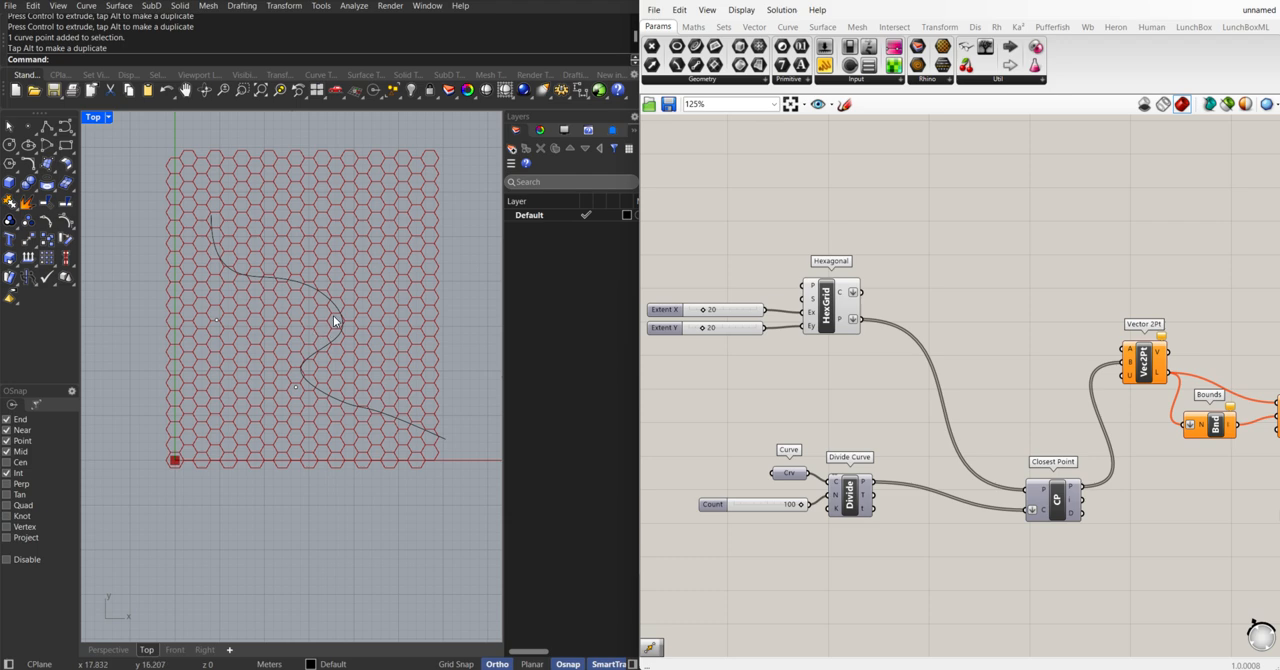
# Examine the chain from Vector 2Pt through Bounds, Remap Numbers and Graph Mapper to the Construct Domain sliders
pyautogui.scroll(-2, 957, 438)
pyautogui.moveTo(1020, 441); pyautogui.dragTo(797, 431, button='right')
pyautogui.scroll(2, 906, 440)
pyautogui.scroll(-3, 820, 435)
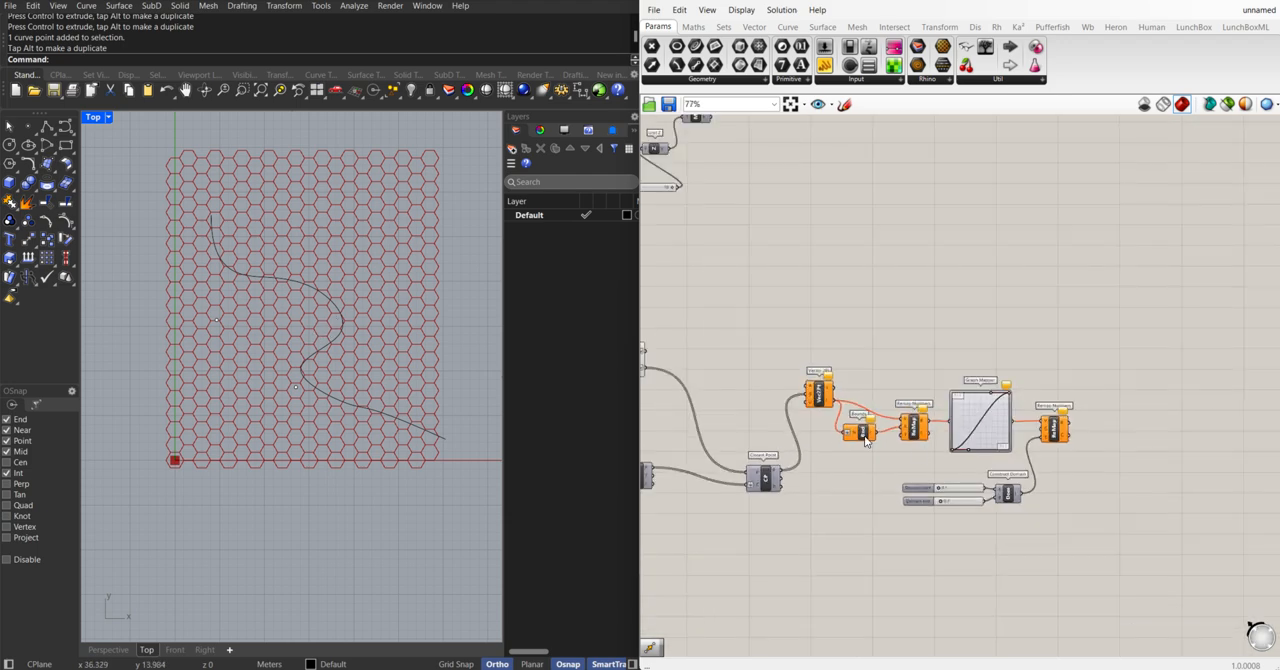
pyautogui.moveTo(756, 393); pyautogui.dragTo(831, 381, button='right')
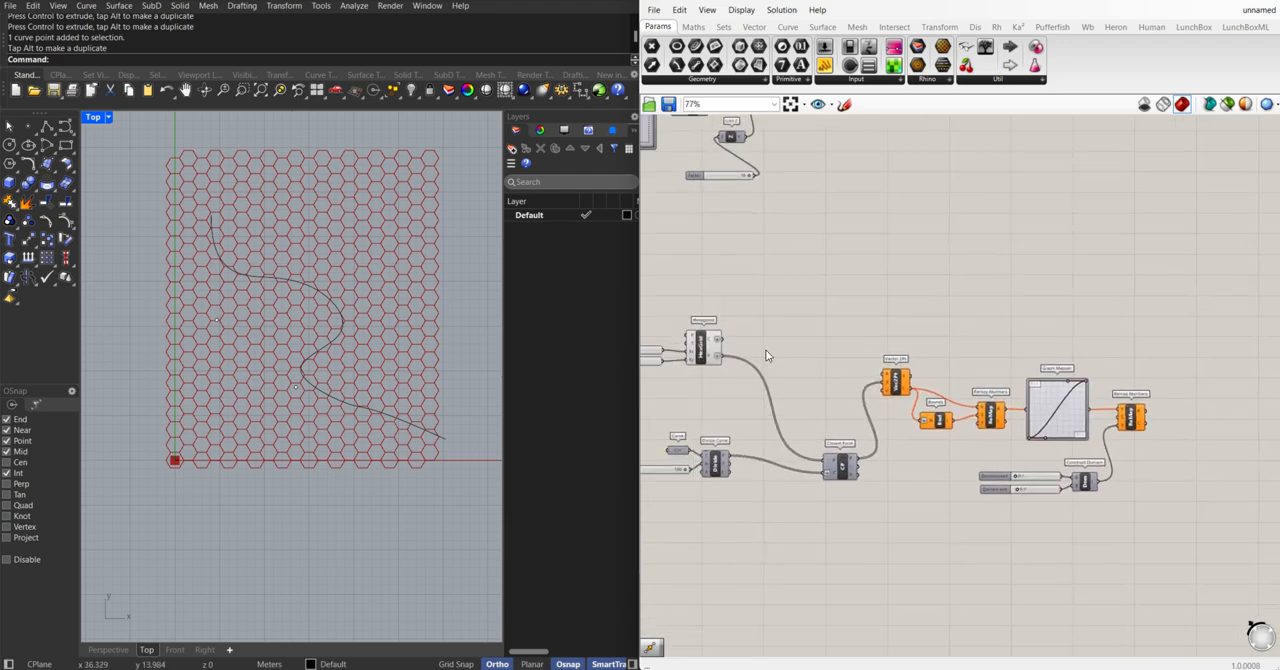
pyautogui.scroll(2, 905, 424)
pyautogui.moveTo(882, 412)
pyautogui.mouseDown(button='right')
pyautogui.moveTo(939, 412)
pyautogui.moveTo(859, 421)
pyautogui.mouseUp(button='right')
pyautogui.moveTo(756, 389); pyautogui.dragTo(792, 392, button='right')
pyautogui.moveTo(1041, 424); pyautogui.dragTo(970, 437, button='right')
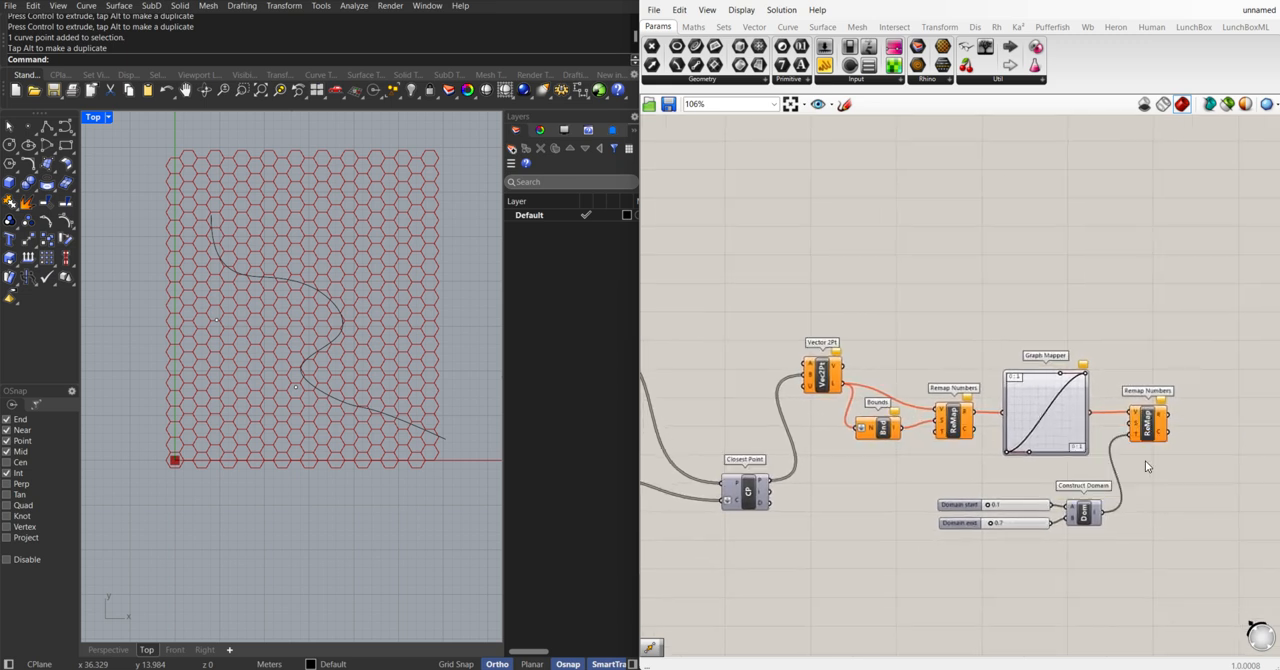
pyautogui.scroll(2, 1137, 539)
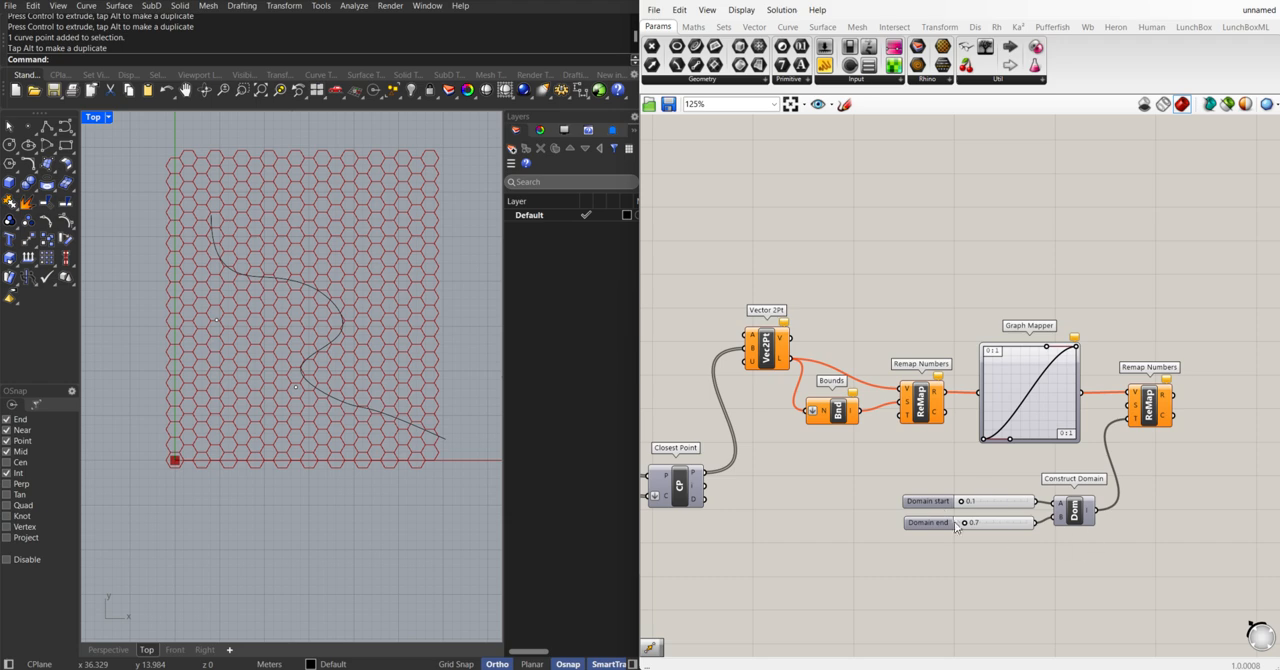
pyautogui.moveTo(841, 482); pyautogui.dragTo(885, 481, button='right')
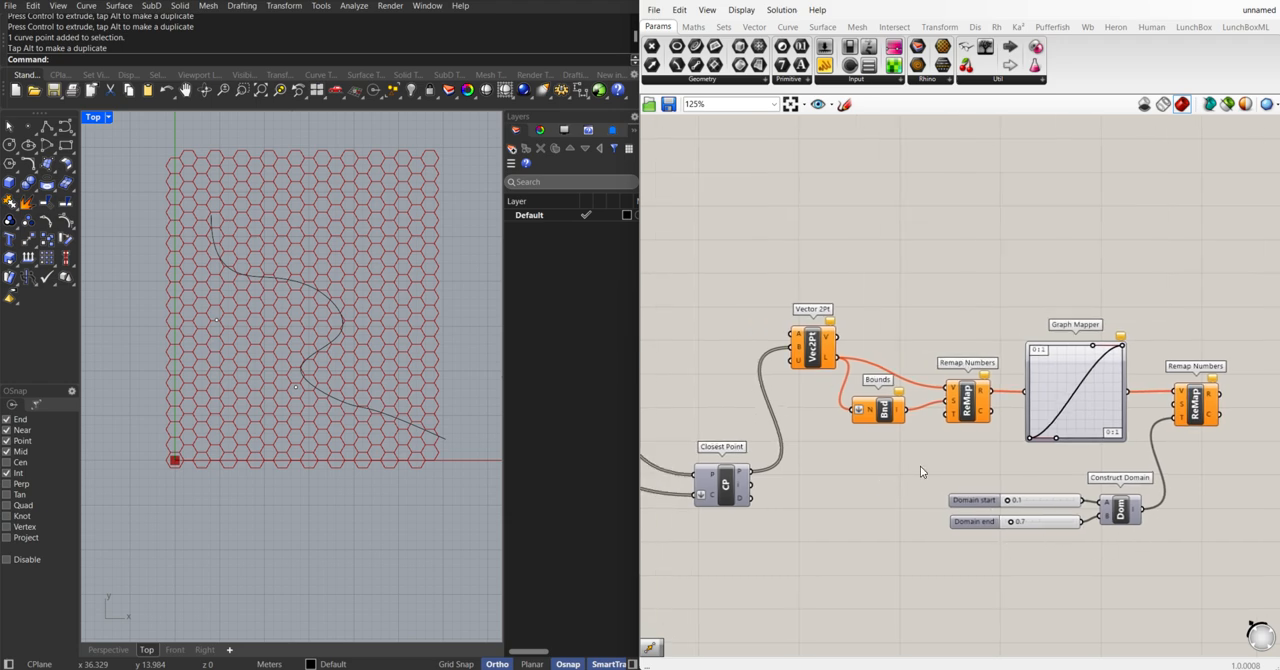
pyautogui.moveTo(1101, 487); pyautogui.dragTo(1046, 480, button='right')
pyautogui.scroll(3, 999, 514)
pyautogui.scroll(-3, 909, 483)
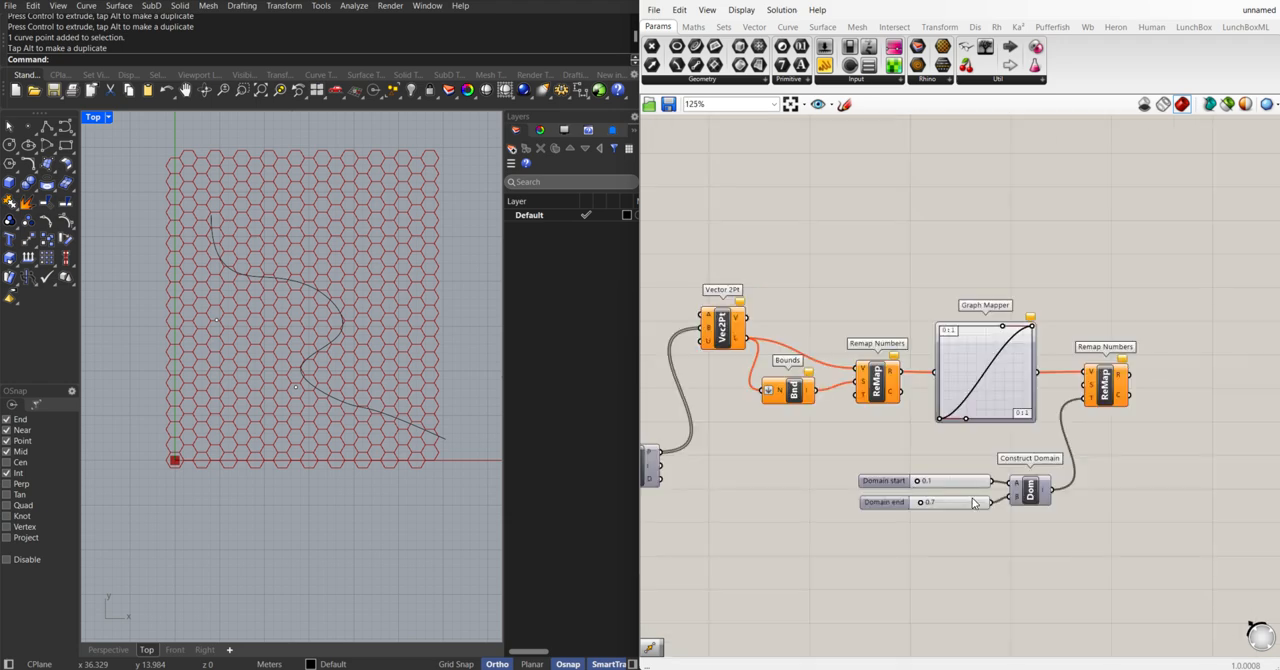
pyautogui.moveTo(897, 450); pyautogui.dragTo(1045, 472, button='right')
pyautogui.moveTo(800, 422); pyautogui.dragTo(923, 428, button='right')
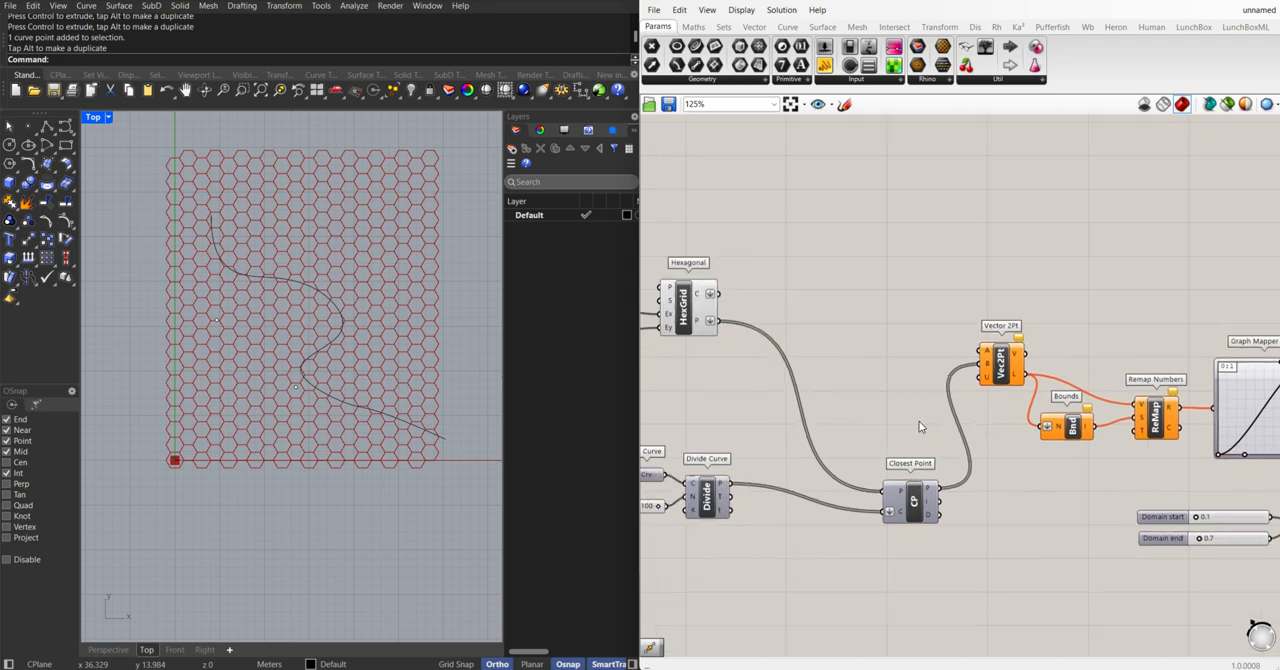
pyautogui.scroll(-3, 925, 424)
pyautogui.scroll(3, 1049, 418)
pyautogui.scroll(-3, 948, 370)
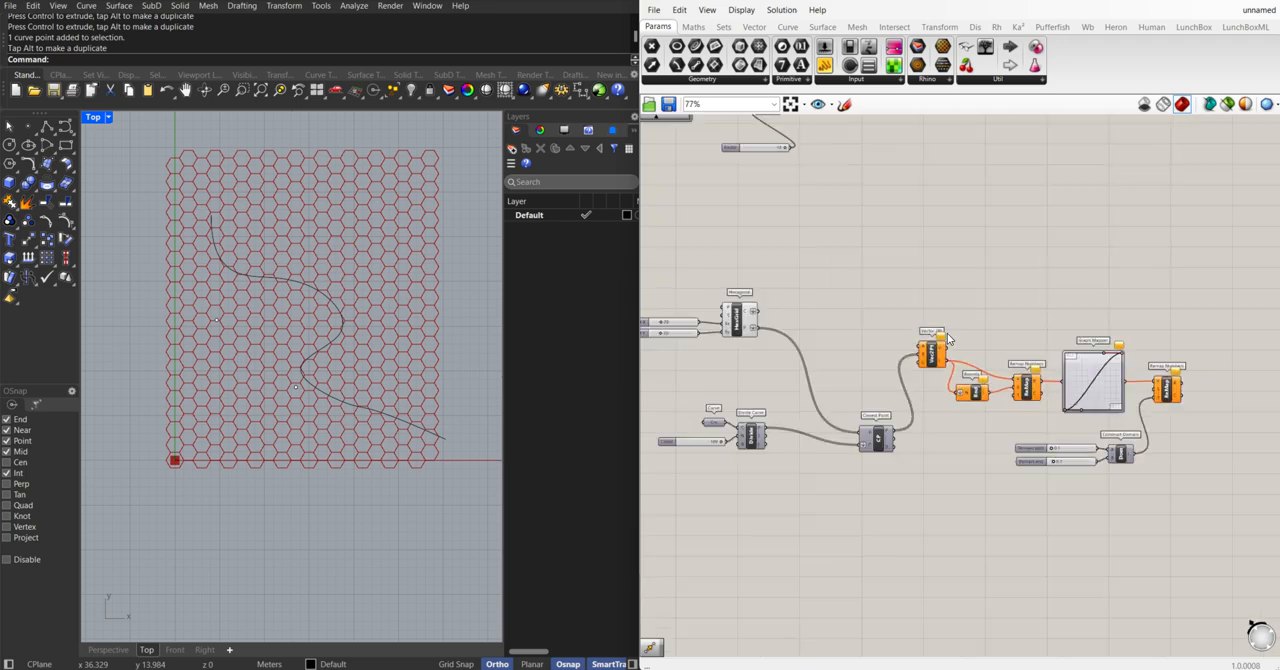
# Connect the Hexagonal grid's points output to the A input of Vector 2Pt, following the earlier definition's wiring
pyautogui.moveTo(924, 272); pyautogui.dragTo(889, 438, button='right')
pyautogui.scroll(-2, 889, 438)
pyautogui.scroll(6, 930, 145)
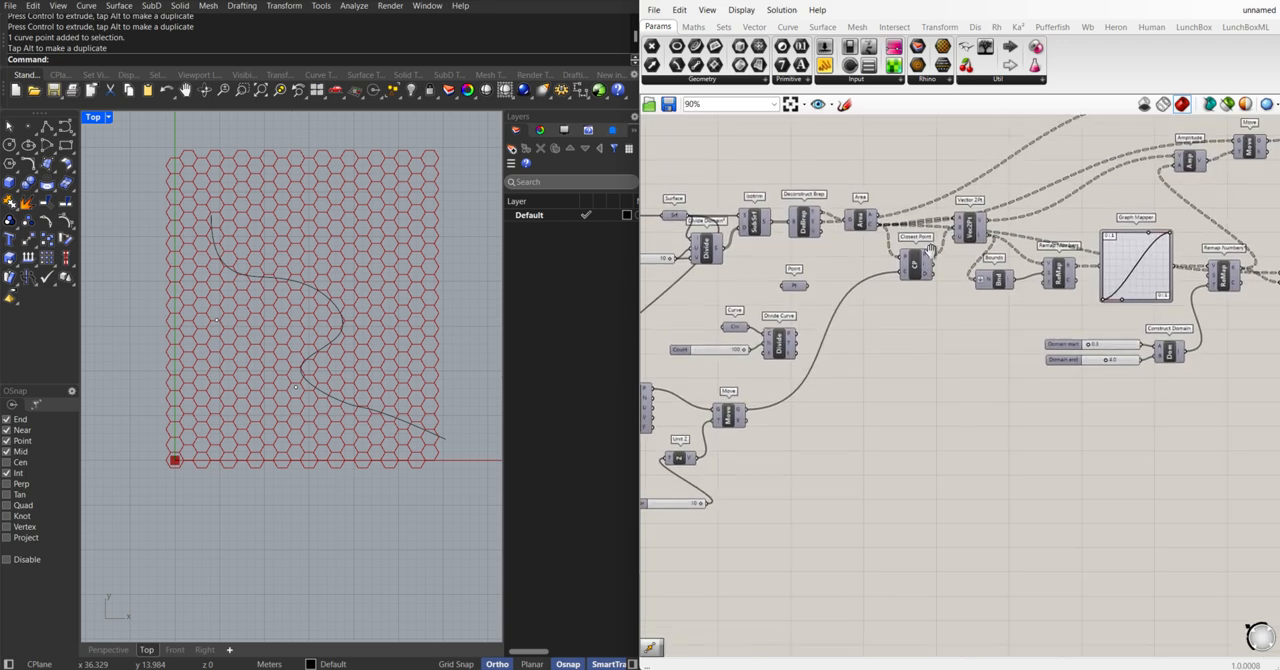
pyautogui.click(797, 224)
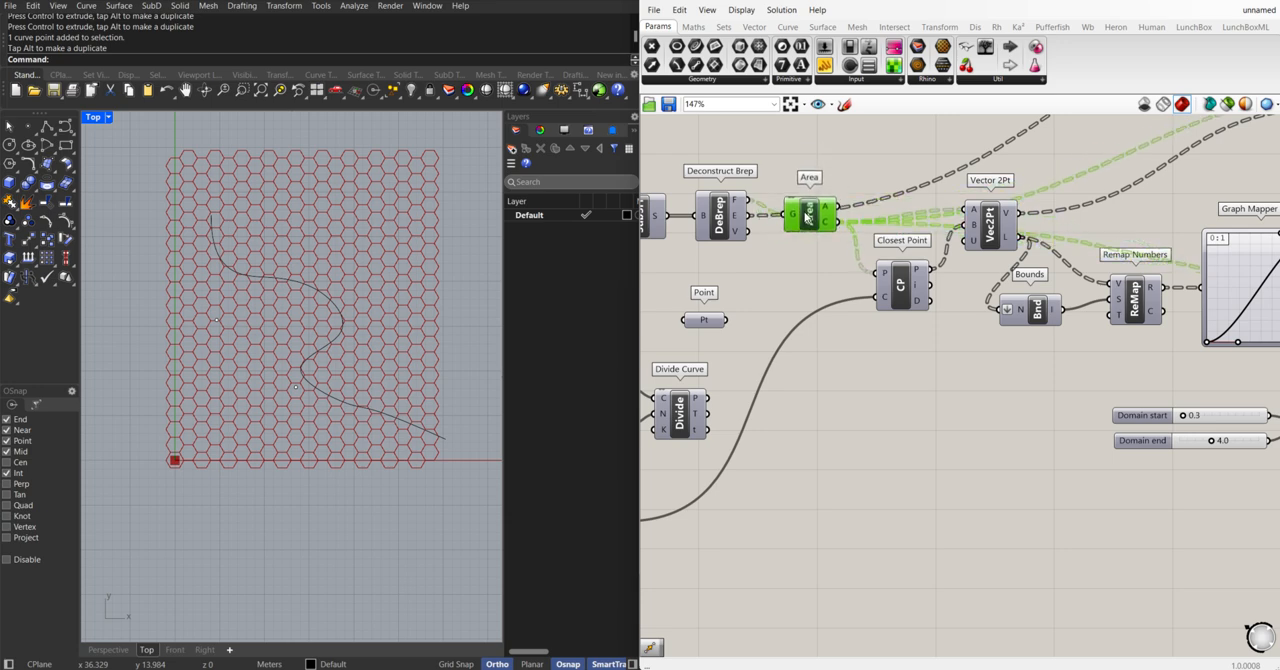
pyautogui.click(900, 285)
pyautogui.scroll(-3, 931, 416)
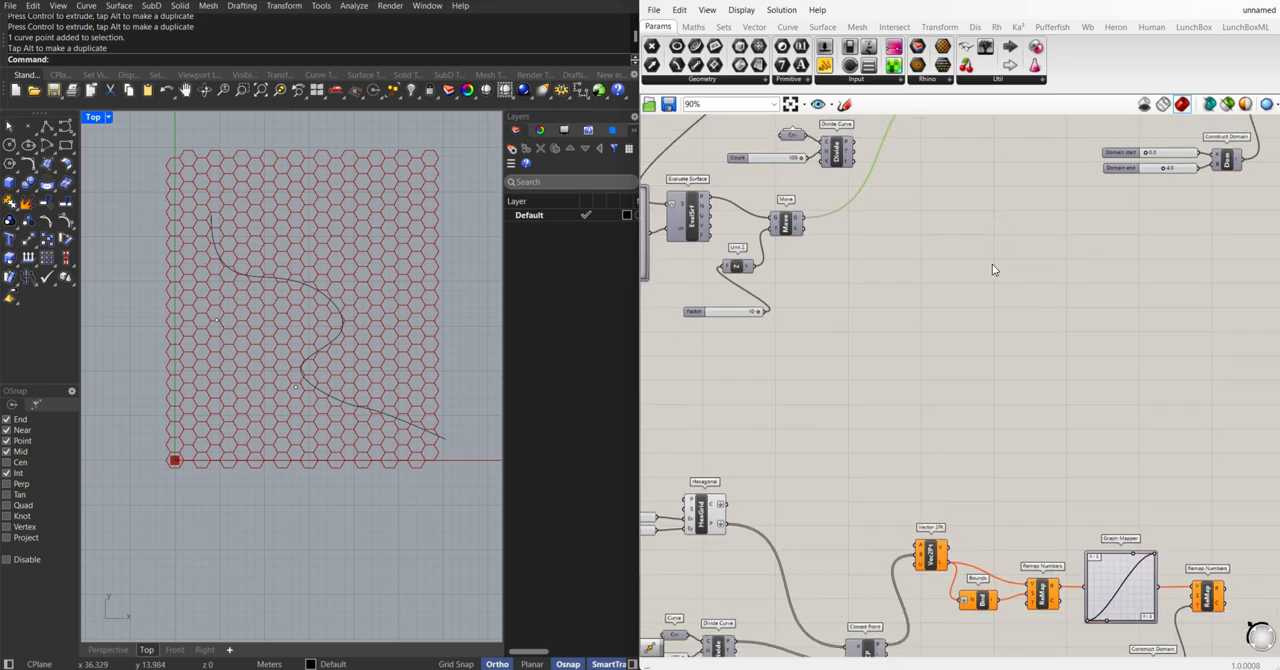
pyautogui.click(778, 360)
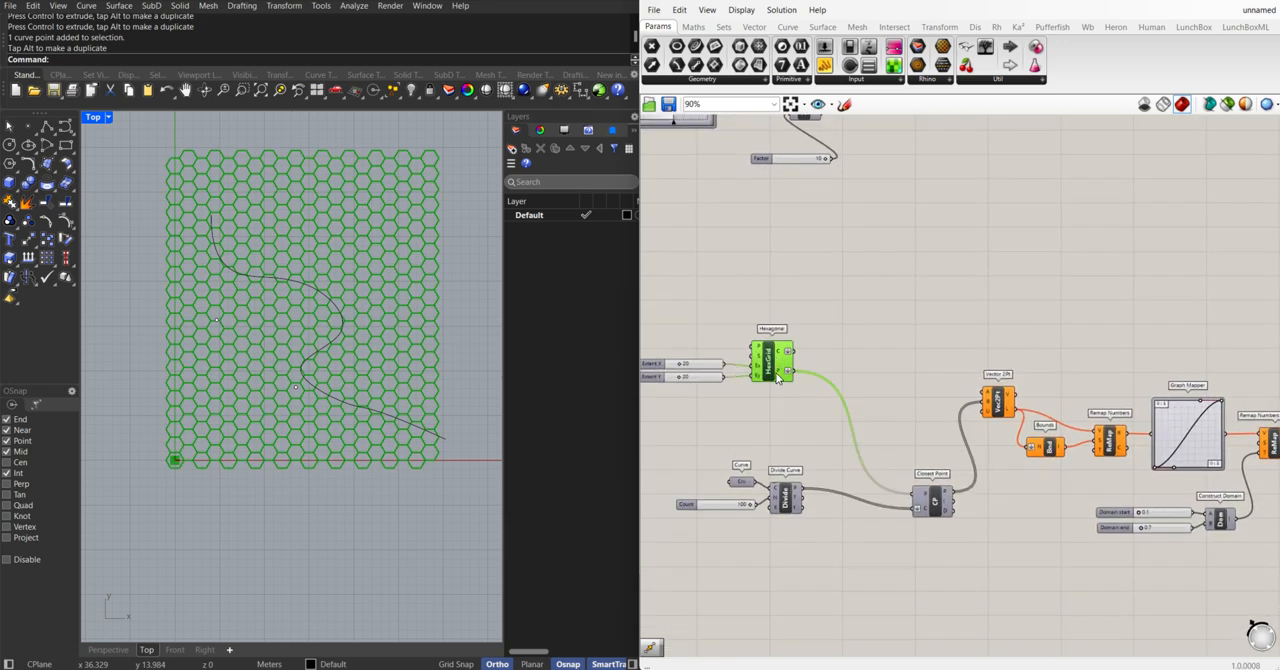
pyautogui.moveTo(779, 377)
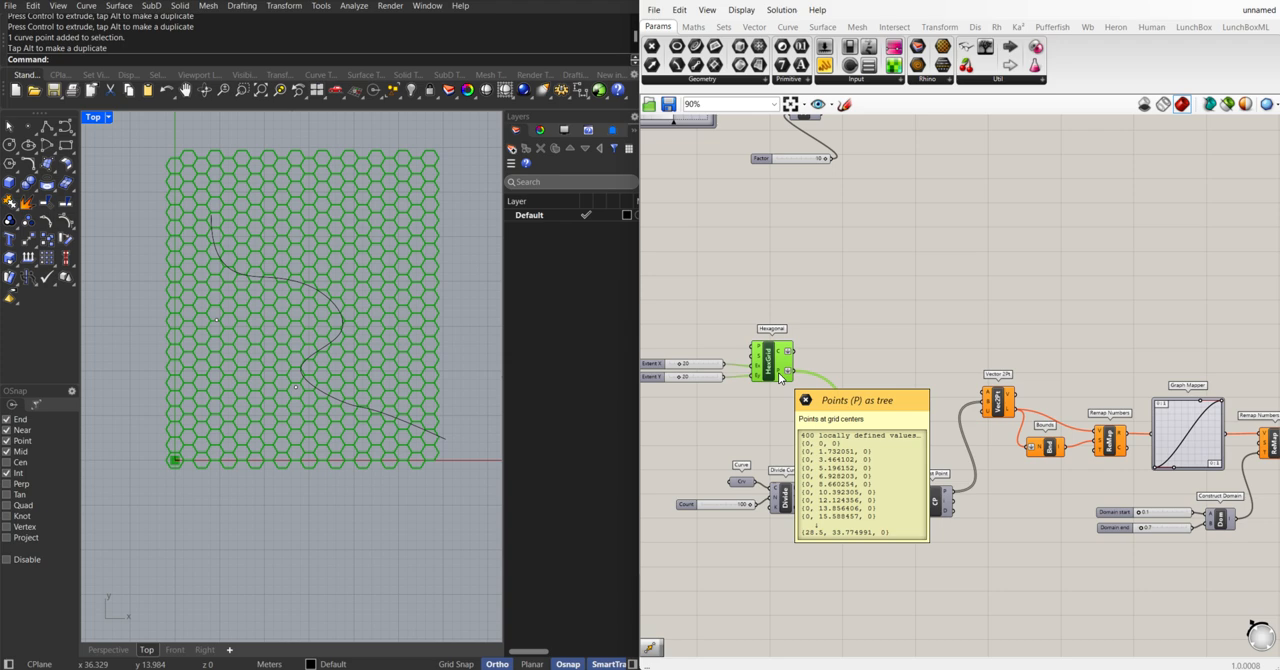
pyautogui.moveTo(786, 372); pyautogui.dragTo(981, 396)
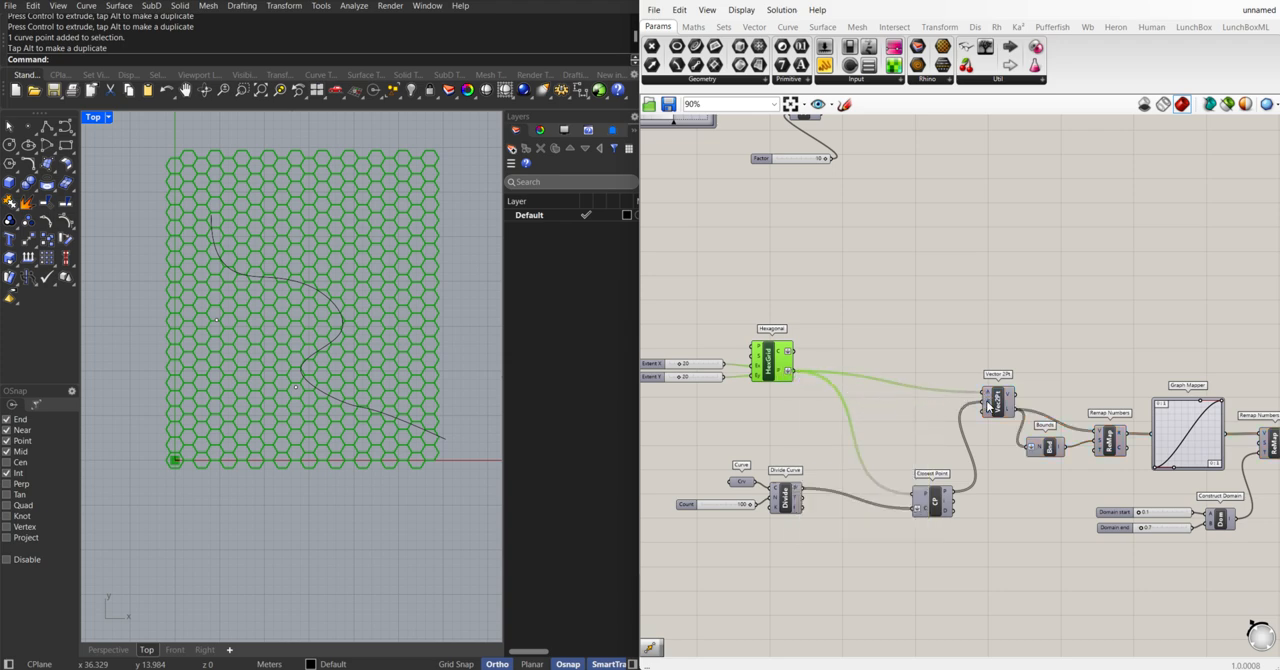
# Examine the Closest Point and Hexagonal grid previews against the curve in the viewport
pyautogui.click(936, 503)
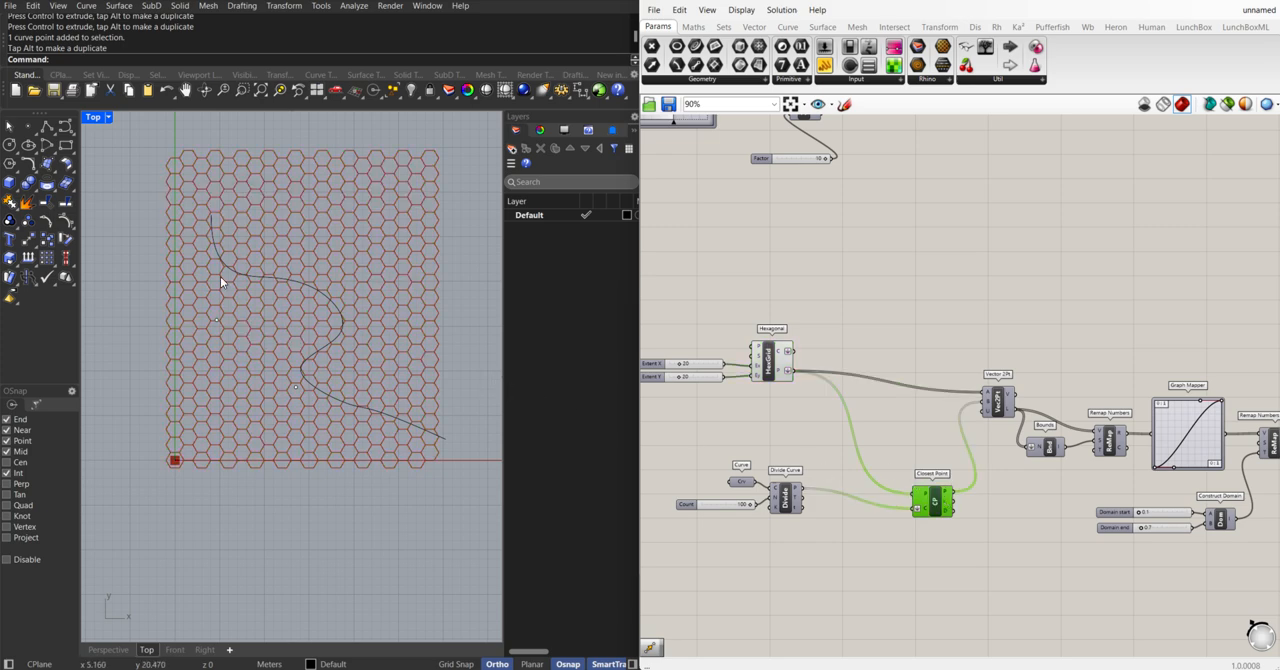
pyautogui.click(769, 352)
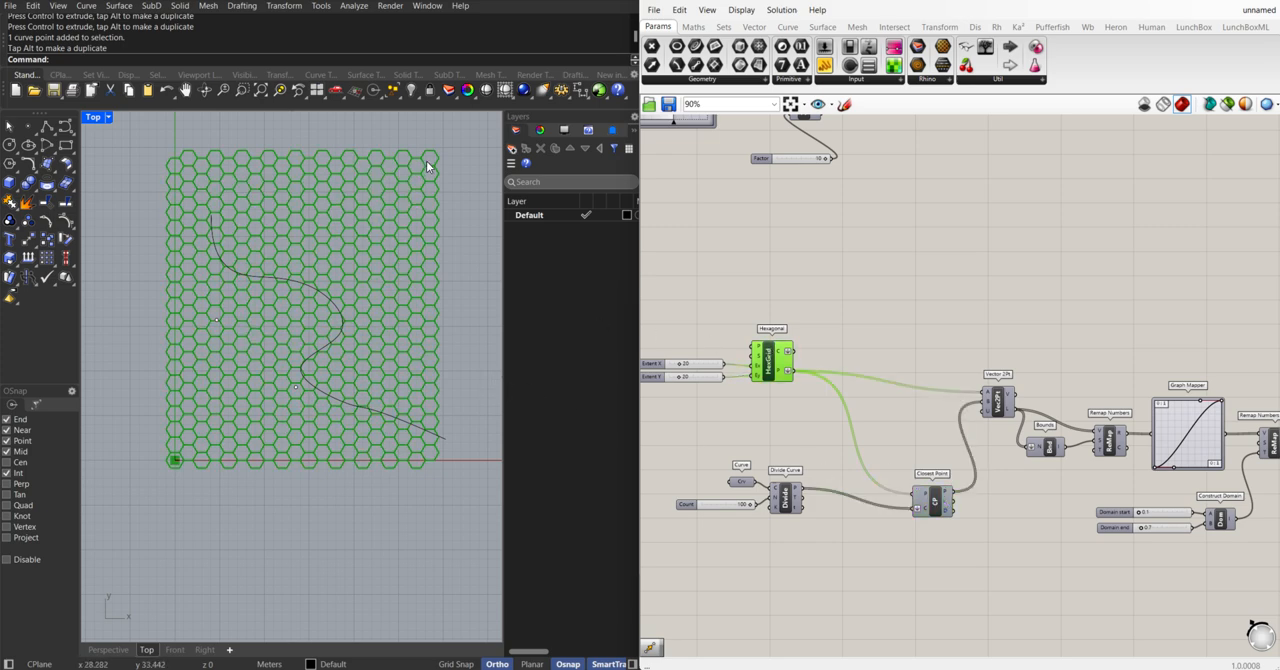
pyautogui.moveTo(998, 412); pyautogui.dragTo(885, 385, button='right')
pyautogui.moveTo(1057, 421); pyautogui.dragTo(1055, 417, button='right')
pyautogui.click(803, 386)
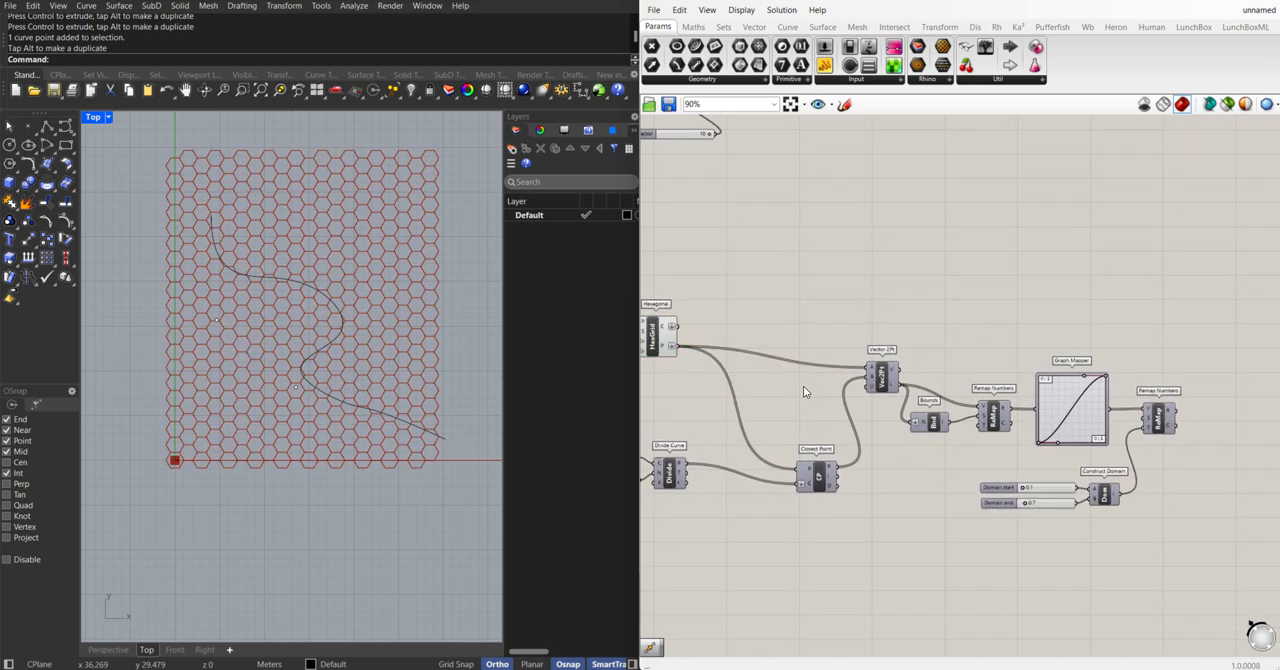
# Add a Scale component and place it beside the Hexagonal grid component, above the wire to Vector 2Pt
pyautogui.scroll(-3, 855, 369)
pyautogui.scroll(3, 1147, 370)
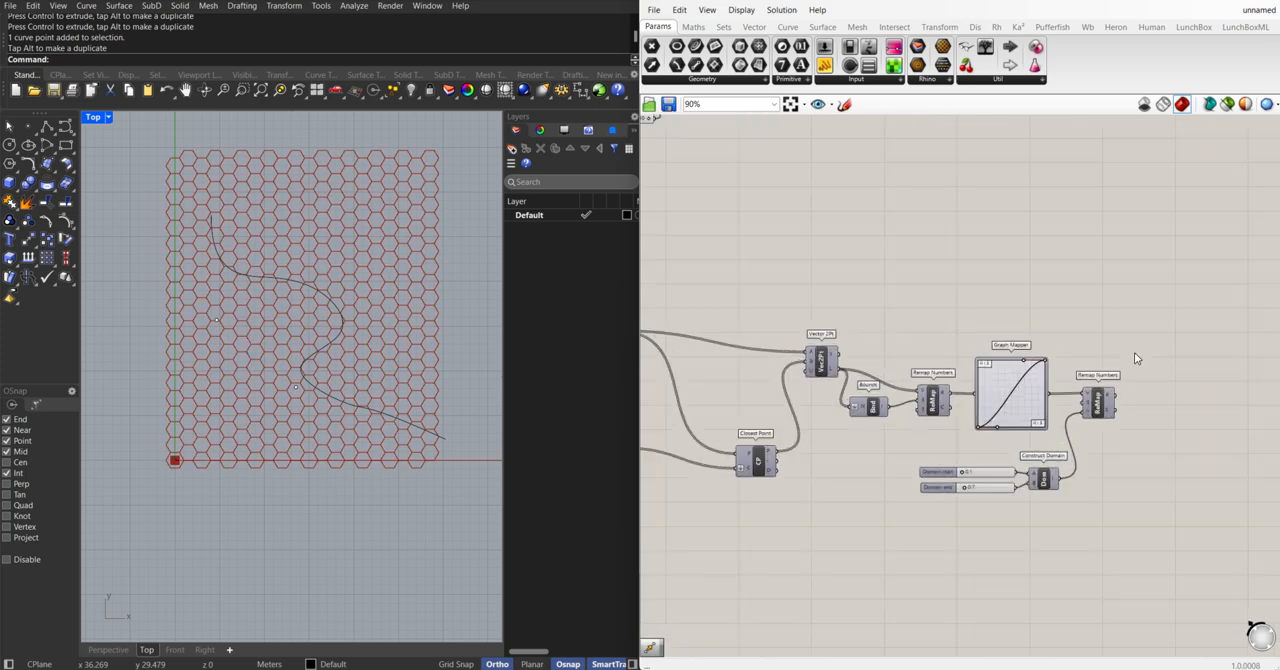
pyautogui.doubleClick(1124, 360)
pyautogui.write('sca')
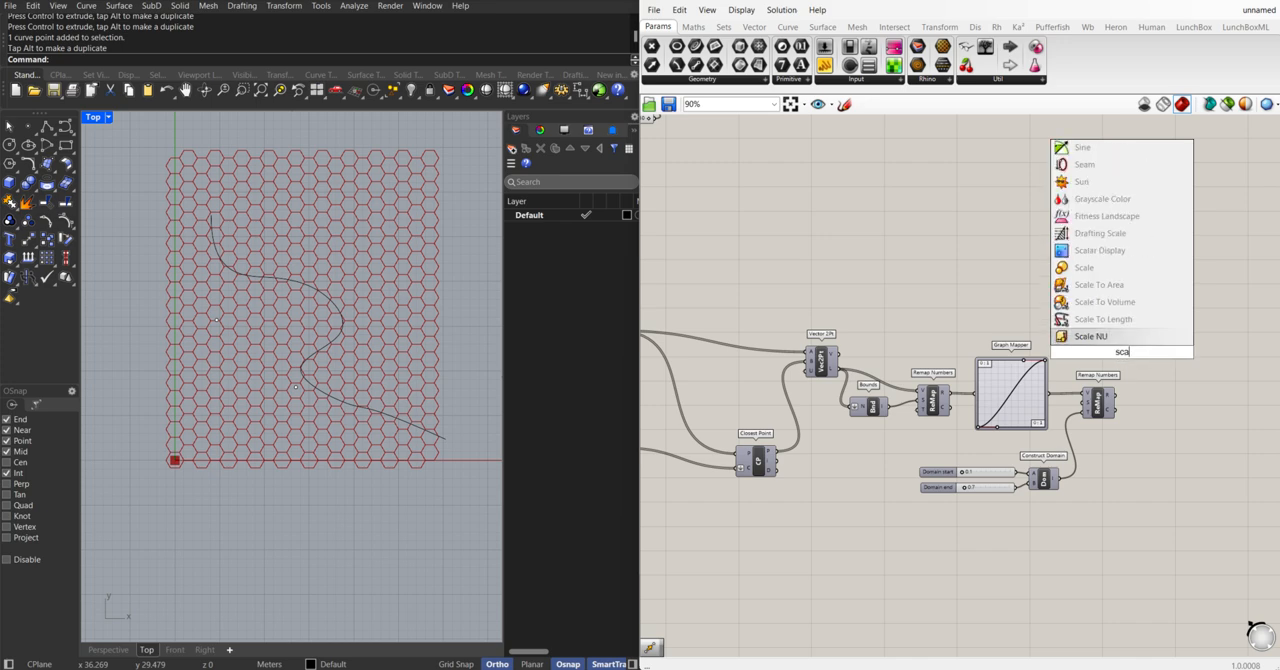
pyautogui.write('le')
pyautogui.click(1096, 338)
pyautogui.moveTo(1135, 368); pyautogui.dragTo(1100, 366, button='right')
pyautogui.moveTo(1142, 333); pyautogui.dragTo(774, 290)
pyautogui.scroll(5, 916, 357)
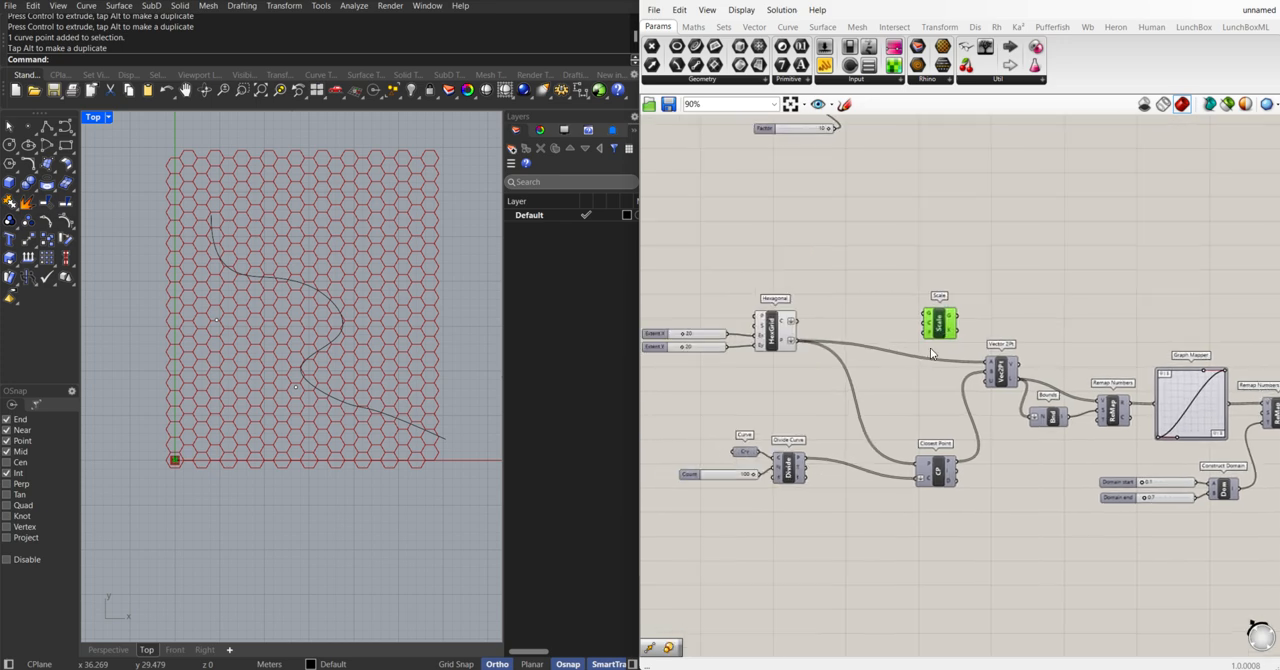
# Connect the Hexagonal grid's C output to the Scale component's G input and its P output to Scale's C input
pyautogui.moveTo(916, 357); pyautogui.dragTo(986, 368, button='right')
pyautogui.moveTo(737, 309); pyautogui.dragTo(980, 296)
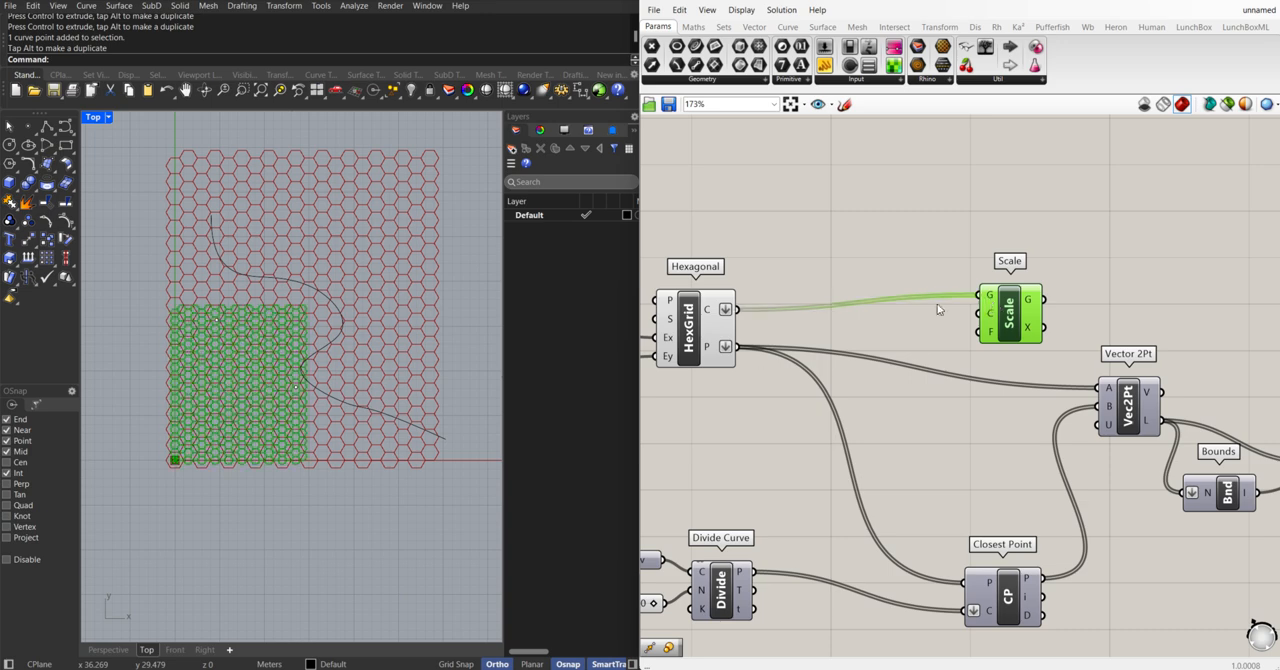
pyautogui.moveTo(739, 347); pyautogui.dragTo(980, 313)
pyautogui.scroll(-2, 1031, 323)
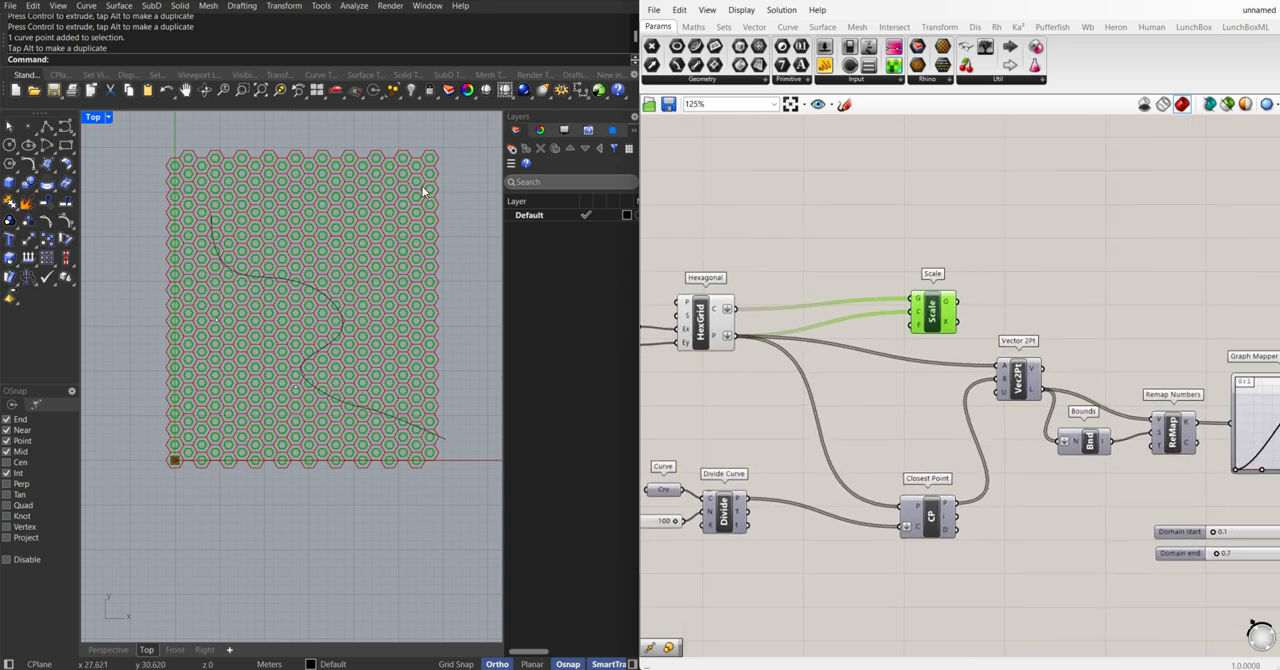
# Move the Scale component past the second Remap Numbers and connect that component's R output to Scale's F input
pyautogui.moveTo(1050, 338); pyautogui.dragTo(907, 331, button='right')
pyautogui.moveTo(789, 306); pyautogui.dragTo(1191, 310)
pyautogui.moveTo(1191, 310); pyautogui.dragTo(897, 304, button='right')
pyautogui.moveTo(898, 308); pyautogui.dragTo(1054, 318)
pyautogui.moveTo(992, 411); pyautogui.dragTo(1050, 332)
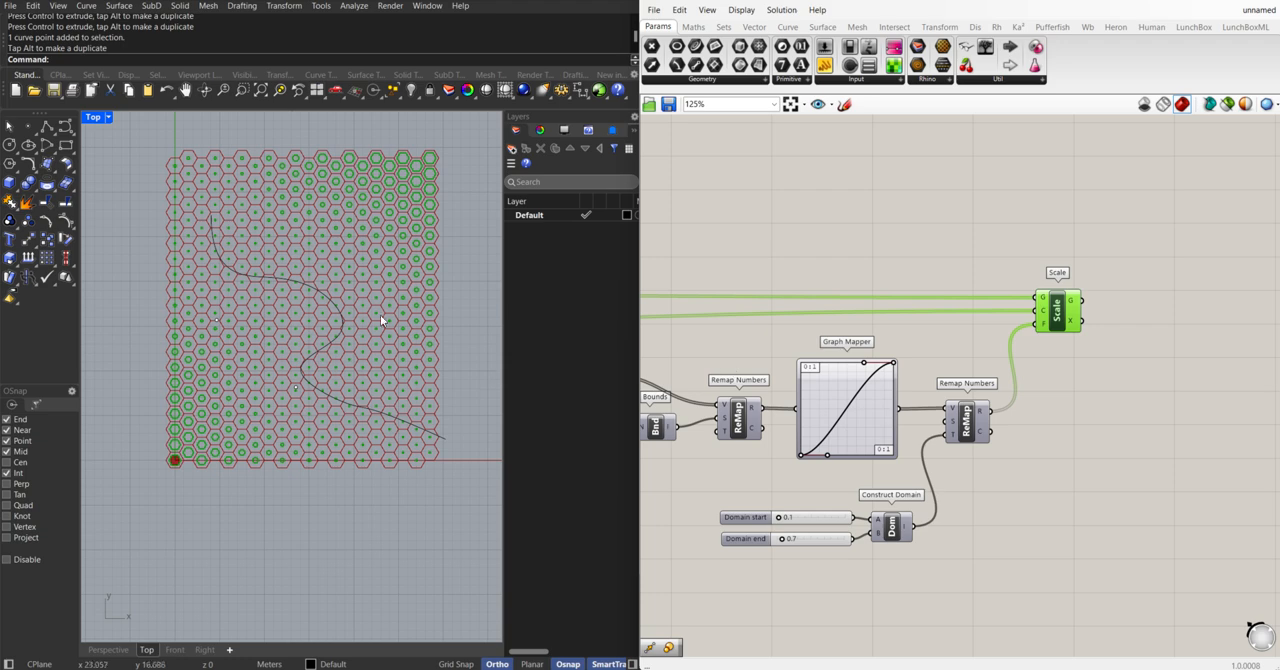
pyautogui.click(1071, 366)
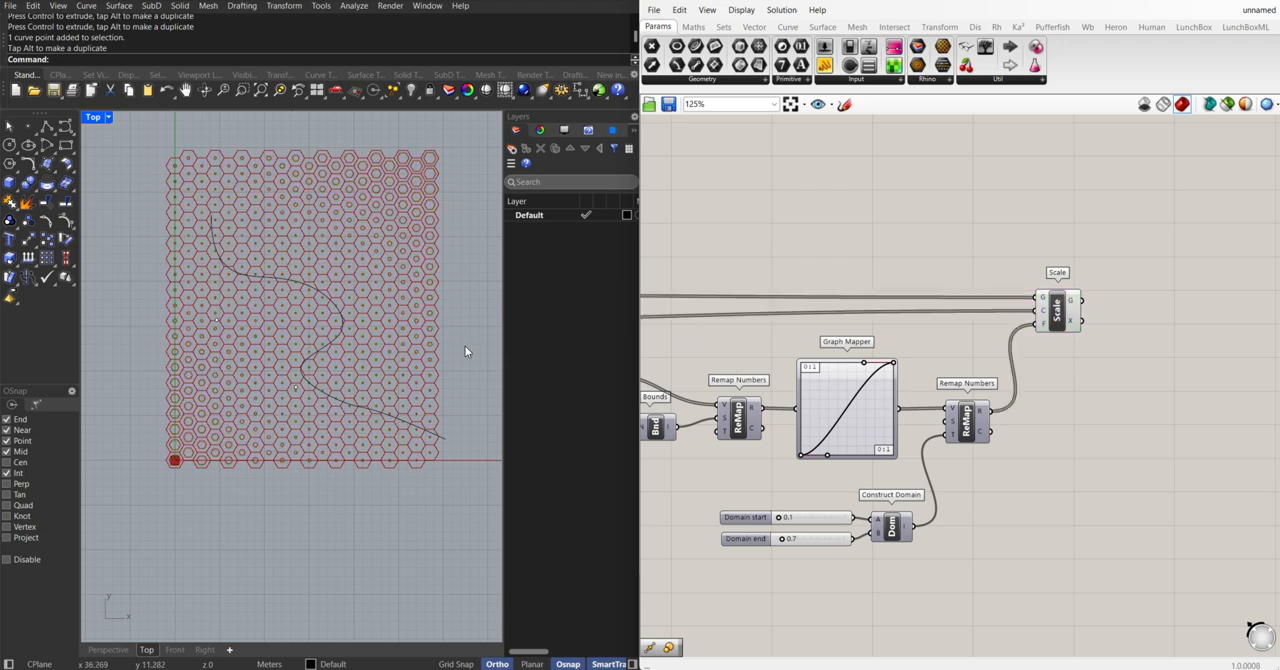
# Move the attractor curve slightly up and left over the hexagonal grid, and set the Domain end slider to 1.0
pyautogui.click(342, 319)
pyautogui.moveTo(364, 290); pyautogui.dragTo(345, 271)
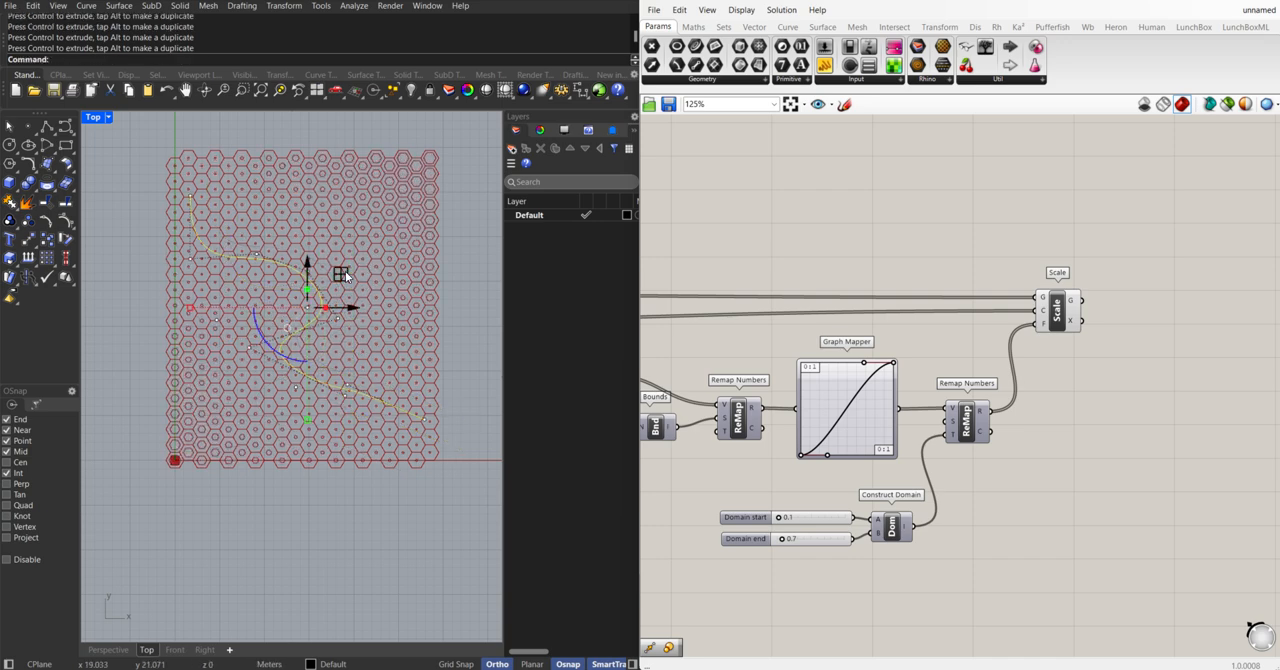
pyautogui.scroll(6, 836, 546)
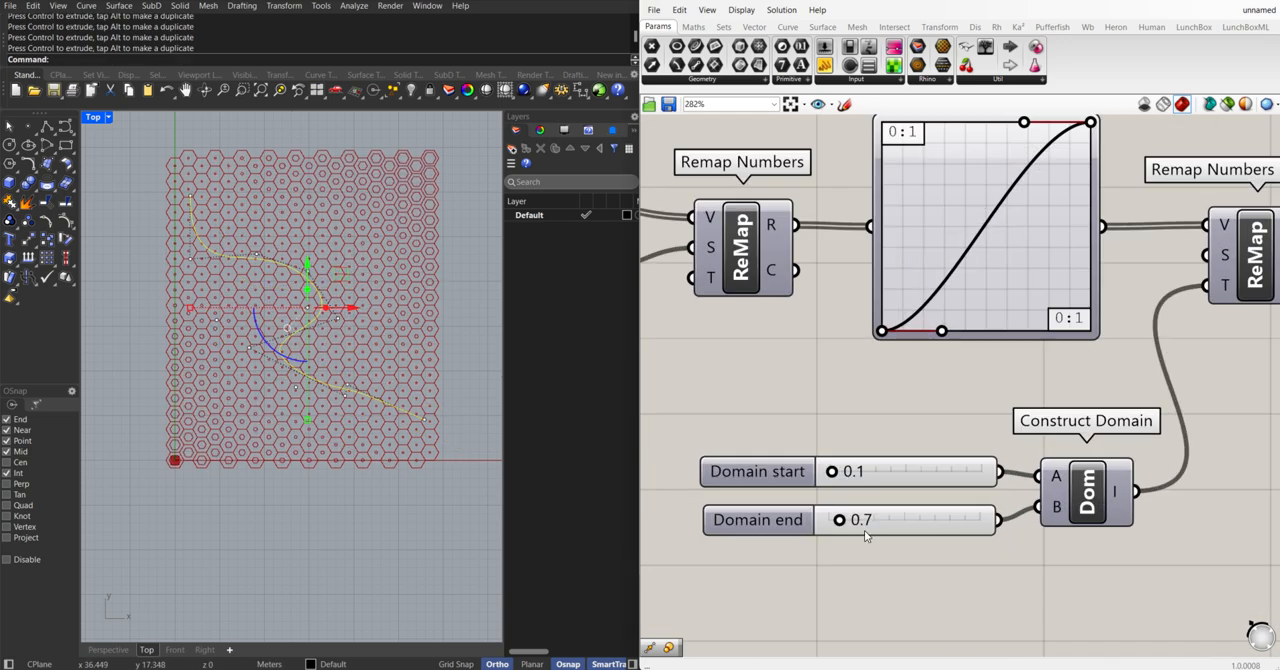
pyautogui.moveTo(828, 516); pyautogui.dragTo(838, 518)
pyautogui.scroll(-8, 937, 372)
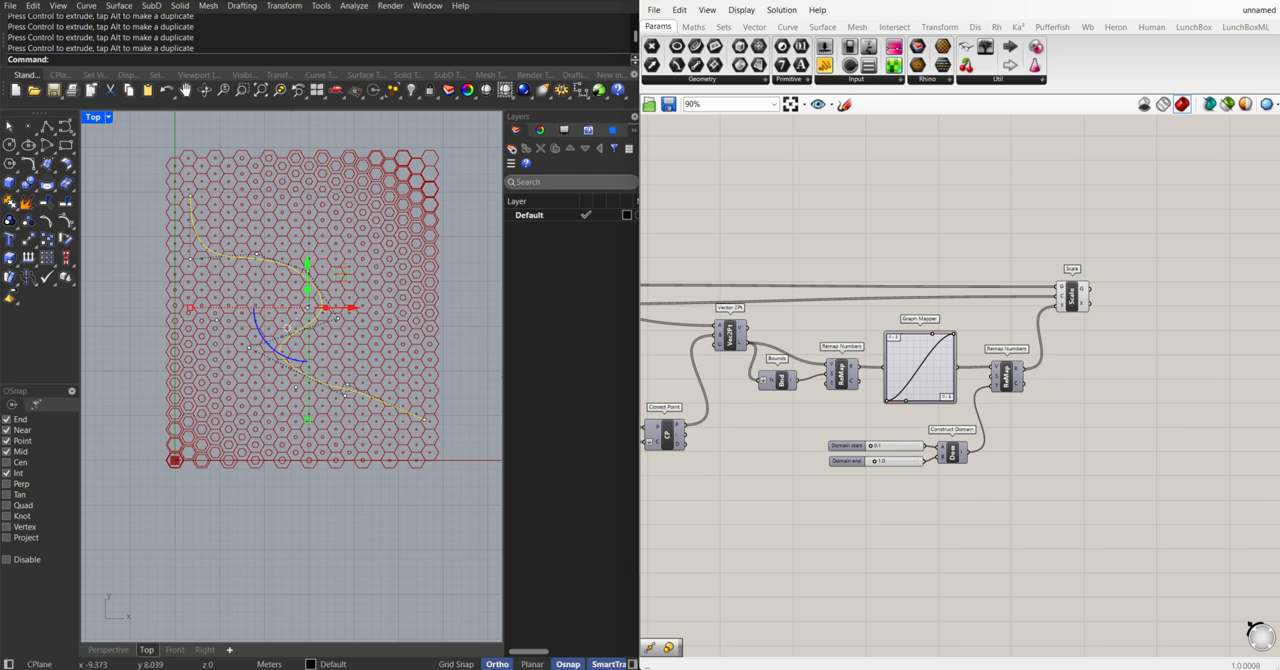
# Switch the viewport to Perspective and examine the scaled hexagons, highlighting the Scale component's geometry
pyautogui.scroll(-4, 386, 363)
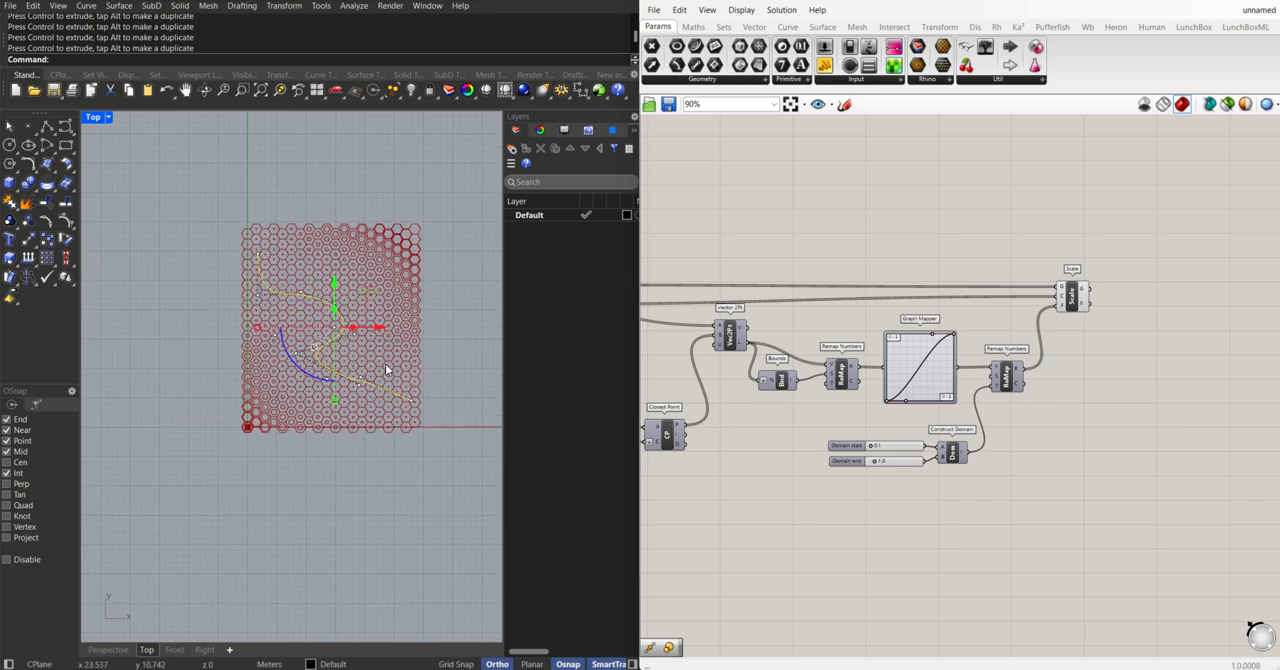
pyautogui.scroll(4, 388, 361)
pyautogui.click(306, 130)
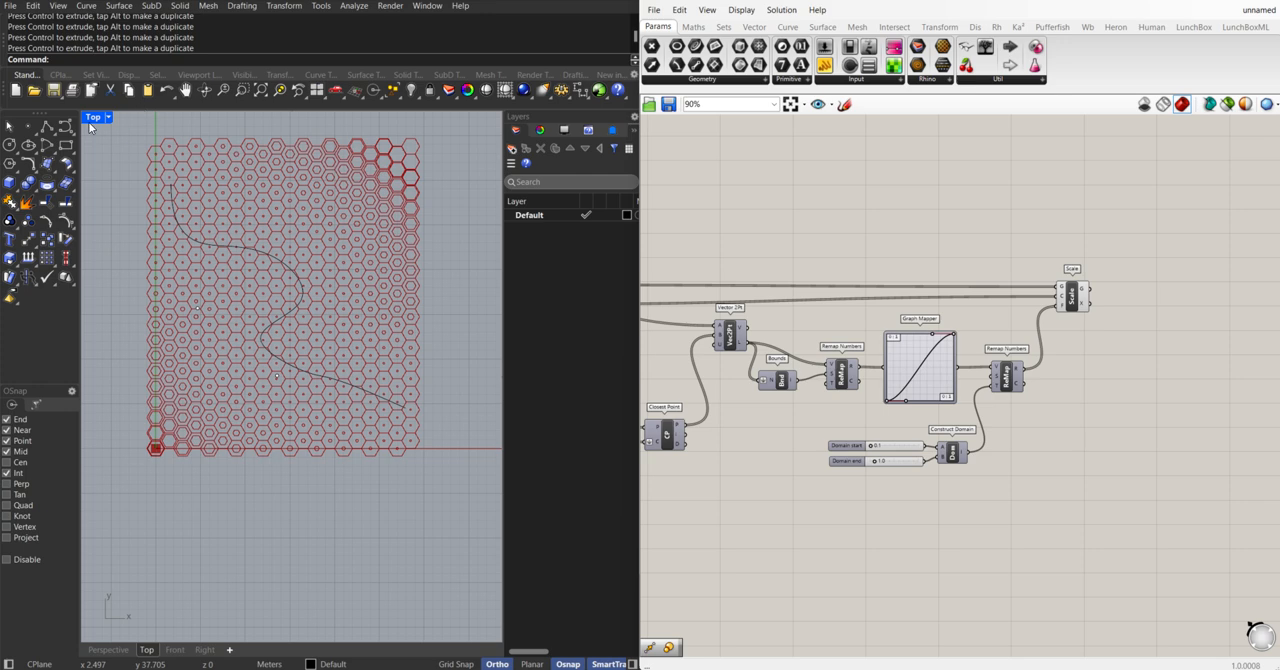
pyautogui.doubleClick(91, 120)
pyautogui.doubleClick(302, 120)
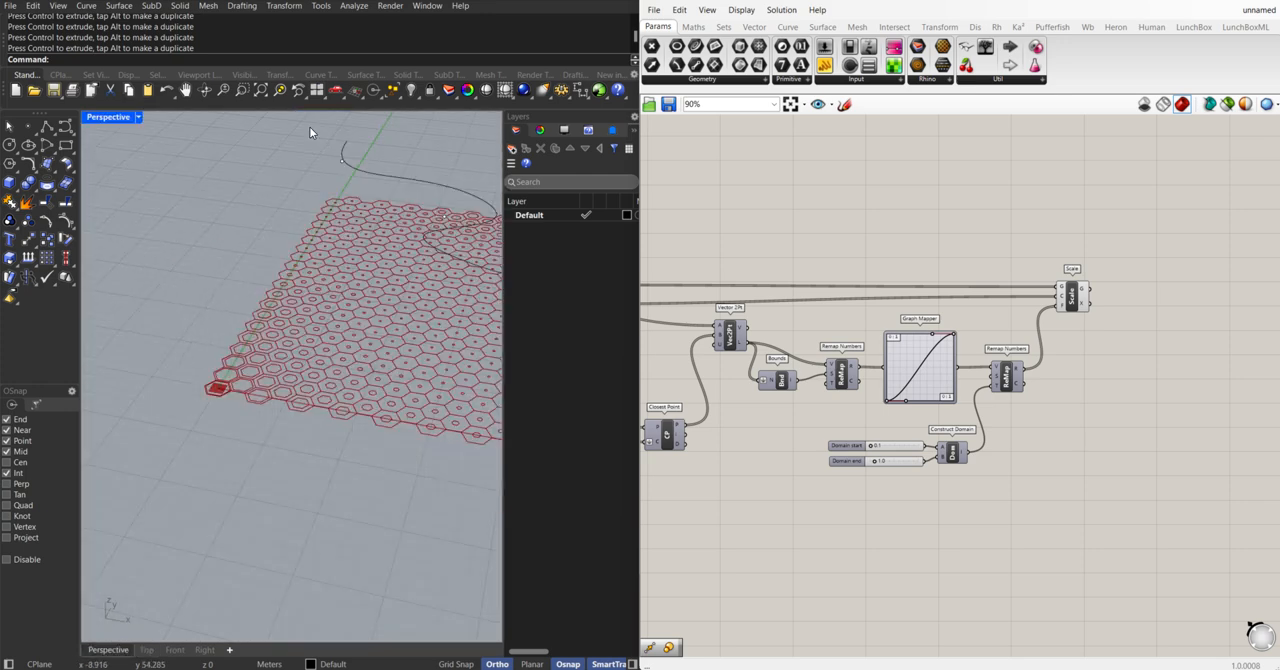
pyautogui.moveTo(366, 266); pyautogui.dragTo(405, 352, button='right')
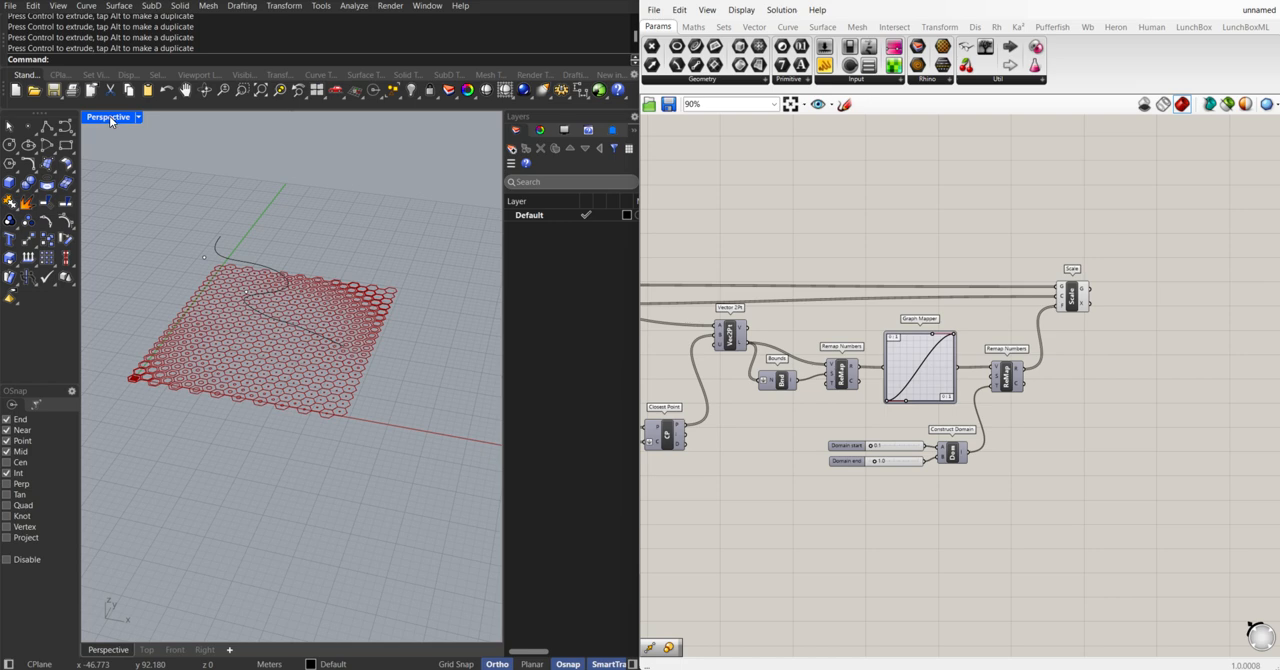
pyautogui.moveTo(360, 351); pyautogui.dragTo(323, 401, button='right')
pyautogui.scroll(3, 1060, 340)
pyautogui.scroll(1, 1042, 334)
pyautogui.click(922, 318)
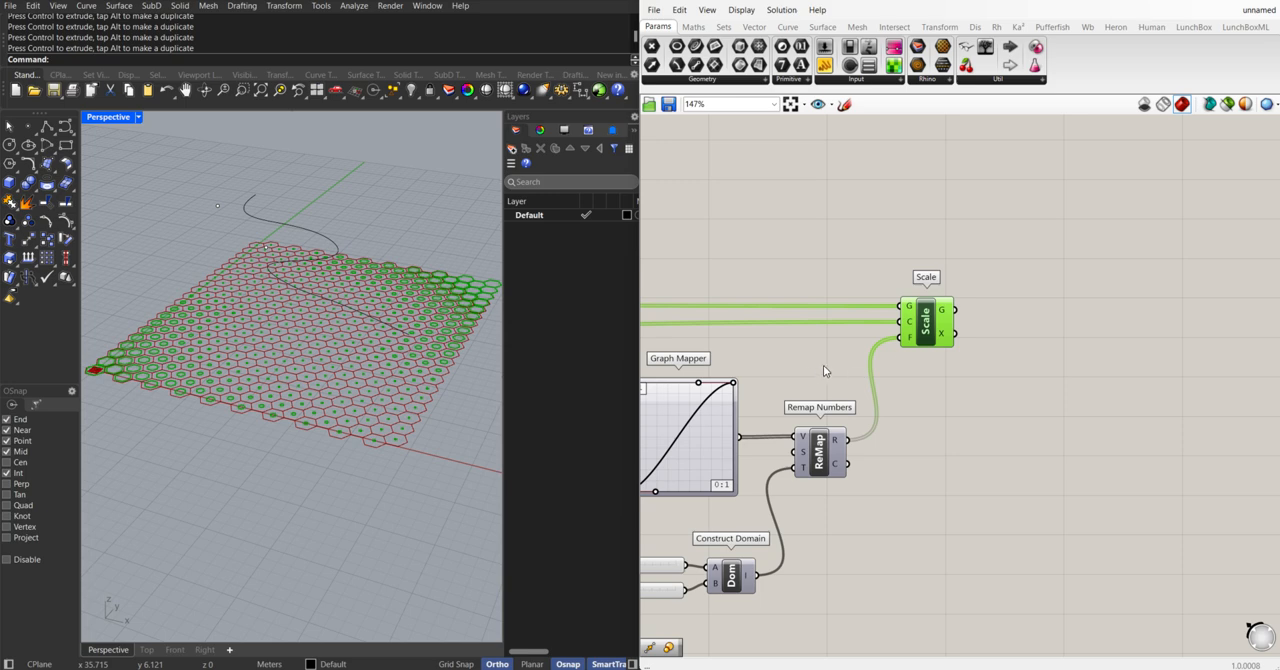
pyautogui.scroll(-1, 917, 354)
pyautogui.click(1019, 338)
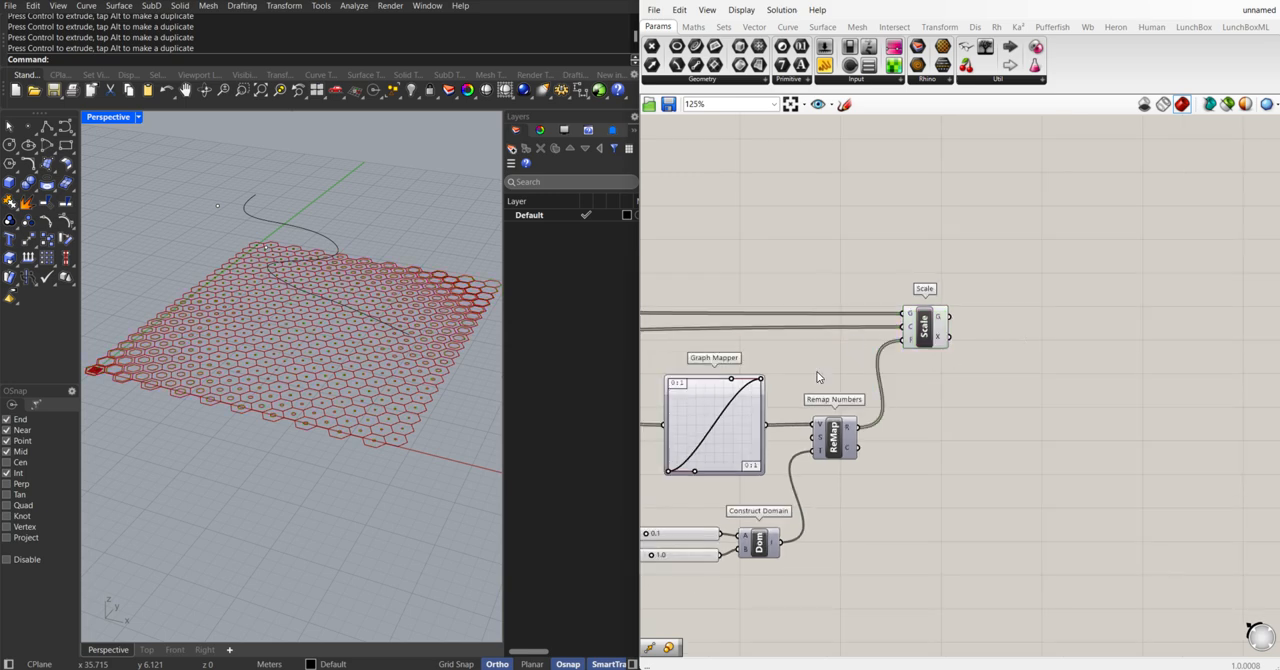
# Add a Merge component and place it just after the Scale component
pyautogui.doubleClick(1005, 329)
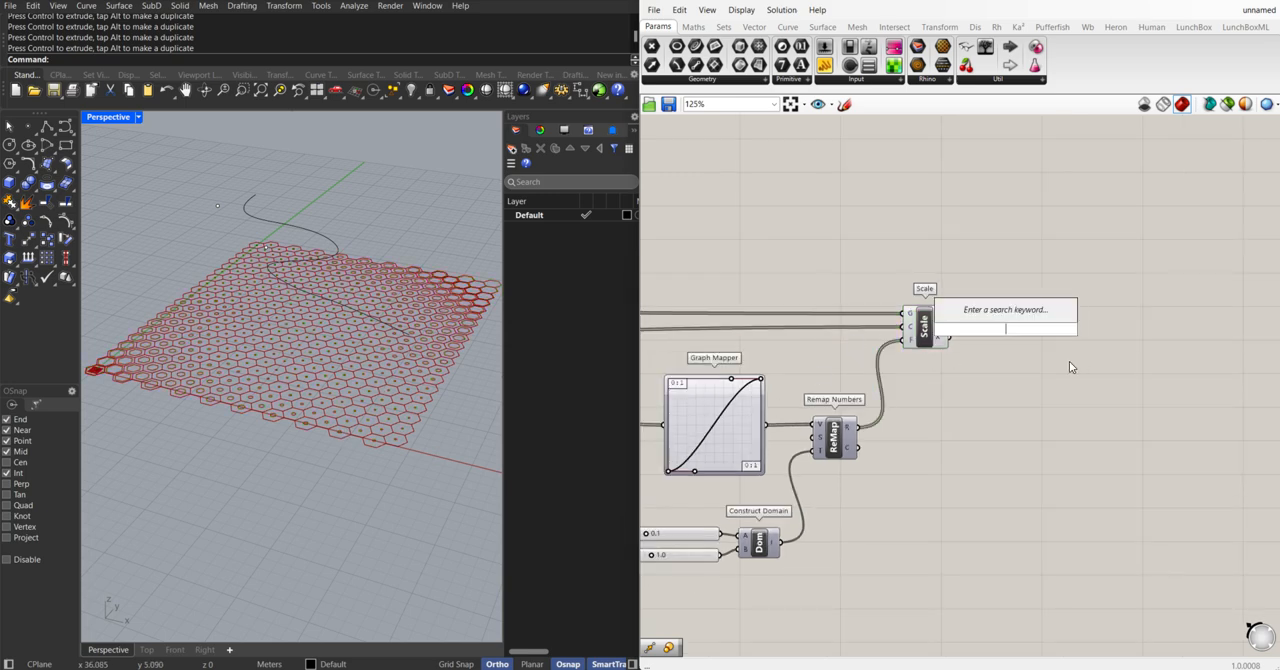
pyautogui.write('merge')
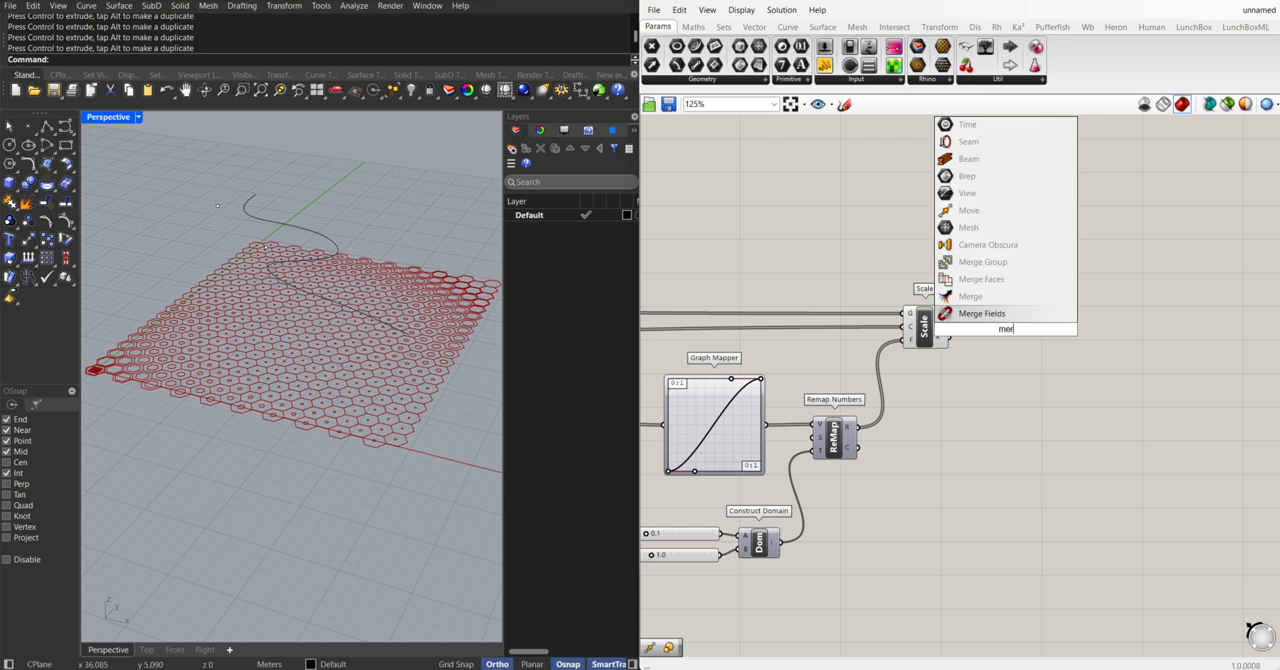
pyautogui.press('Return')
pyautogui.moveTo(1018, 331); pyautogui.dragTo(1042, 338)
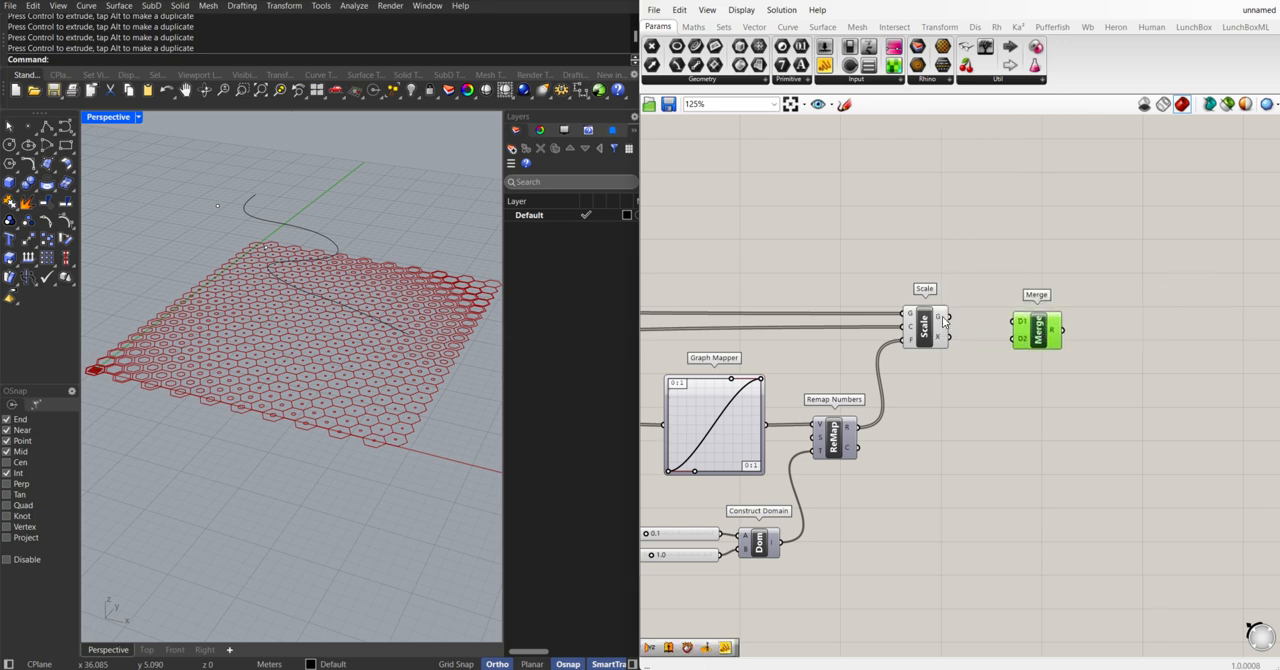
# Connect Scale's G output to Merge's D1 input and the Hexagonal grid's cell output to D2
pyautogui.moveTo(945, 318); pyautogui.dragTo(1014, 321)
pyautogui.scroll(-3, 807, 357)
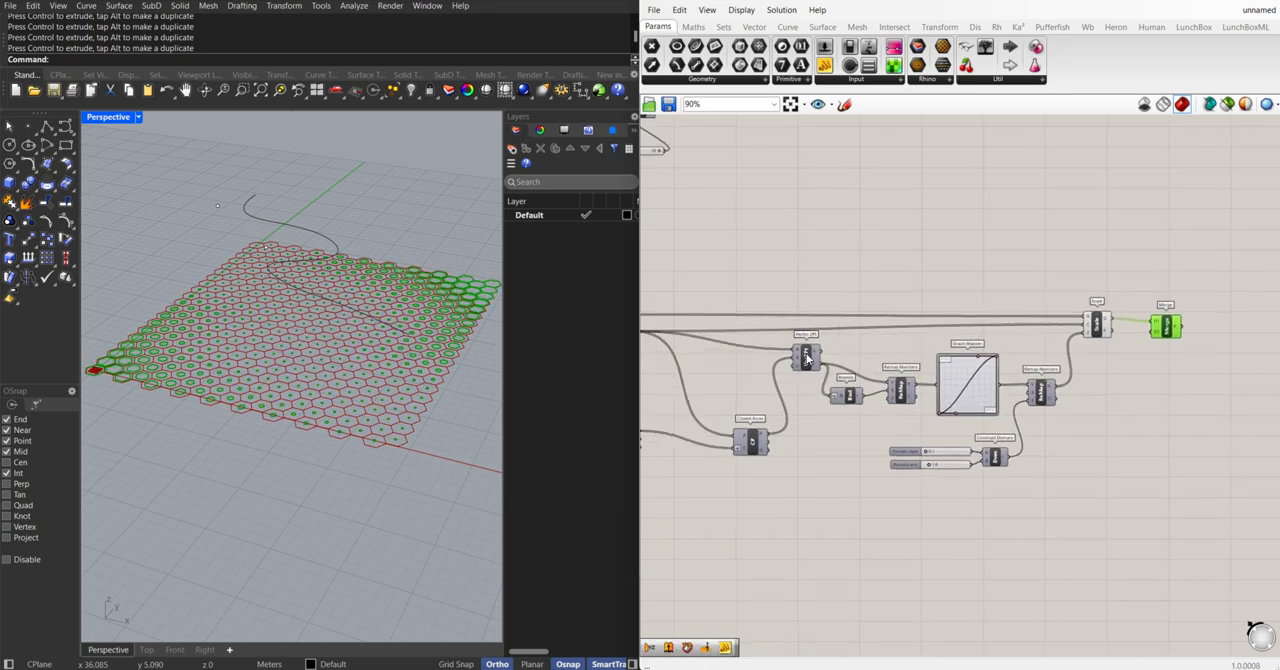
pyautogui.scroll(-3, 807, 357)
pyautogui.scroll(3, 722, 327)
pyautogui.moveTo(729, 319); pyautogui.dragTo(1233, 341)
pyautogui.moveTo(1168, 348); pyautogui.dragTo(889, 358, button='right')
pyautogui.scroll(3, 1000, 376)
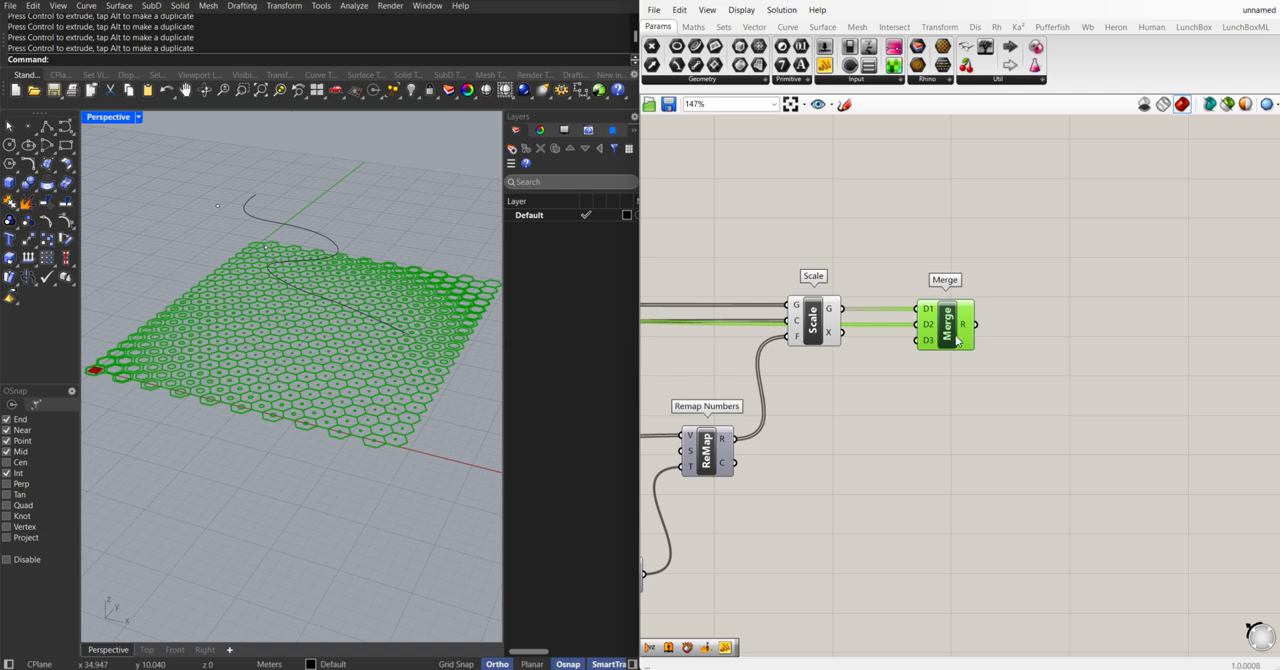
# Add a Boundary Surfaces component beside Merge and connect Merge's R output to its E input
pyautogui.doubleClick(1089, 337)
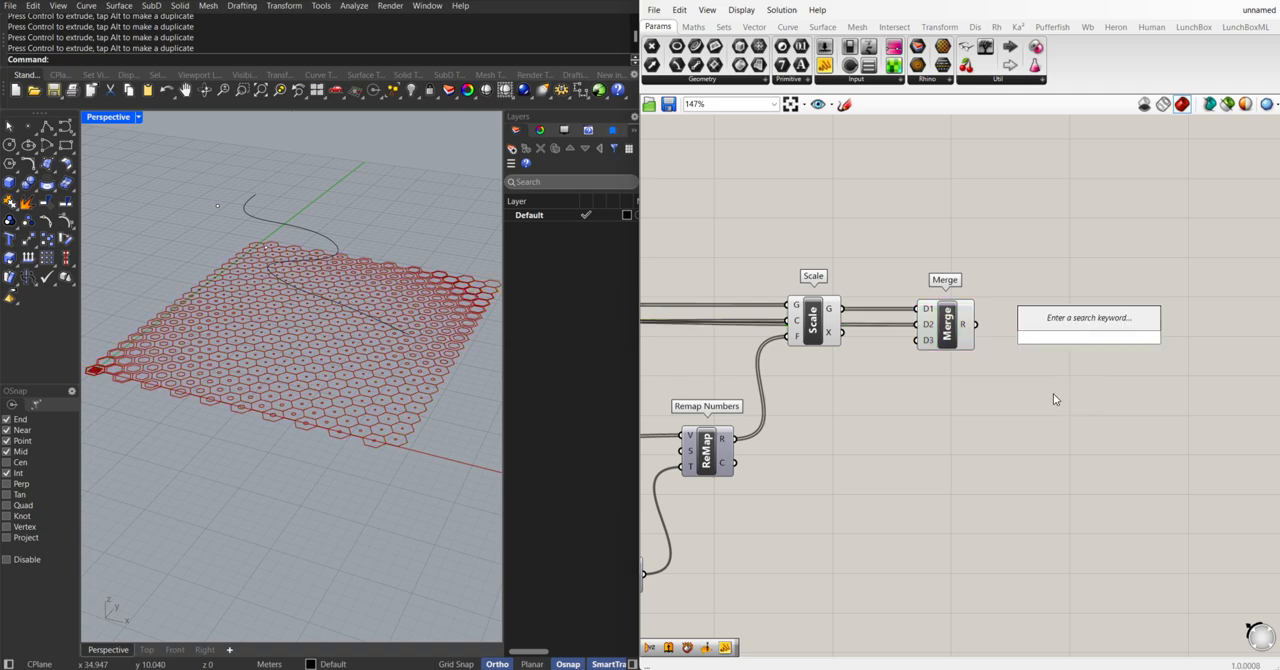
pyautogui.write('boun')
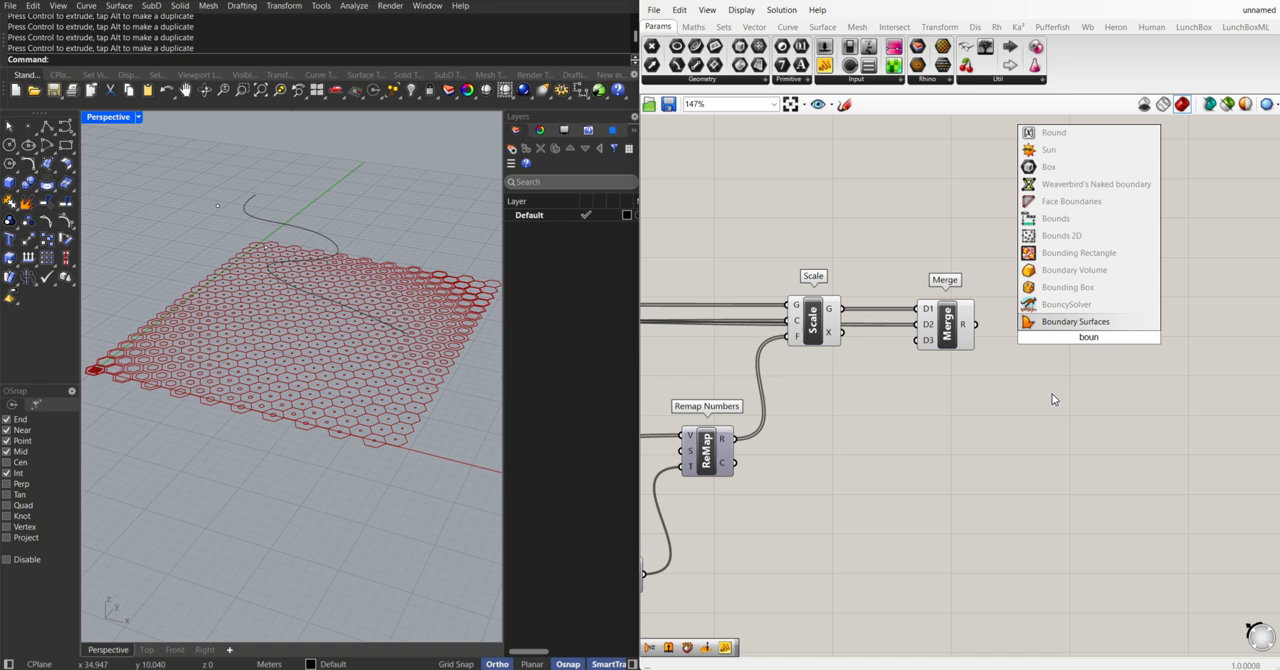
pyautogui.click(1045, 322)
pyautogui.moveTo(976, 324); pyautogui.dragTo(1061, 339)
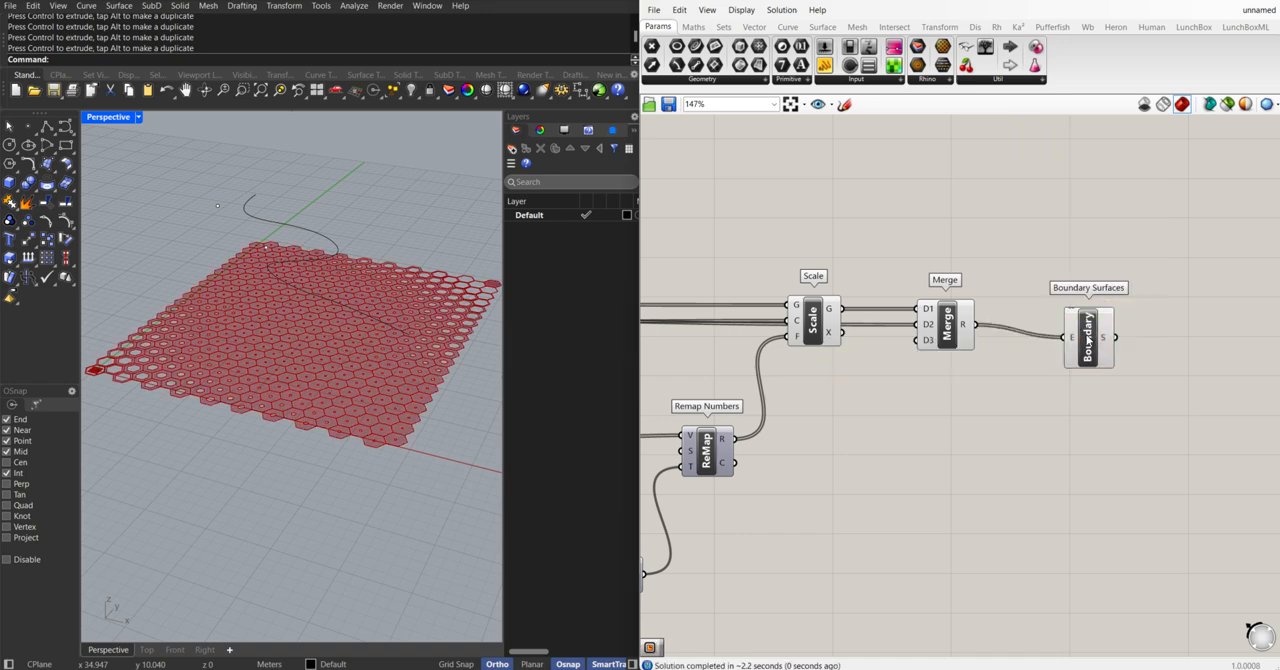
pyautogui.moveTo(1088, 340); pyautogui.dragTo(1056, 332)
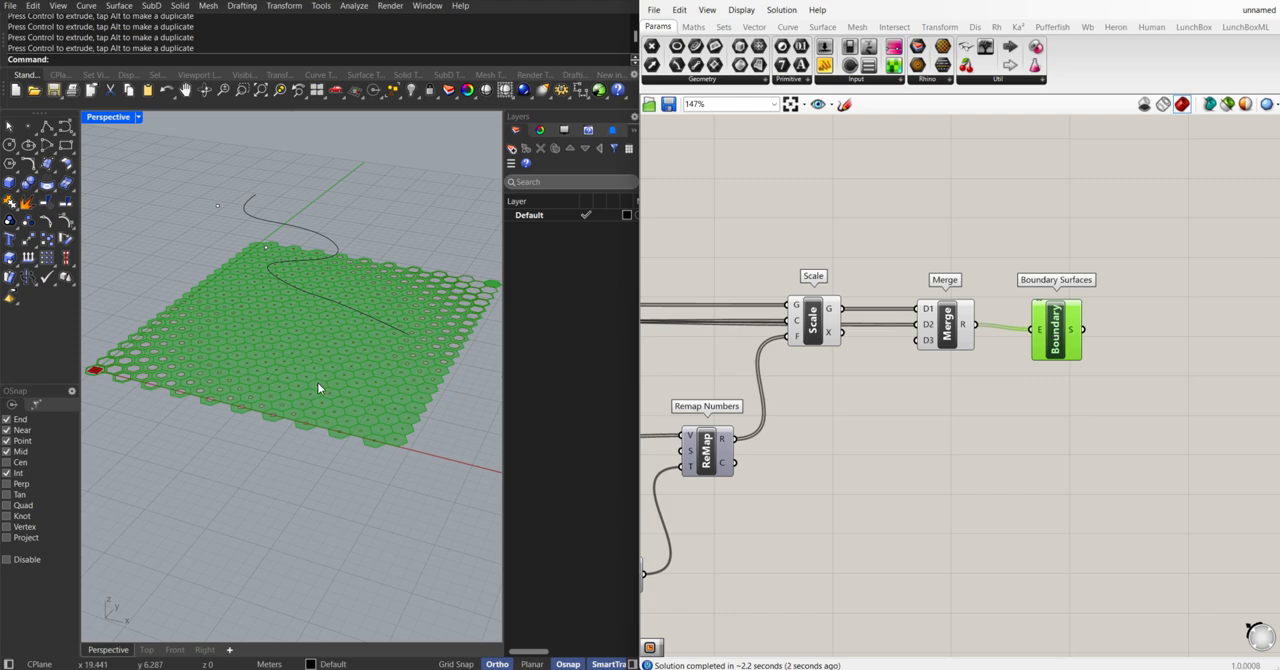
# Check the hexagon surfaces up close and graft the D1 and D2 inputs of the Merge component
pyautogui.scroll(2, 317, 382)
pyautogui.moveTo(280, 378); pyautogui.dragTo(417, 300, button='right')
pyautogui.scroll(5, 417, 303)
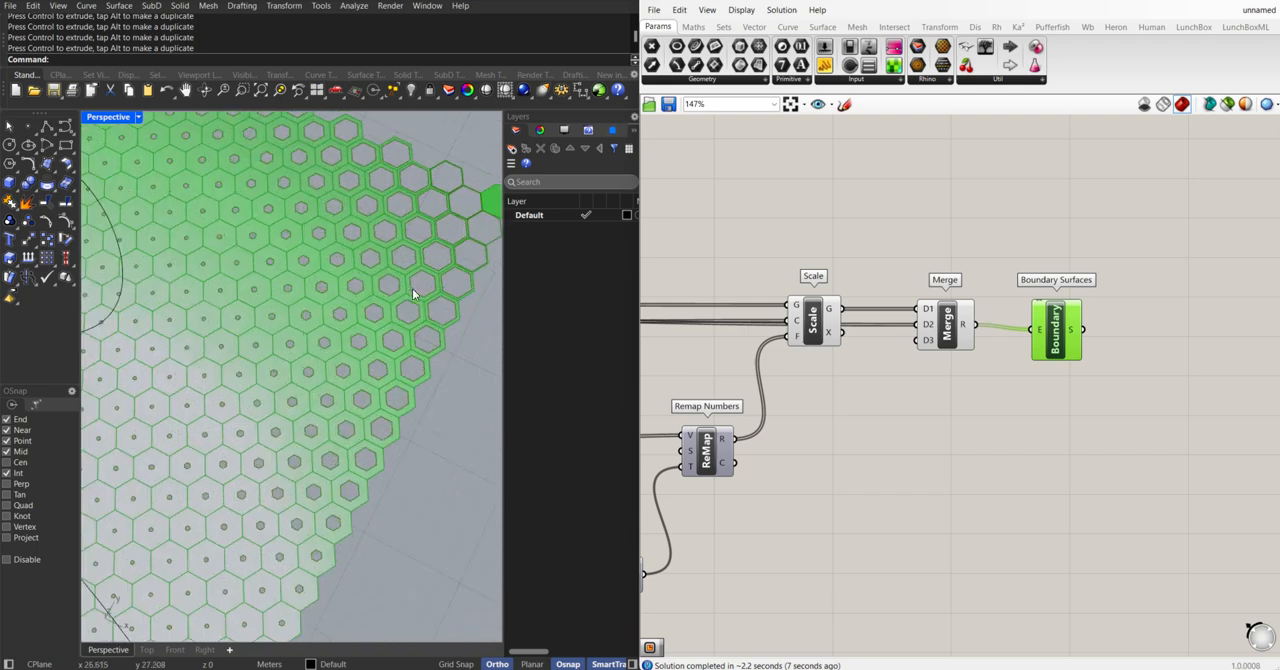
pyautogui.keyDown('shift'); pyautogui.moveTo(295, 430); pyautogui.dragTo(445, 332, button='right'); pyautogui.keyUp('shift')
pyautogui.rightClick(925, 311)
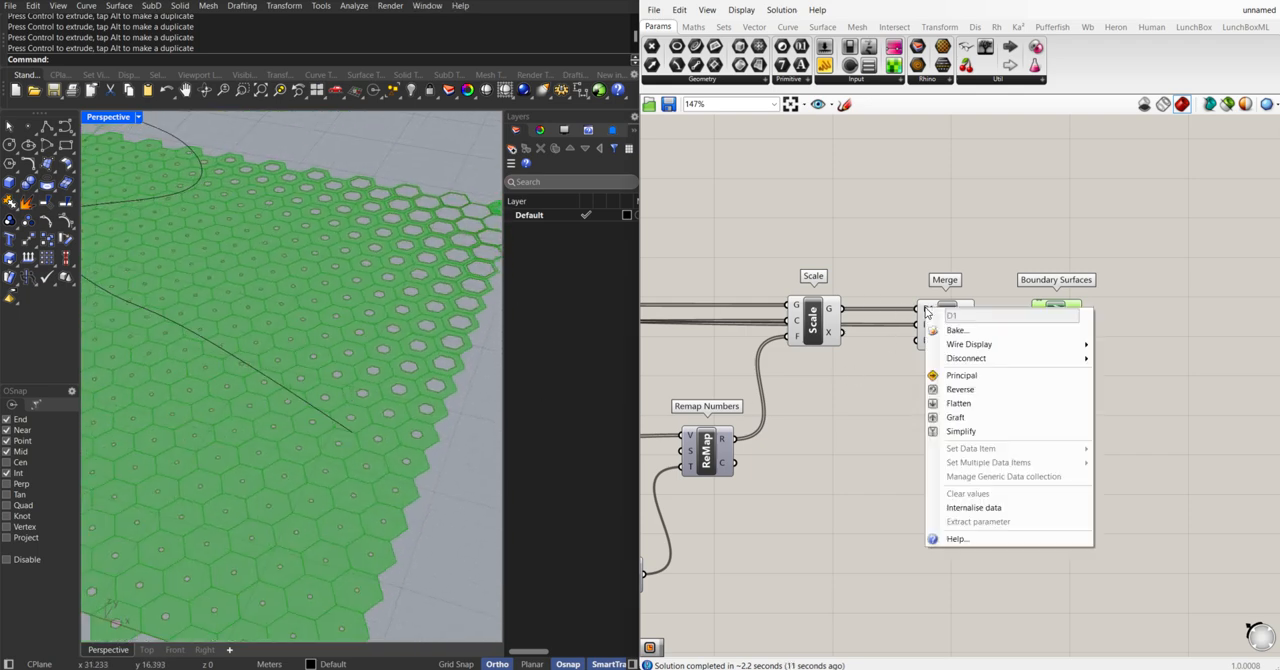
pyautogui.press('Escape')
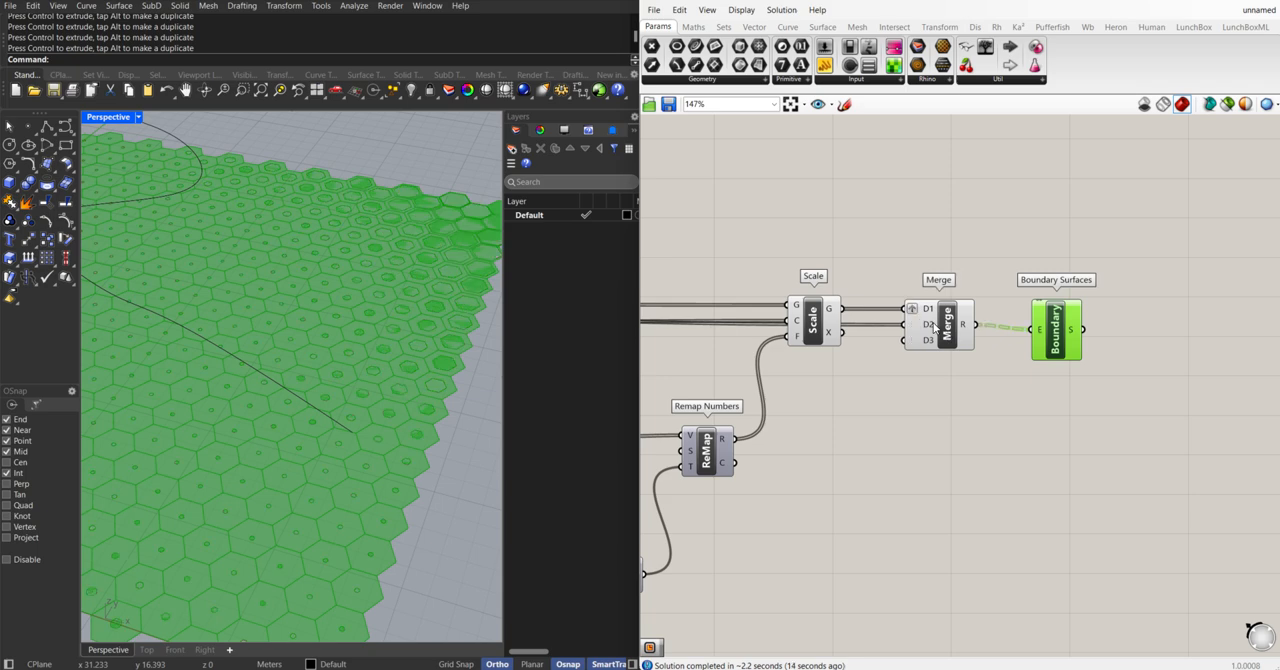
pyautogui.rightClick(930, 325)
pyautogui.click(955, 435)
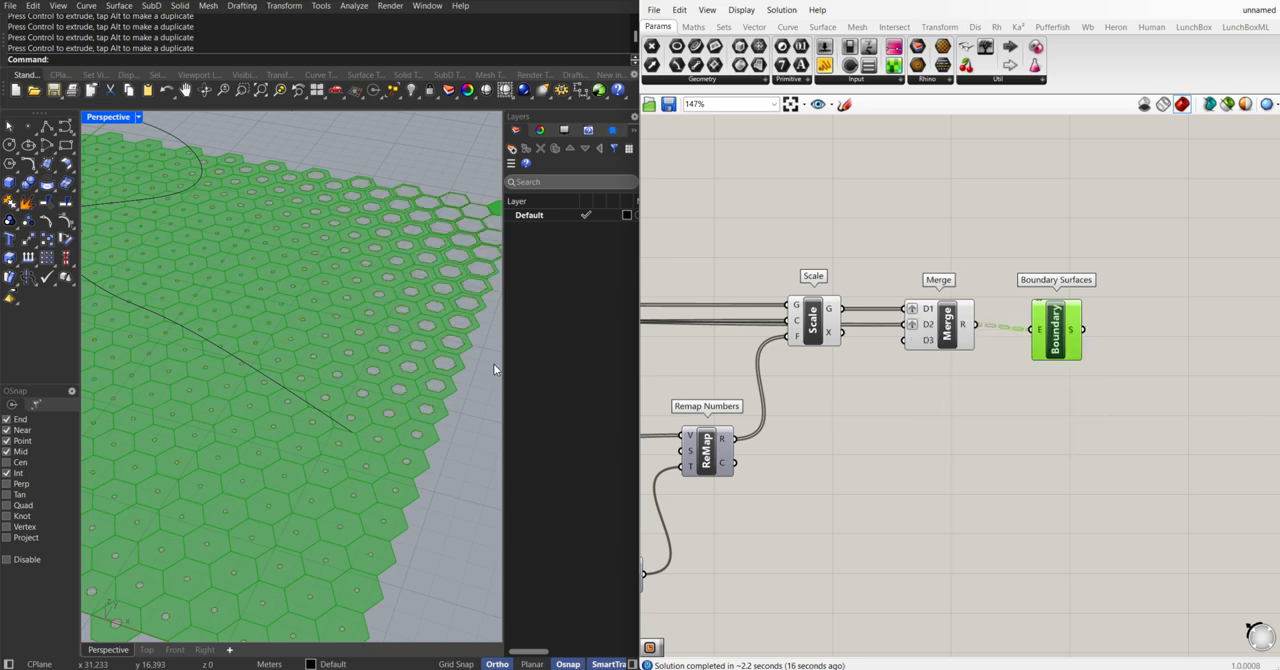
# Set the Domain start slider to 0.2 and the Domain end slider to 1.8, checking the openings in the hexagon surfaces
pyautogui.scroll(-6, 323, 400)
pyautogui.moveTo(323, 400); pyautogui.dragTo(256, 408, button='right')
pyautogui.scroll(4, 206, 411)
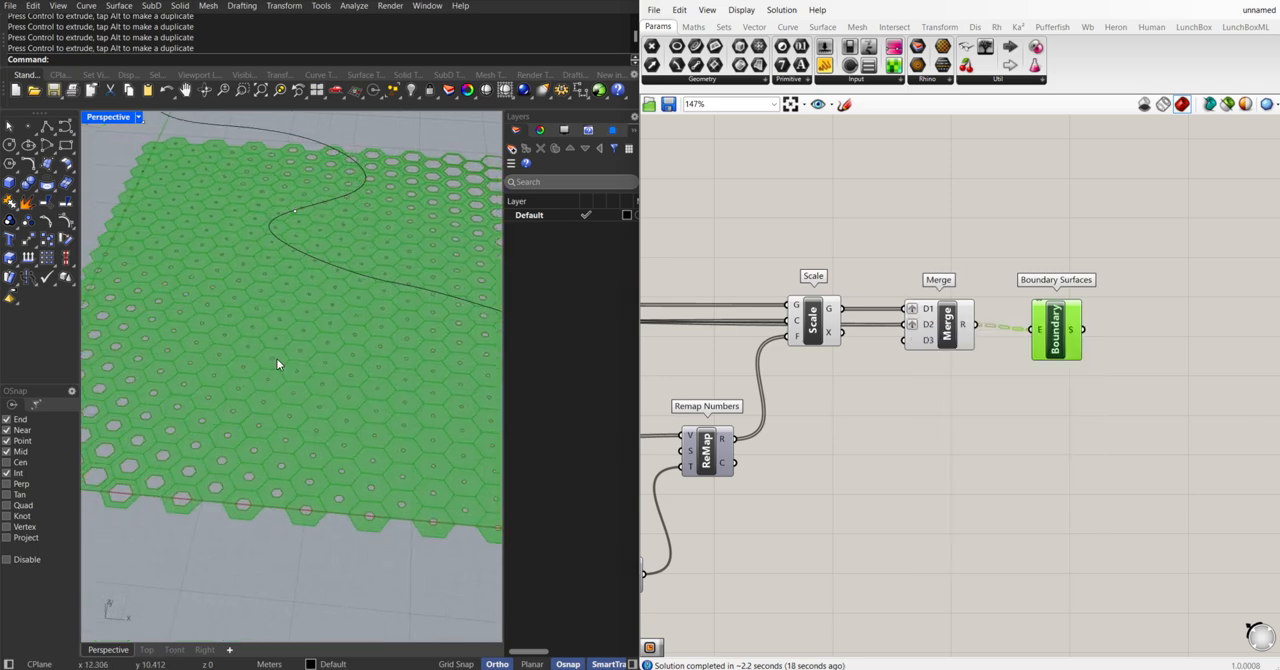
pyautogui.scroll(2, 277, 361)
pyautogui.scroll(-1, 277, 363)
pyautogui.scroll(-2, 718, 516)
pyautogui.moveTo(718, 516); pyautogui.dragTo(1032, 434, button='right')
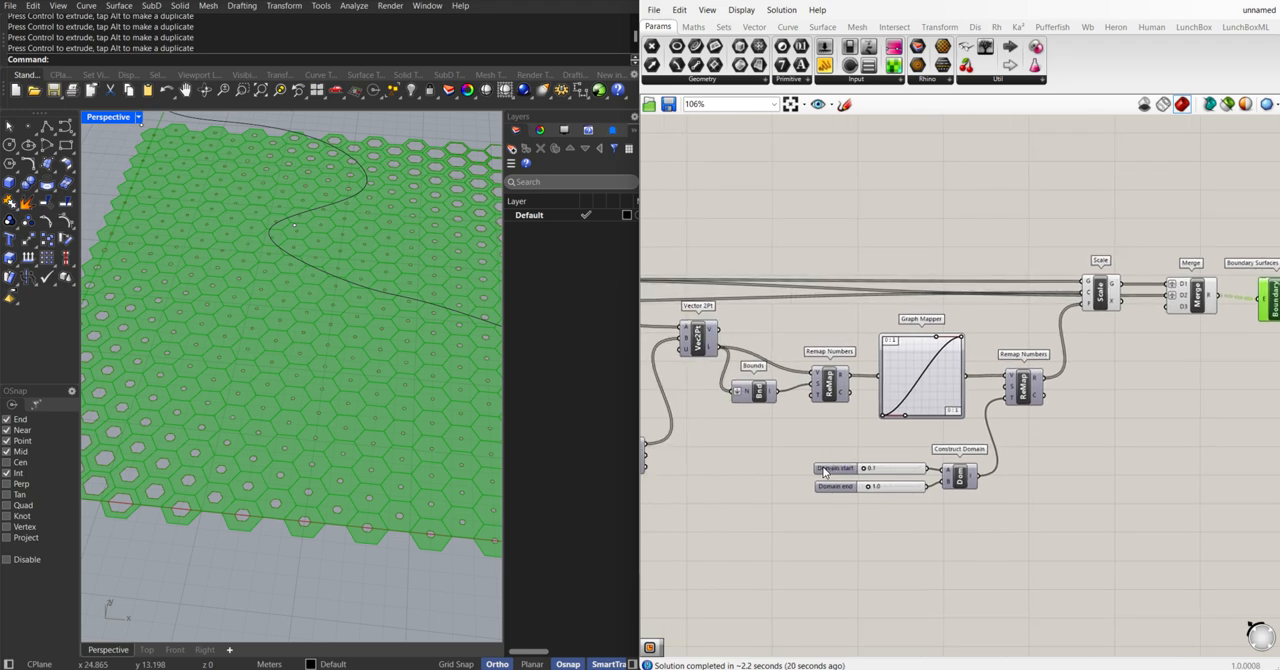
pyautogui.scroll(3, 842, 483)
pyautogui.moveTo(842, 483); pyautogui.dragTo(912, 495, button='right')
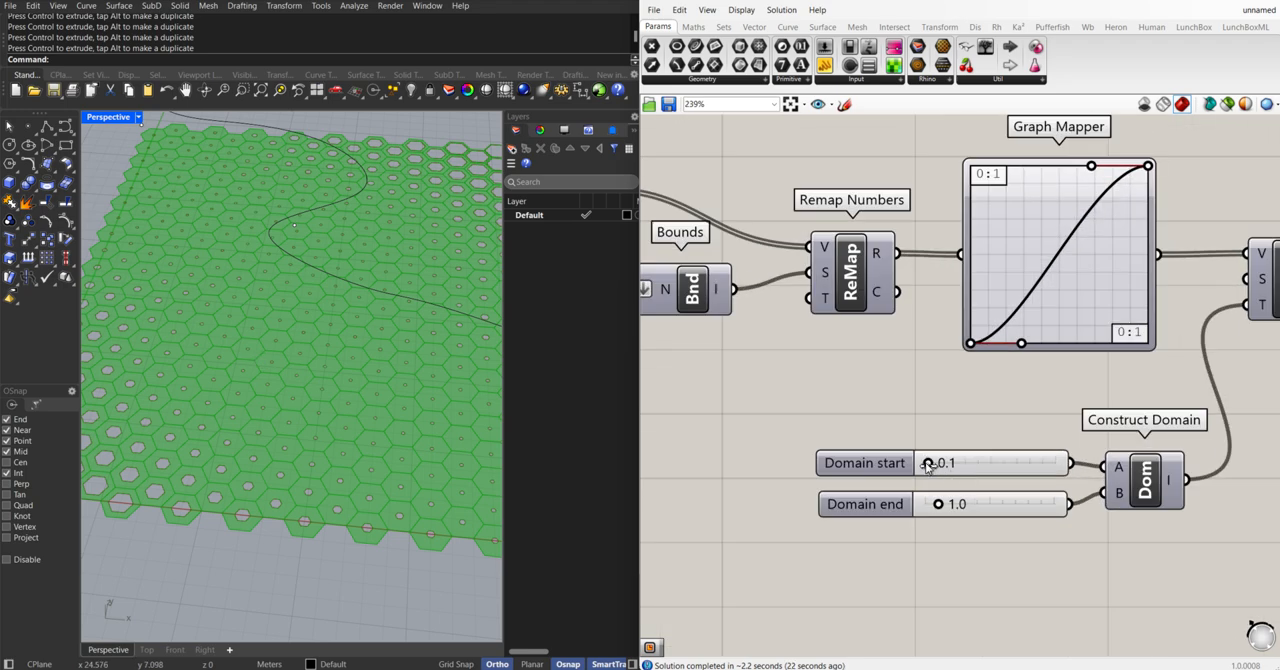
pyautogui.moveTo(927, 464); pyautogui.dragTo(927, 465)
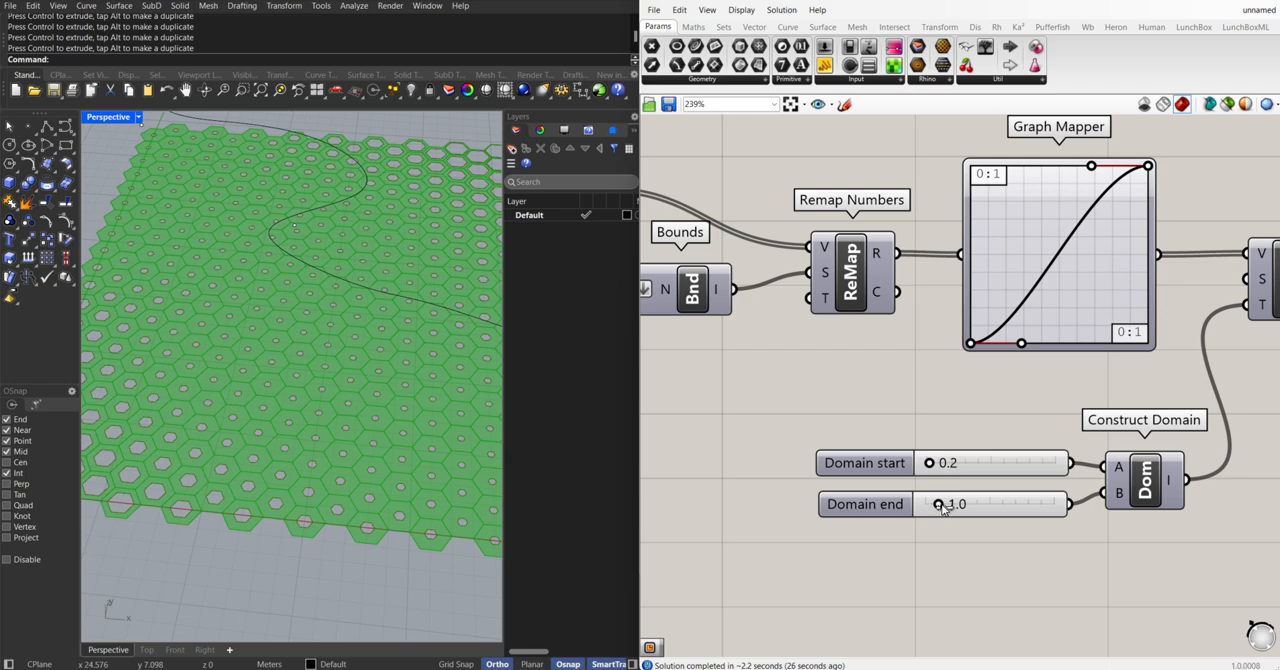
pyautogui.moveTo(937, 507); pyautogui.dragTo(952, 512)
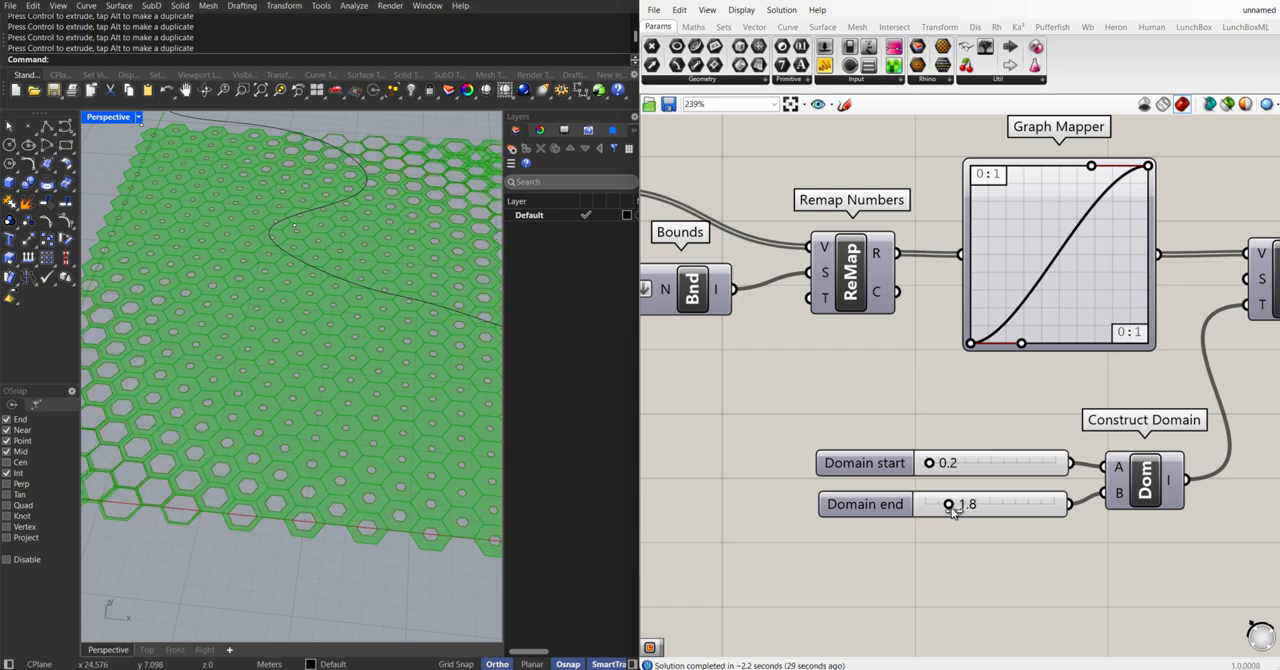
pyautogui.scroll(-5, 366, 304)
pyautogui.scroll(3, 320, 312)
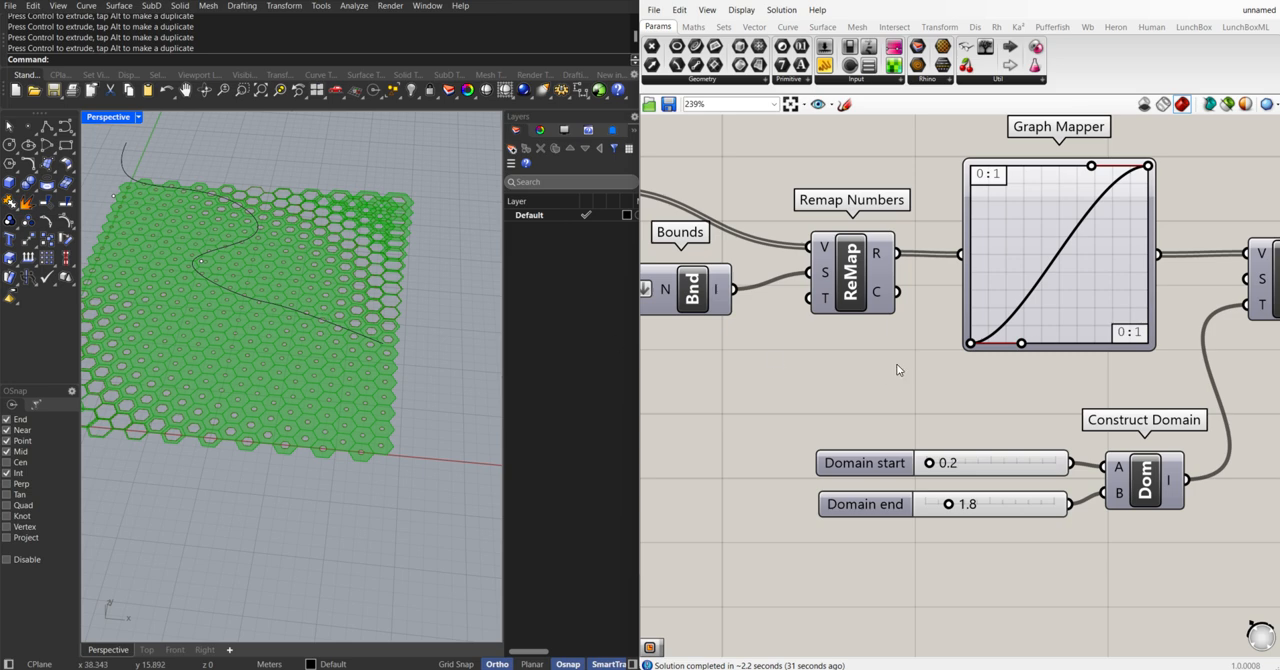
# Add an Extrude component beside Boundary Surfaces and connect the Boundary Surfaces S output to its B input
pyautogui.scroll(-3, 907, 347)
pyautogui.moveTo(1092, 330); pyautogui.dragTo(937, 381, button='right')
pyautogui.moveTo(1140, 352); pyautogui.dragTo(969, 377, button='right')
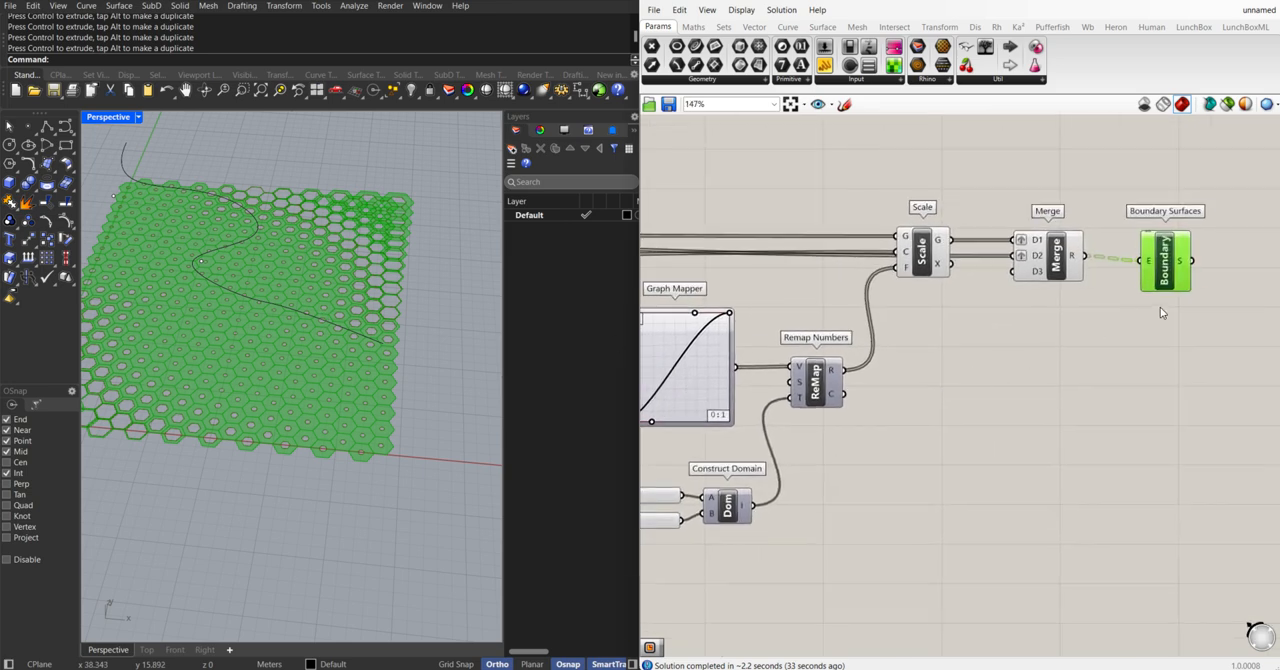
pyautogui.moveTo(1163, 309); pyautogui.dragTo(1010, 318, button='right')
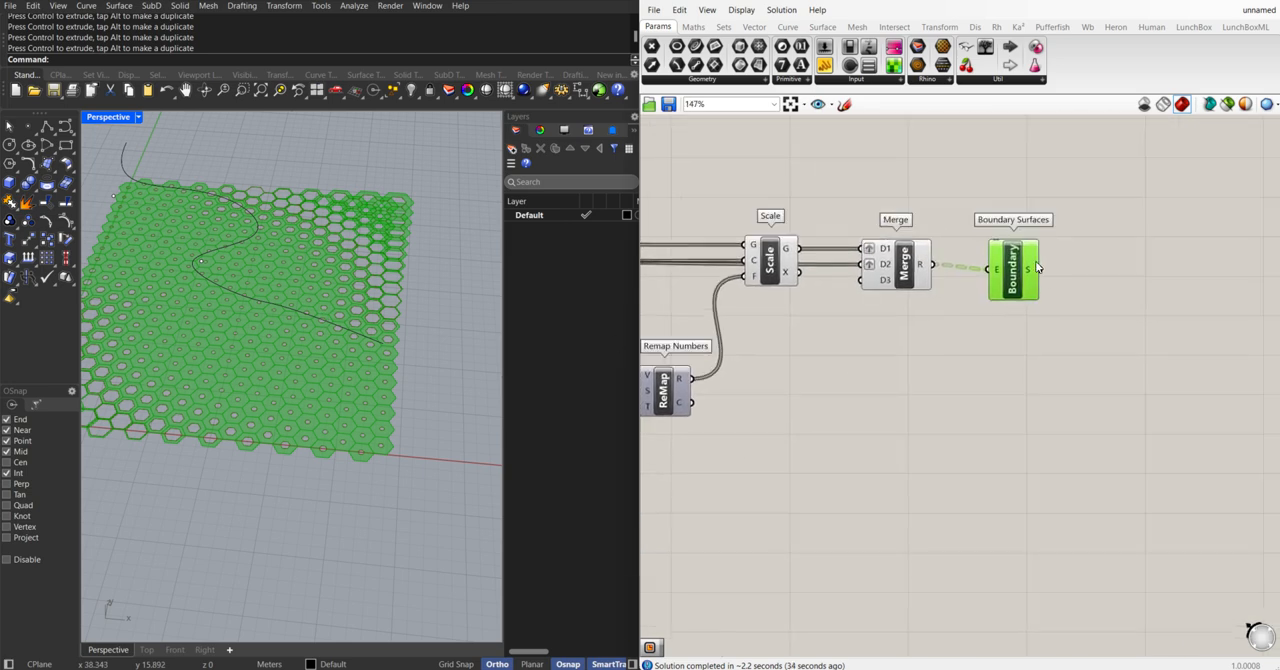
pyautogui.click(1105, 308)
pyautogui.doubleClick(1063, 310)
pyautogui.write('extru')
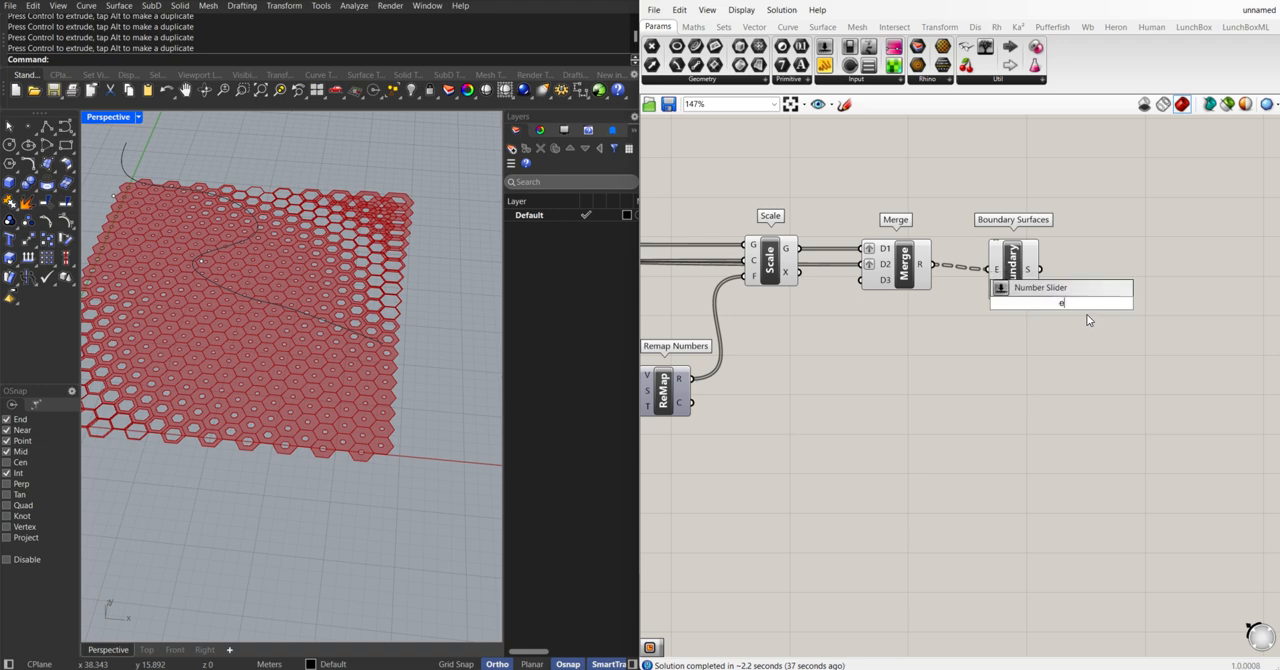
pyautogui.press('Up')
pyautogui.press('Up')
pyautogui.press('Up')
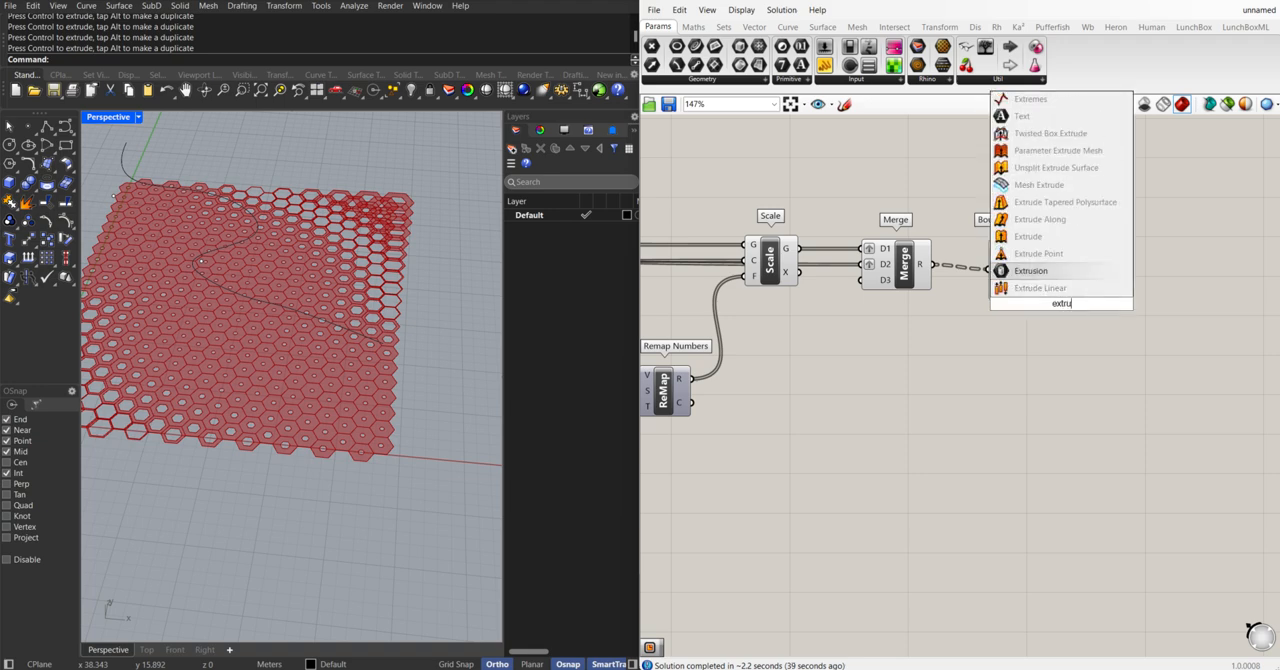
pyautogui.press('Return')
pyautogui.moveTo(1057, 300); pyautogui.dragTo(1097, 269)
# Add a Unit Z component below Boundary Surfaces and connect its V output to Extrude's D input
pyautogui.doubleClick(1014, 421)
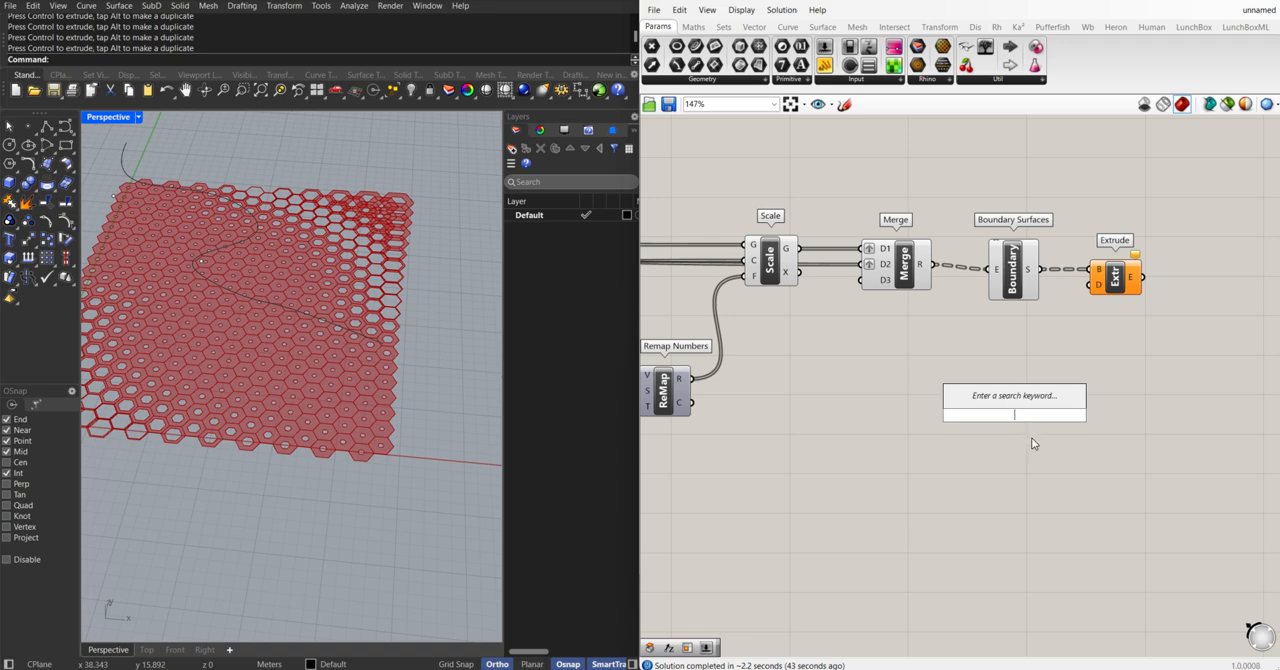
pyautogui.write('z')
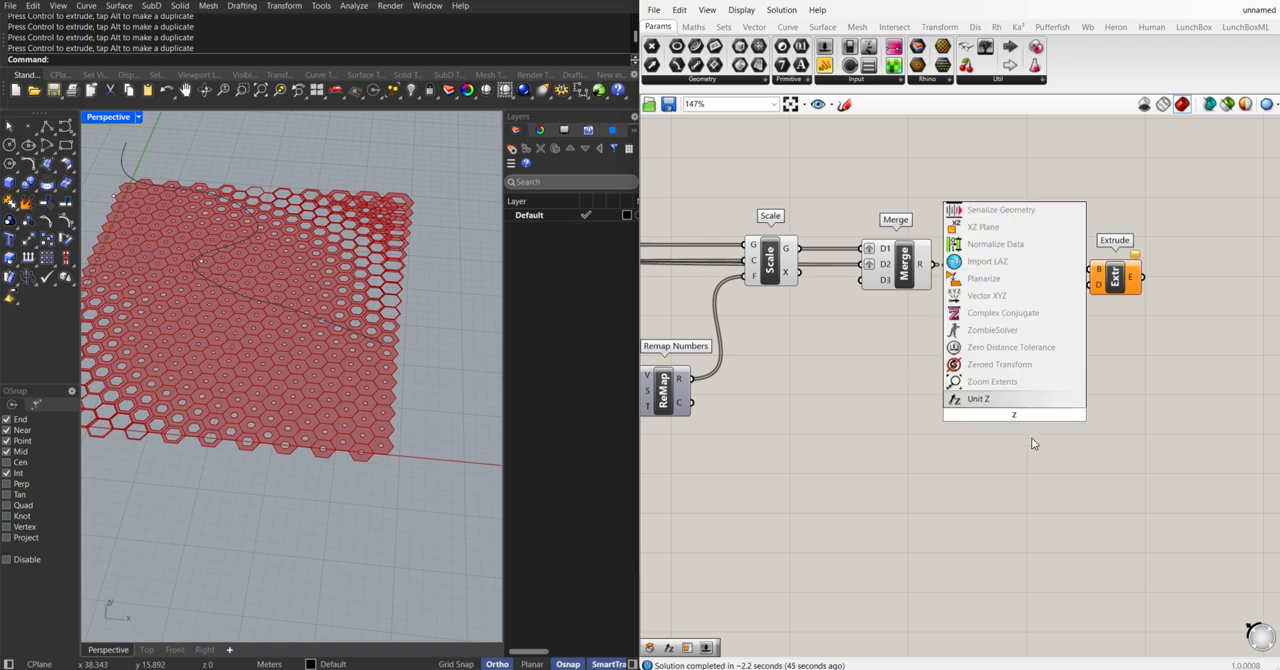
pyautogui.press('Return')
pyautogui.moveTo(1041, 415); pyautogui.dragTo(1098, 284)
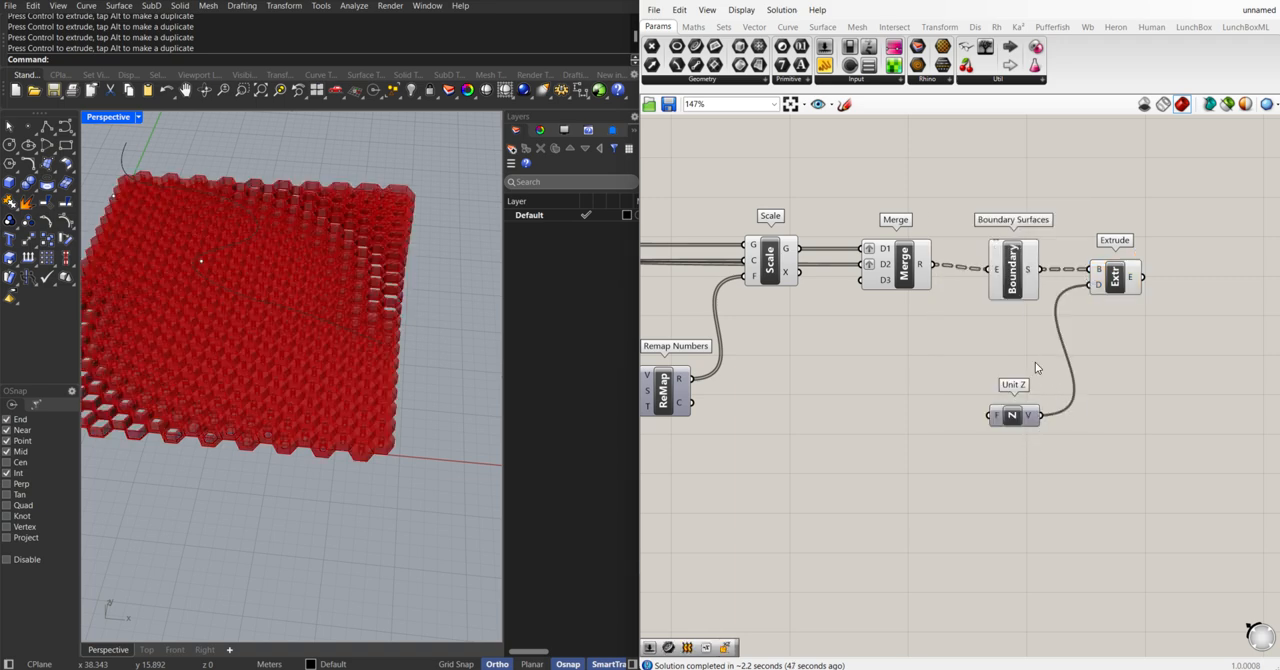
pyautogui.moveTo(1013, 418); pyautogui.dragTo(1009, 400)
pyautogui.moveTo(303, 423); pyautogui.dragTo(477, 374, button='right')
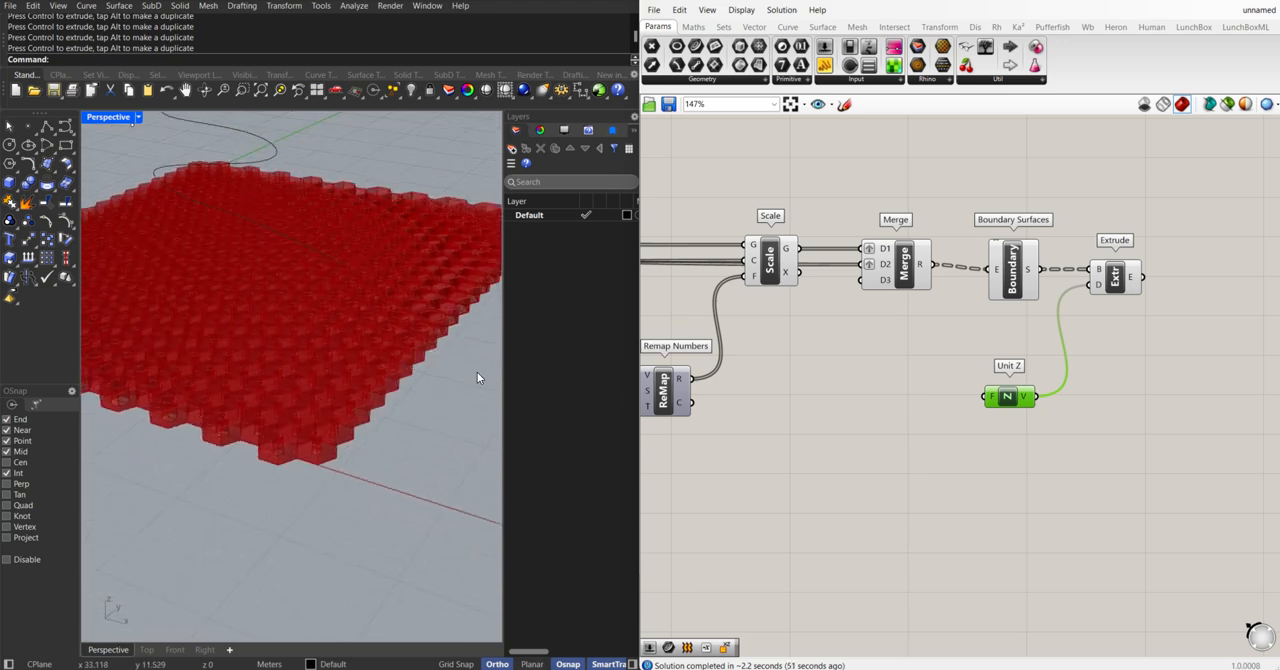
# Add a number slider set to 0.5, connect it to Unit Z's F input and check the thinner hexagon extrusion
pyautogui.doubleClick(910, 433)
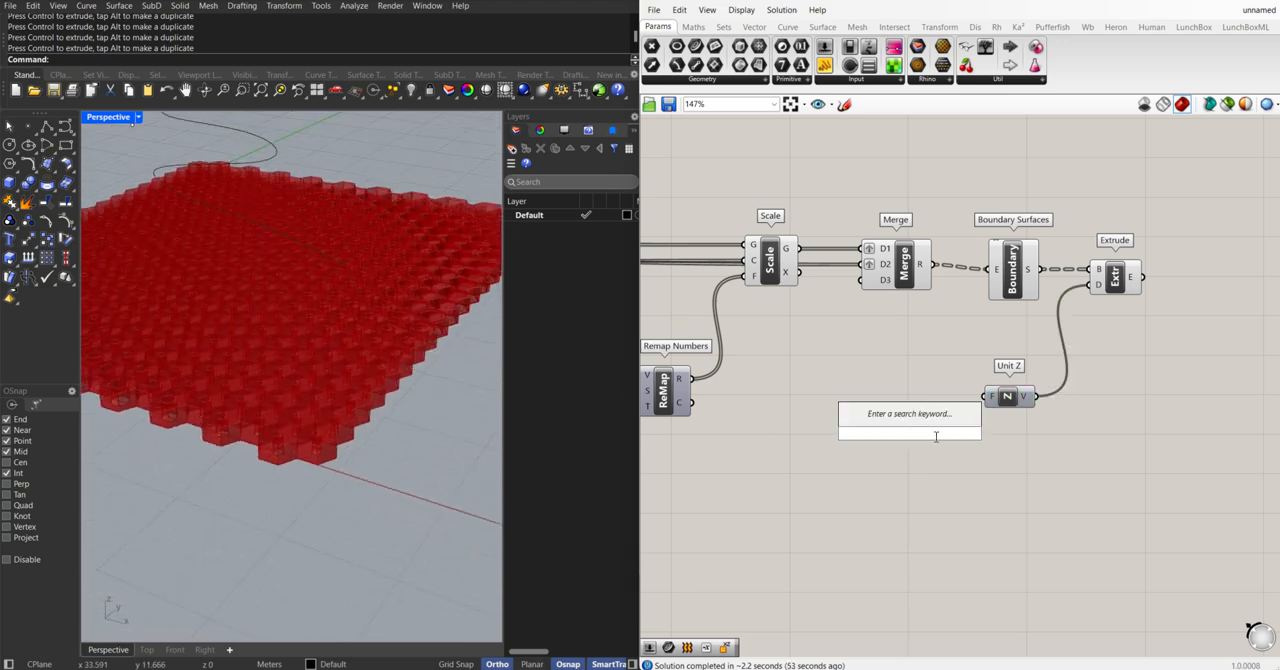
pyautogui.write('0.5')
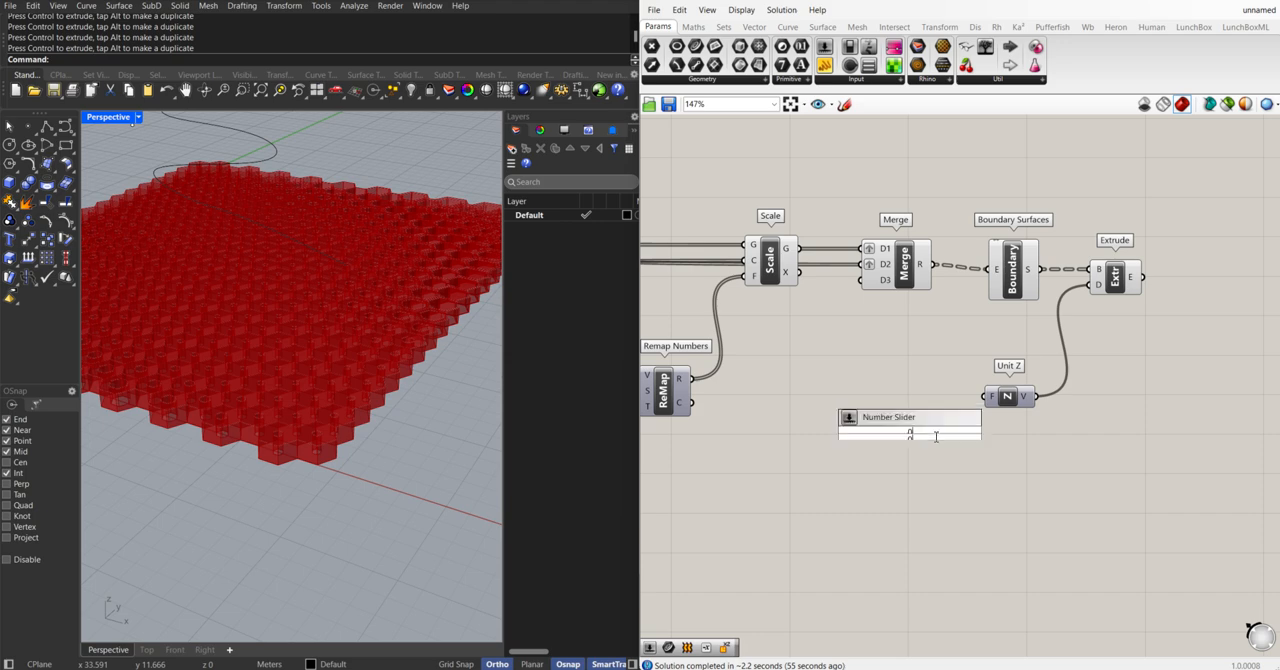
pyautogui.press('Return')
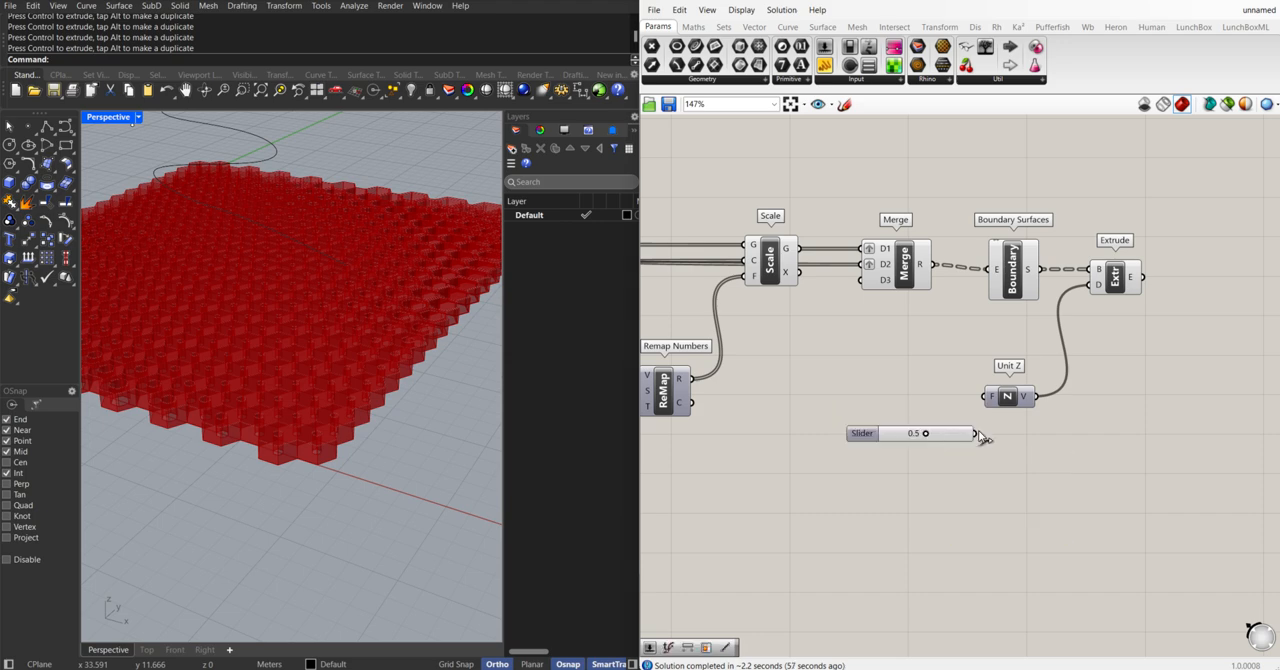
pyautogui.moveTo(975, 433); pyautogui.dragTo(984, 402)
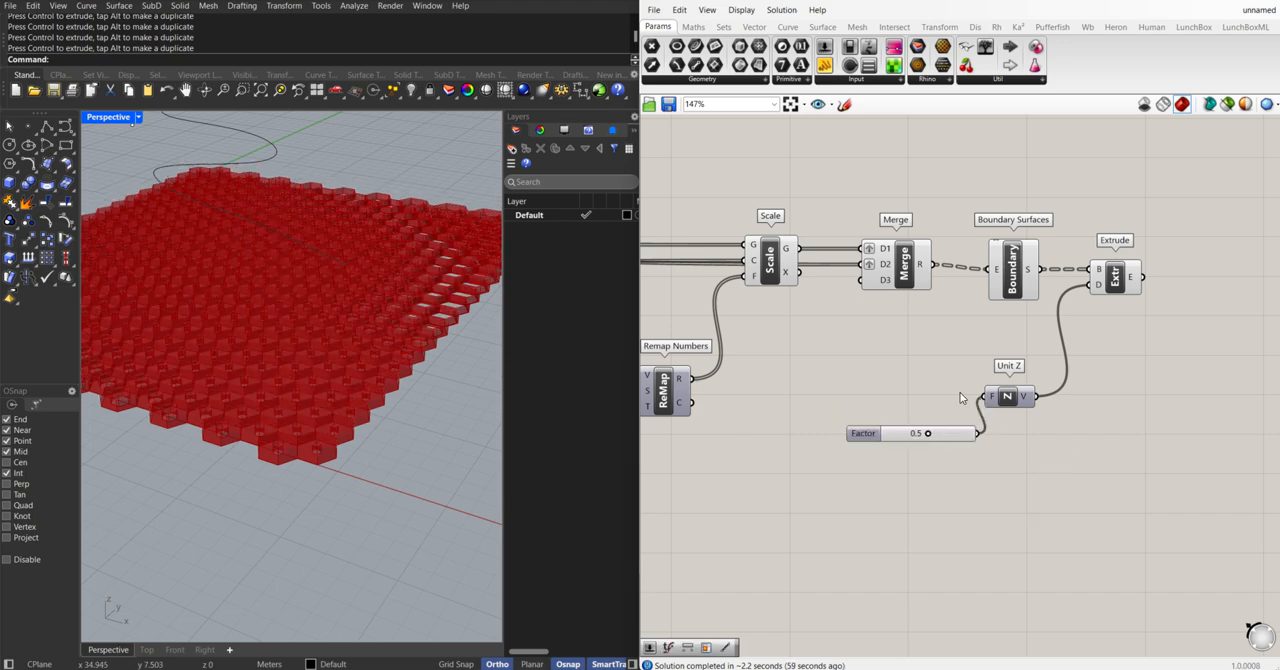
pyautogui.scroll(-3, 645, 494)
pyautogui.scroll(4, 430, 337)
pyautogui.moveTo(431, 337); pyautogui.dragTo(443, 393, button='right')
pyautogui.scroll(-3, 334, 313)
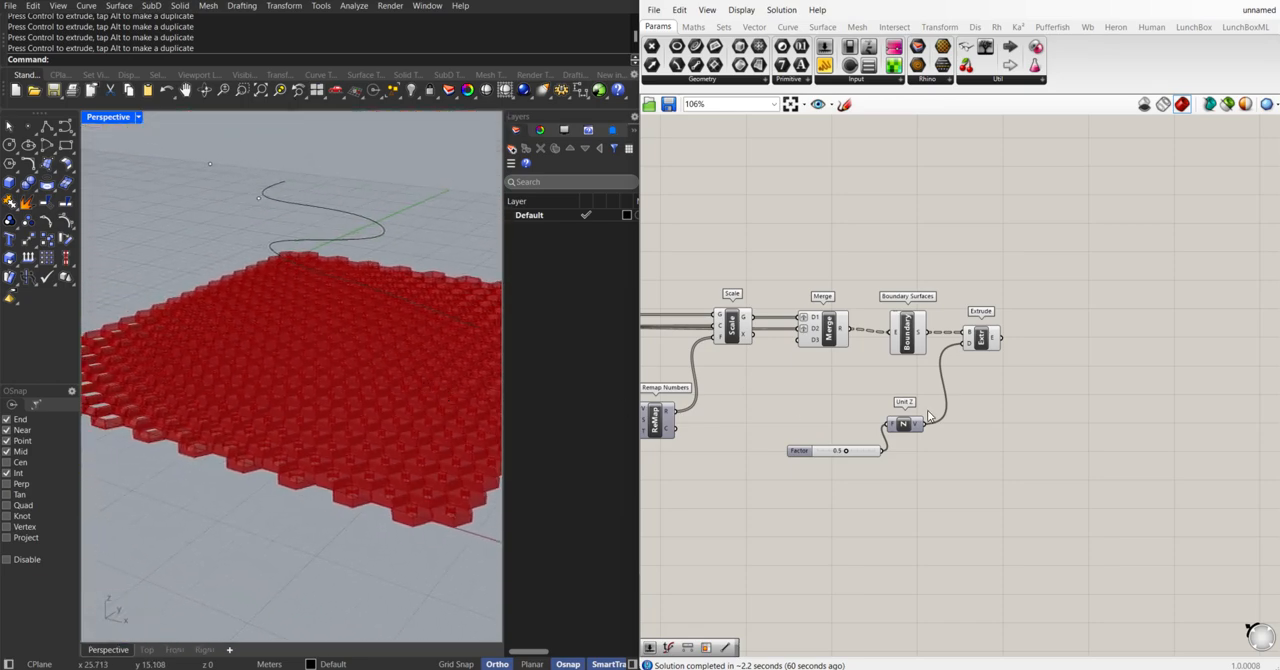
pyautogui.moveTo(350, 256); pyautogui.dragTo(237, 322, button='right')
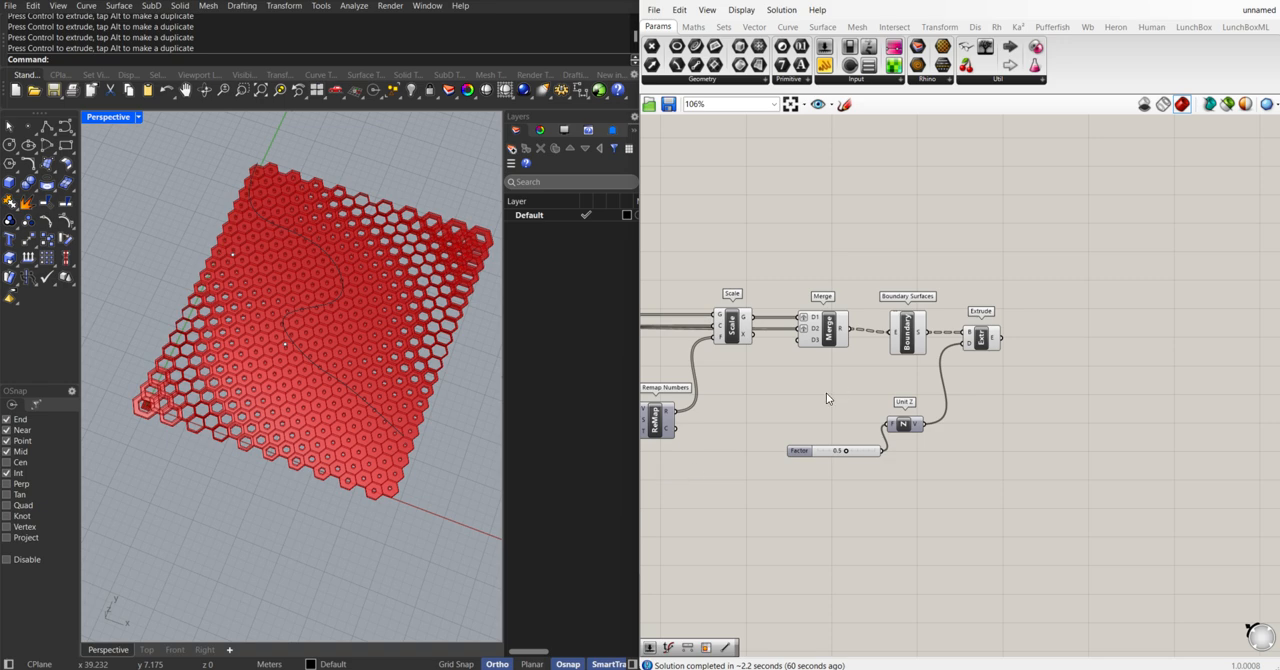
pyautogui.keyDown('shift'); pyautogui.moveTo(442, 298); pyautogui.dragTo(385, 314, button='right'); pyautogui.keyUp('shift')
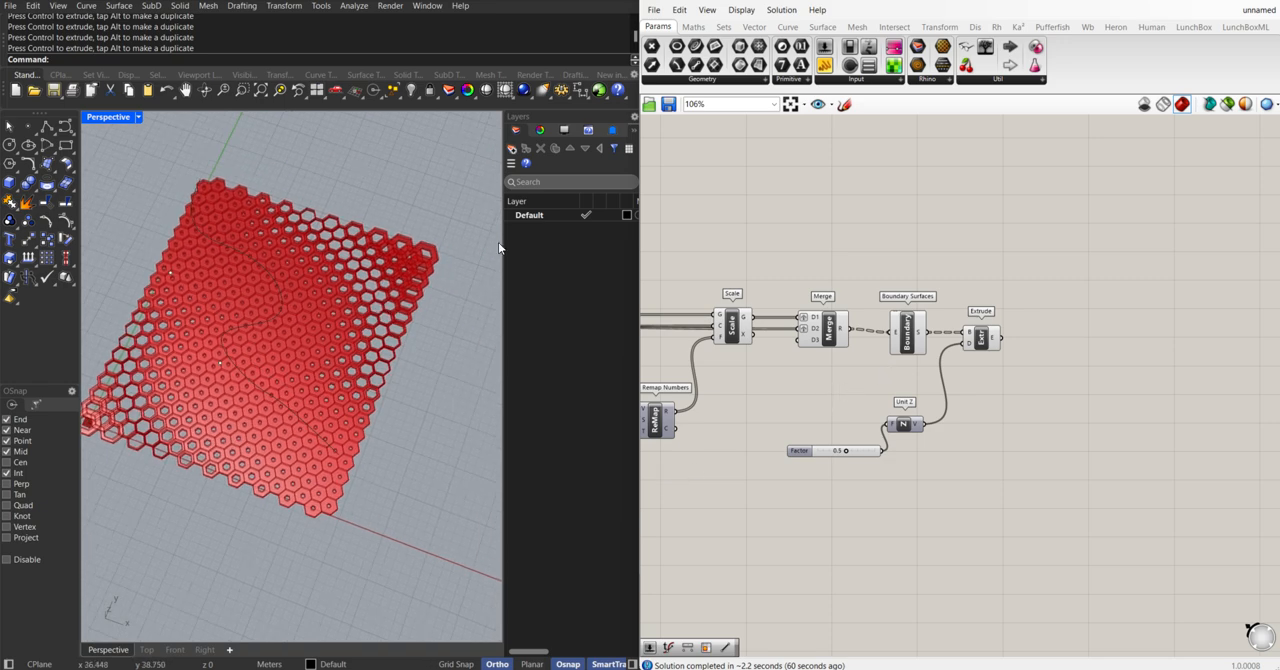
# Draw an S-shaped degree 3 curve beside the hexagon panel in the Top view and restore the four-view layout
pyautogui.doubleClick(105, 117)
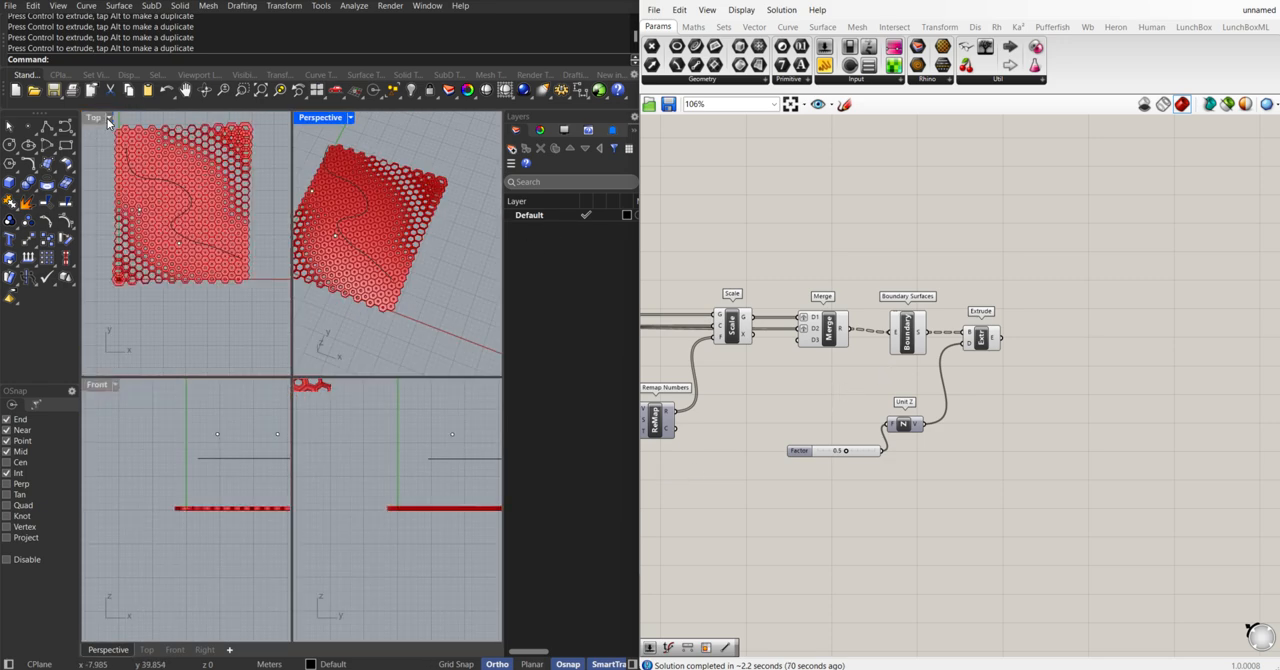
pyautogui.doubleClick(96, 121)
pyautogui.scroll(-5, 295, 200)
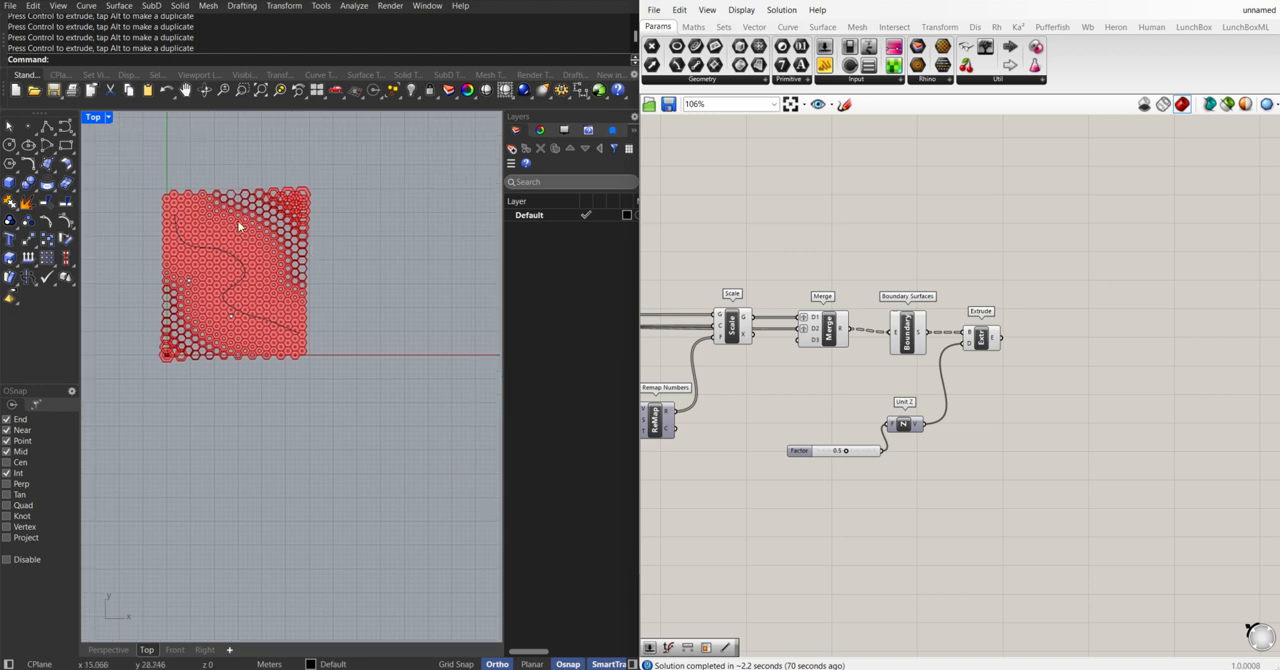
pyautogui.click(65, 130)
pyautogui.click(370, 178)
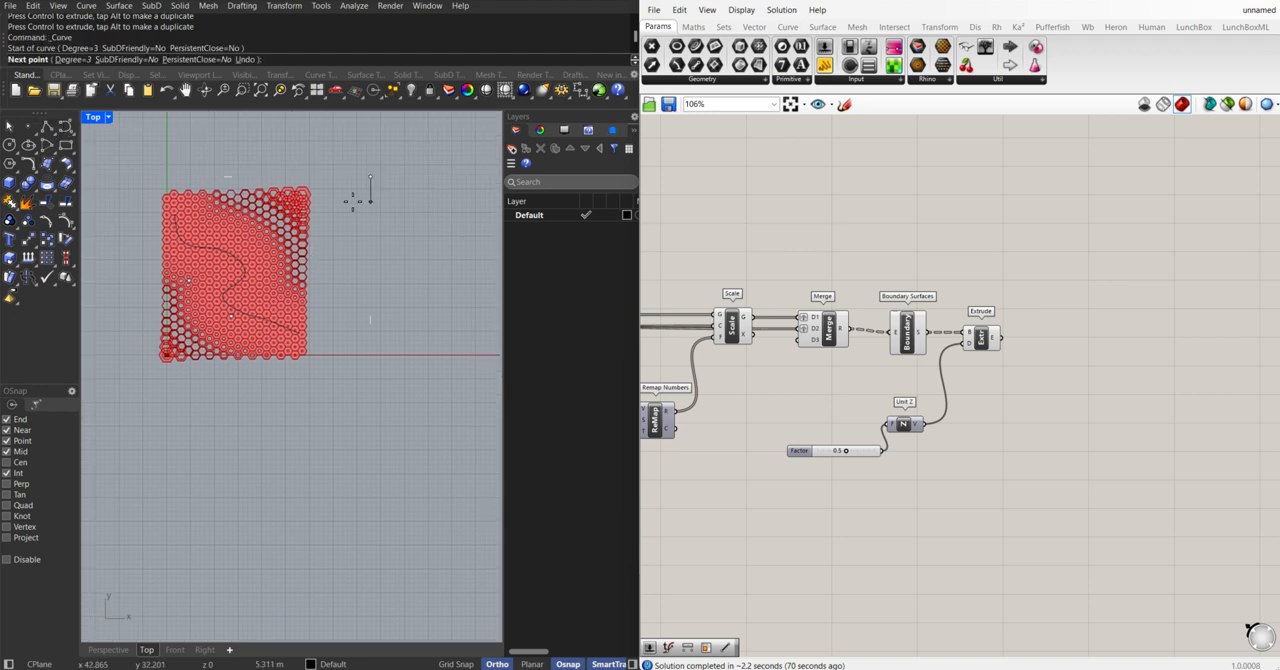
pyautogui.click(360, 249)
pyautogui.click(432, 267)
pyautogui.click(440, 327)
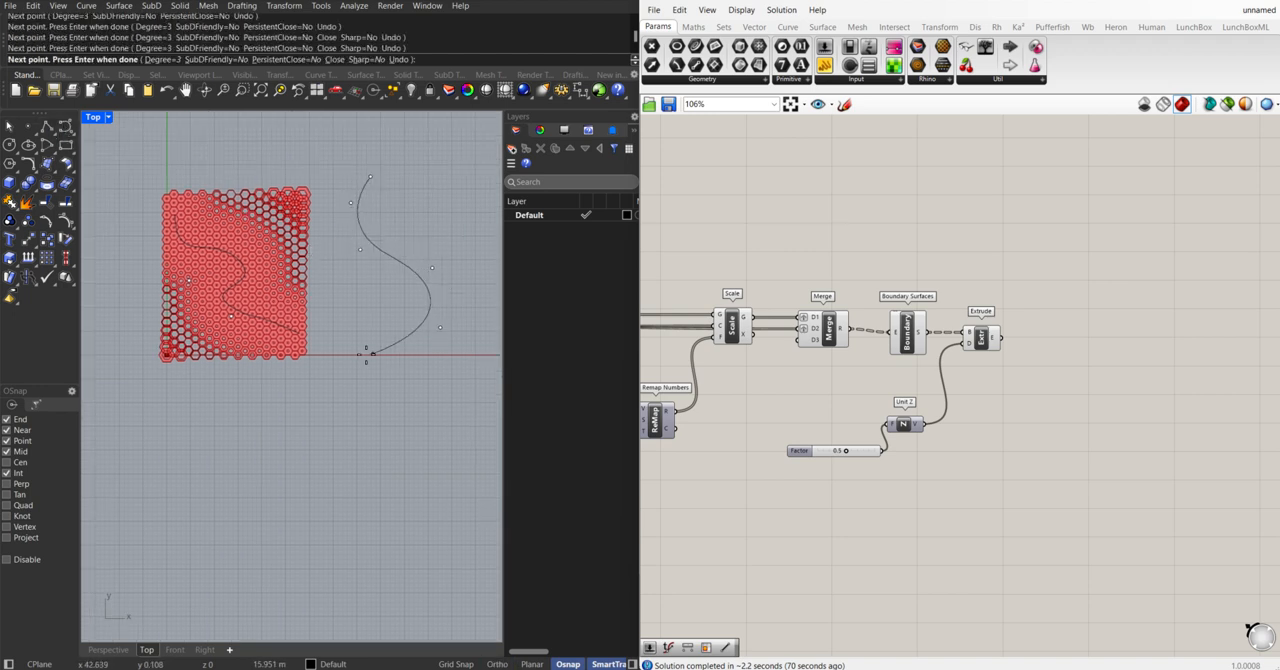
pyautogui.click(365, 354)
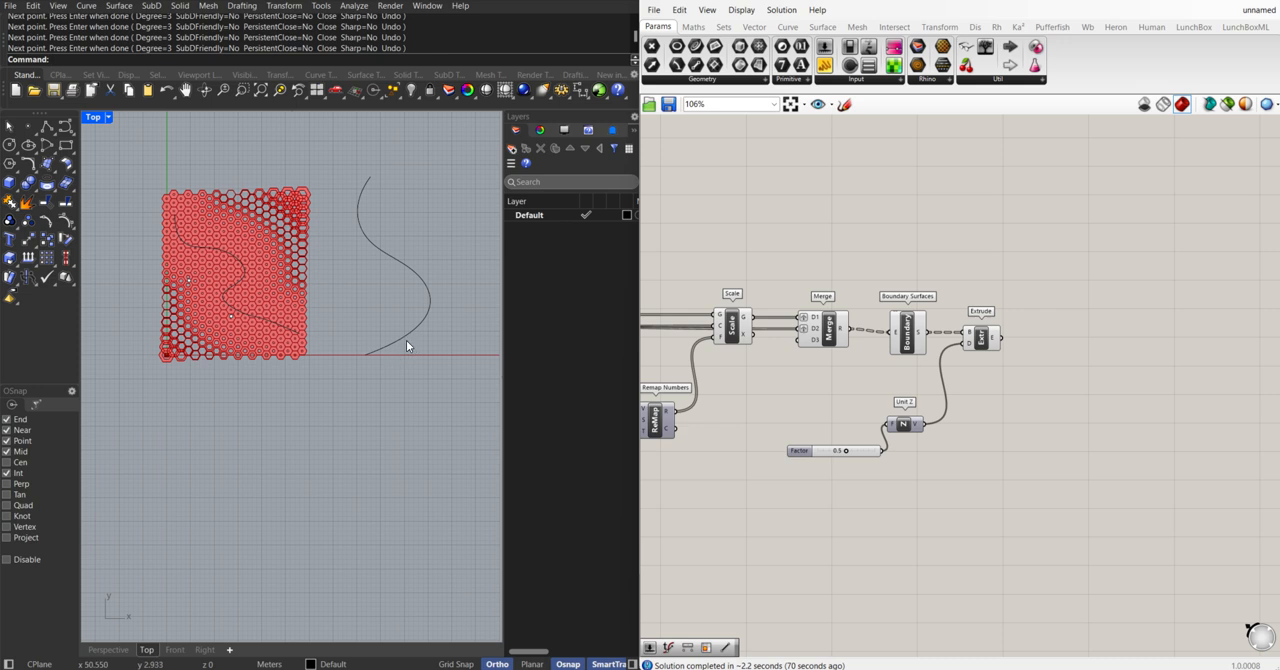
pyautogui.press('Return')
pyautogui.doubleClick(92, 117)
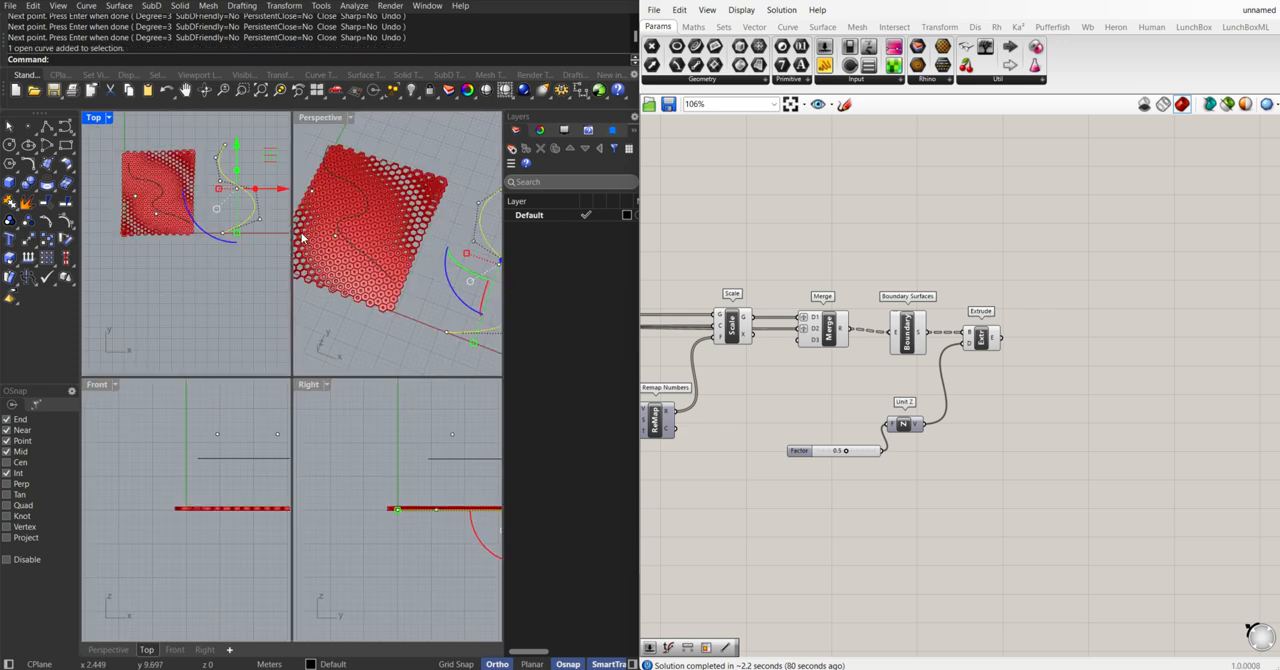
pyautogui.moveTo(303, 238); pyautogui.dragTo(455, 253, button='right')
pyautogui.write('Ex')
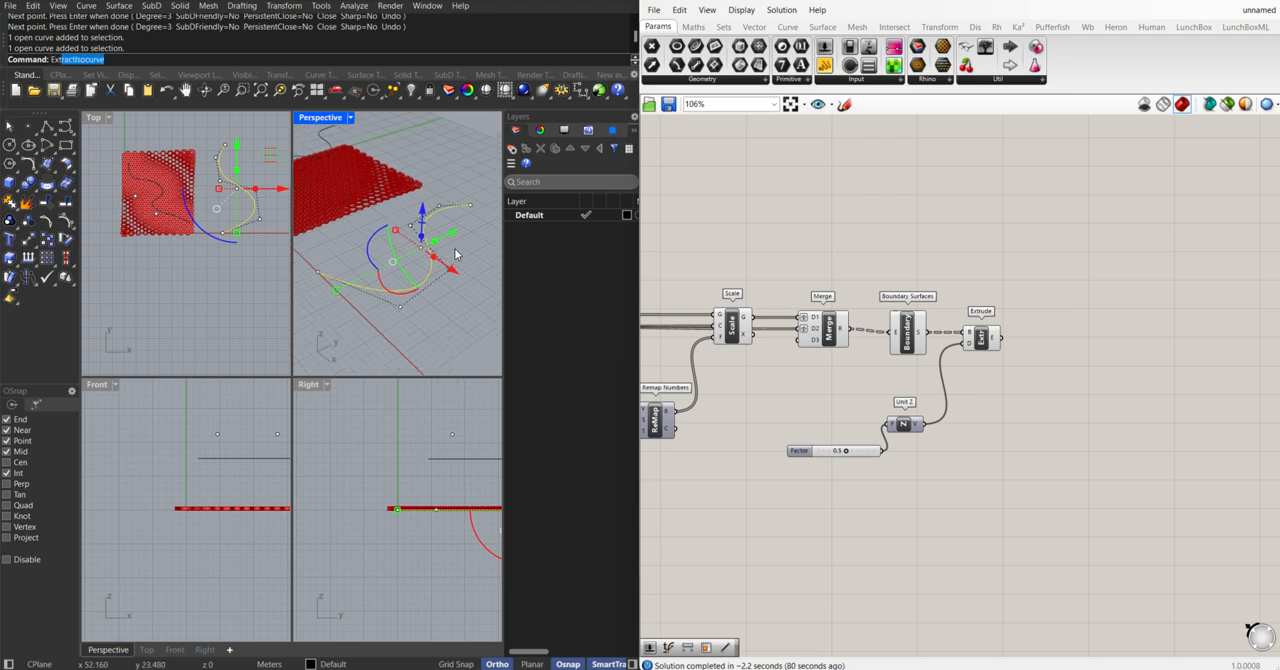
pyautogui.write('trudeCrv')
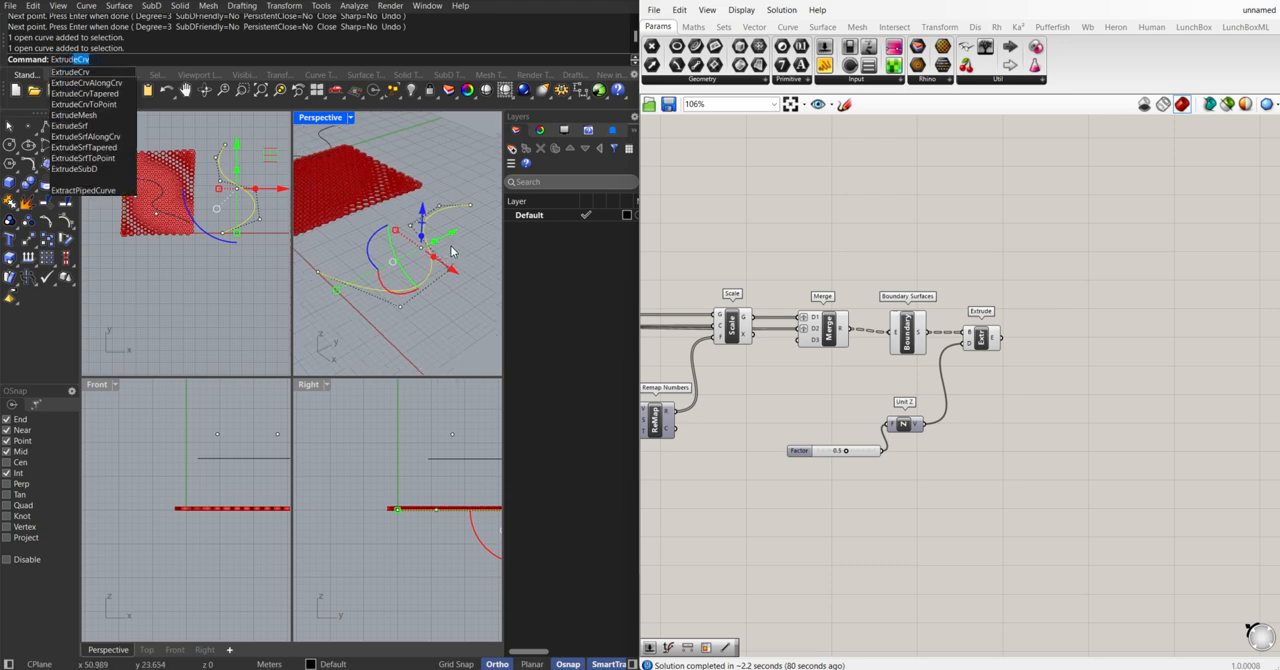
pyautogui.press('Escape')
# Extrude the new S-shaped curve vertically into a curved wall surface and set the Perspective view to Shaded display
pyautogui.moveTo(420, 236); pyautogui.dragTo(425, 132)
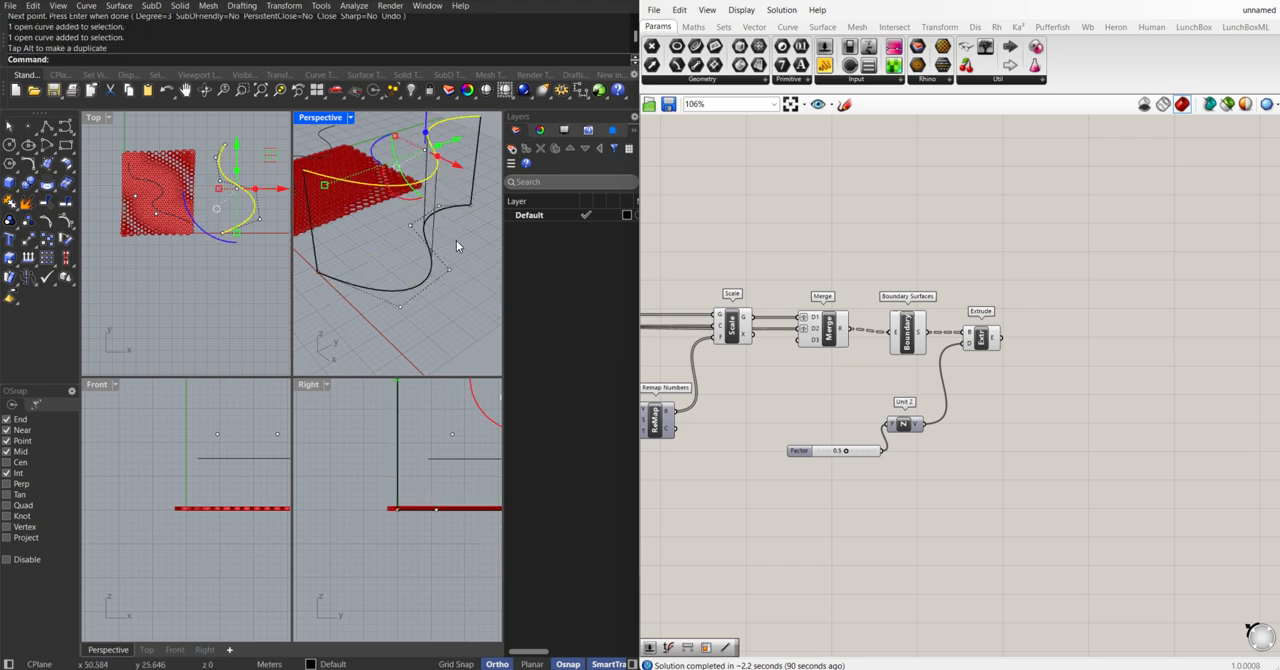
pyautogui.click(351, 118)
pyautogui.click(398, 171)
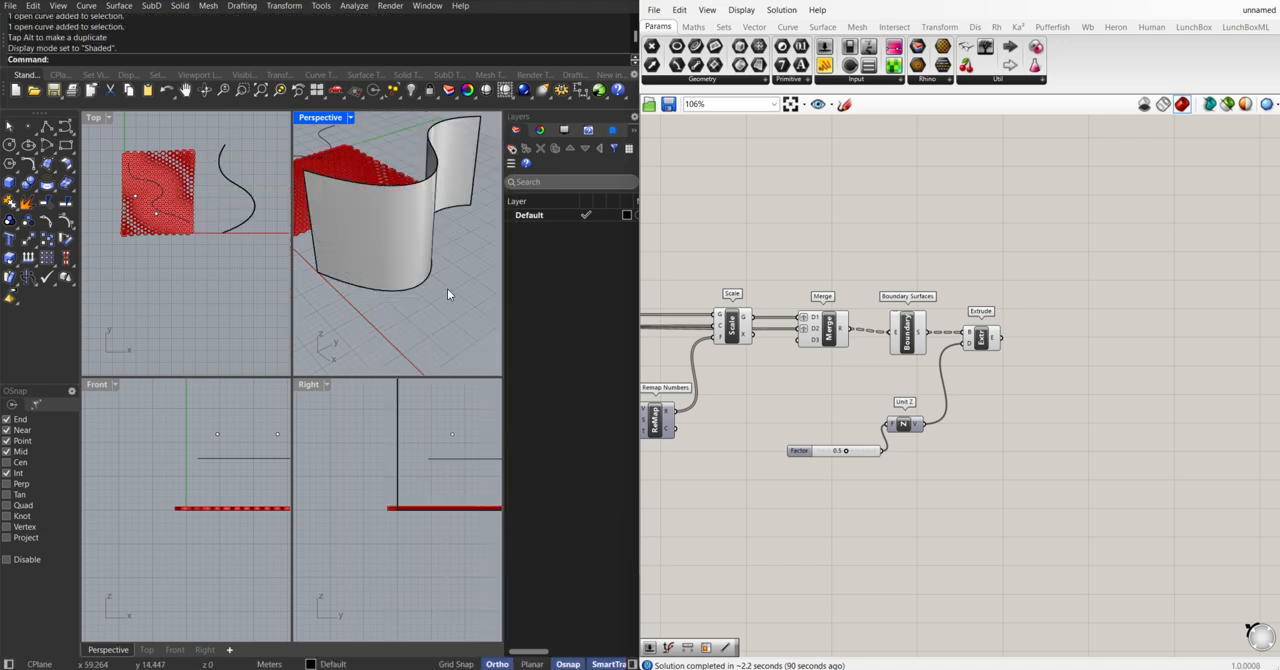
pyautogui.moveTo(448, 295); pyautogui.dragTo(471, 303, button='right')
pyautogui.scroll(-5, 375, 268)
pyautogui.keyDown('shift'); pyautogui.moveTo(354, 261); pyautogui.dragTo(398, 258, button='right'); pyautogui.keyUp('shift')
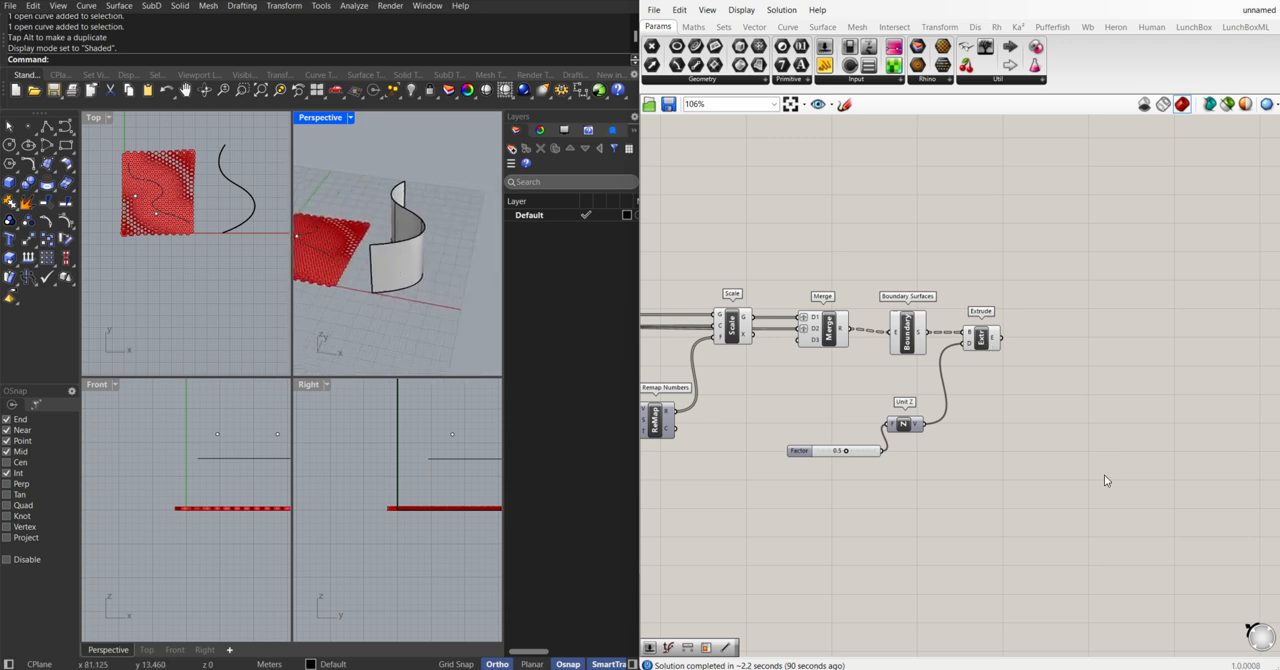
# Add a Brep parameter, reference the curved wall surface in it and place it just beyond the Extrude component
pyautogui.doubleClick(1089, 352)
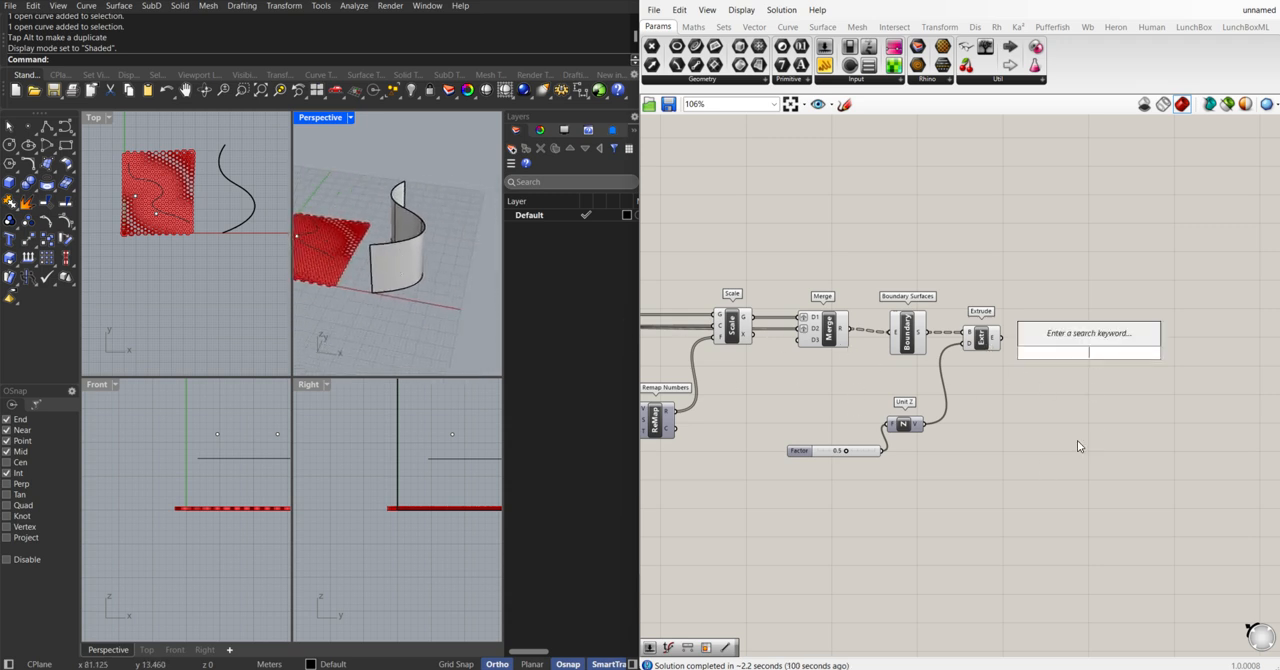
pyautogui.write('brep')
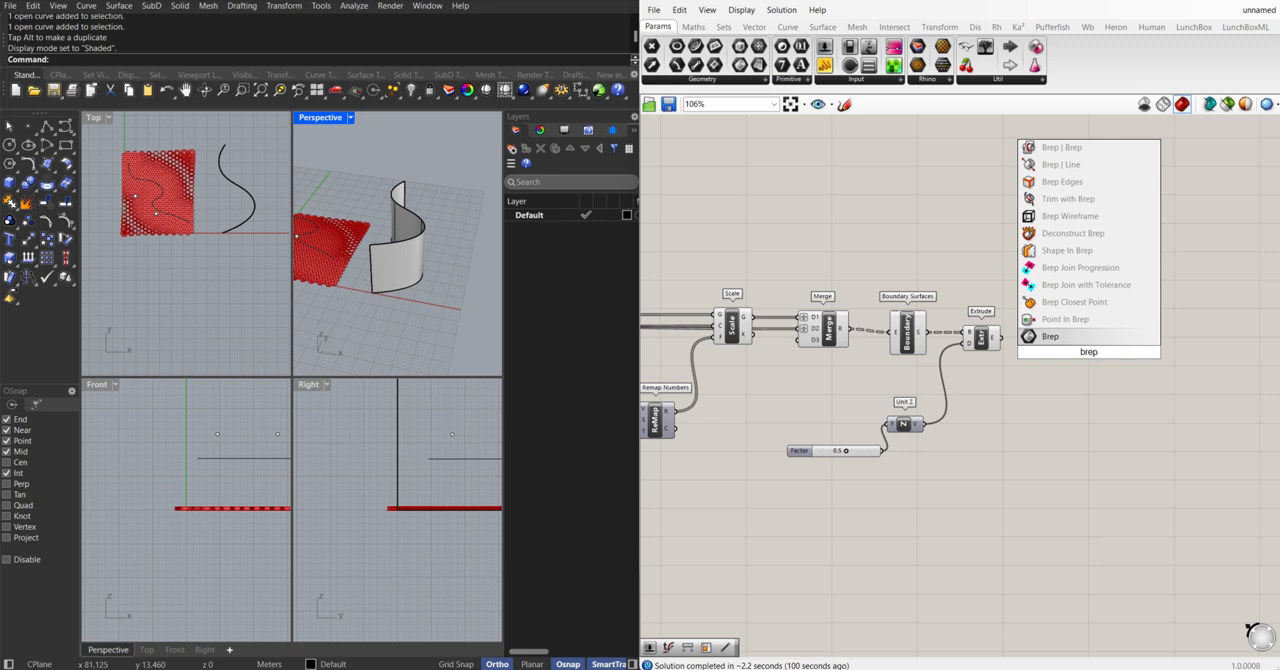
pyautogui.press('Return')
pyautogui.click(1097, 354)
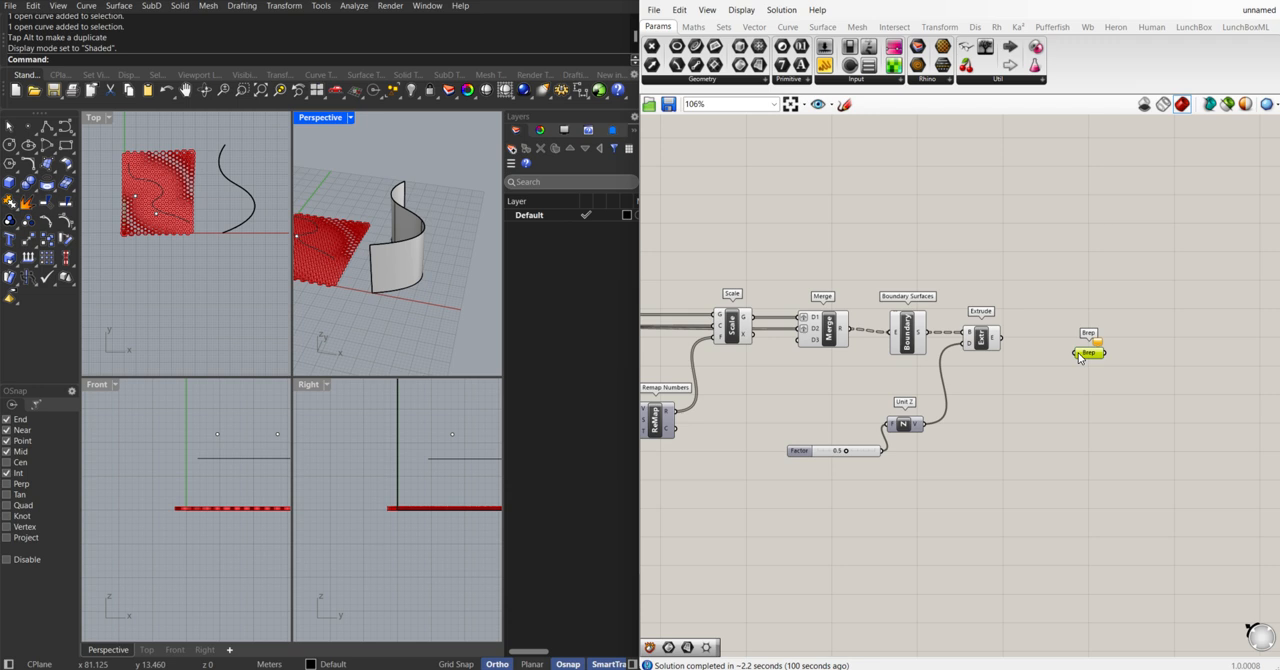
pyautogui.rightClick(1089, 354)
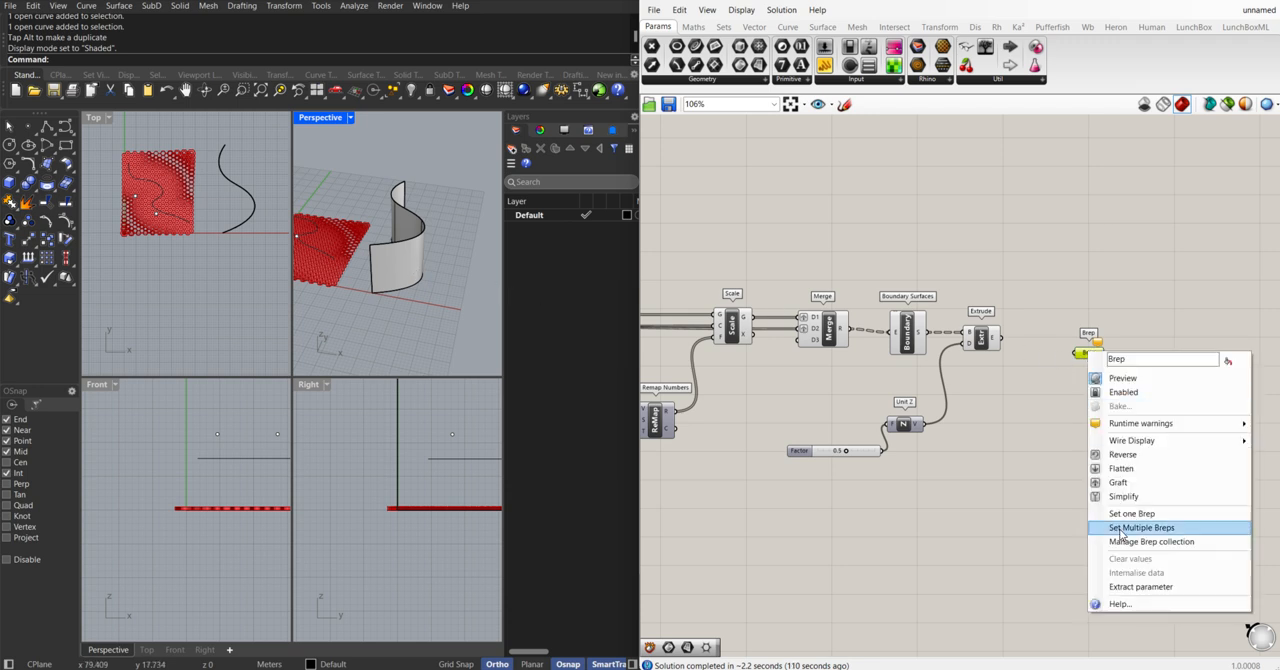
pyautogui.click(1131, 517)
pyautogui.click(408, 252)
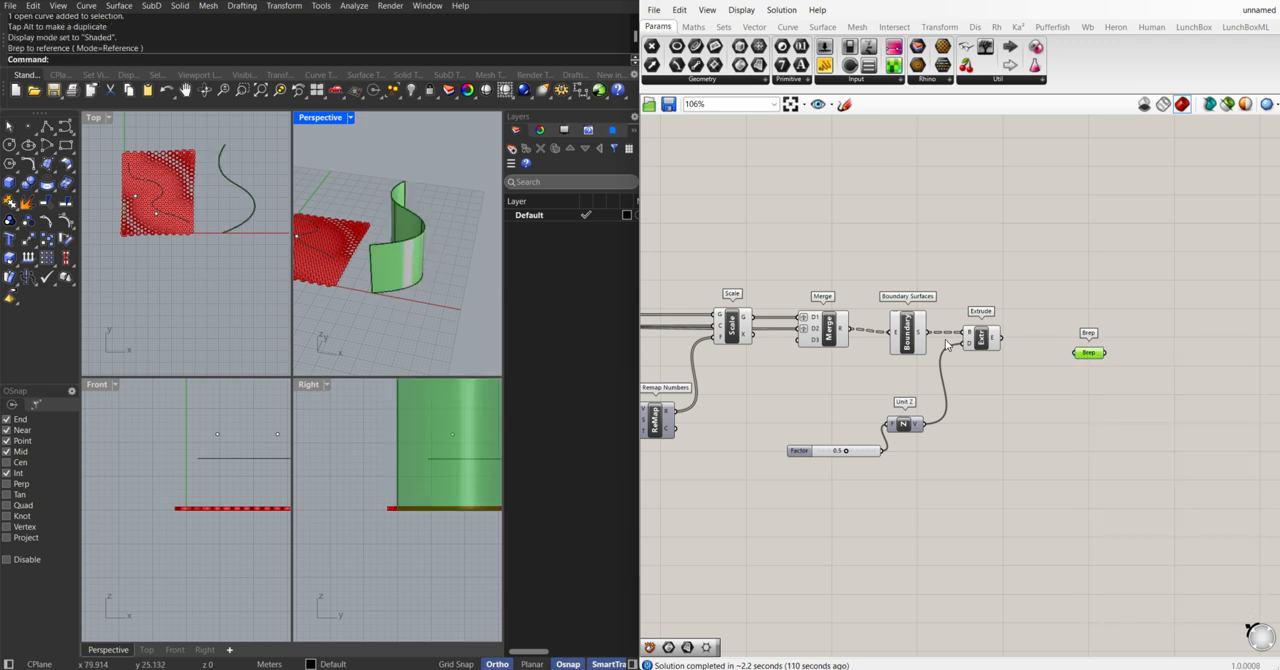
pyautogui.click(1080, 389)
pyautogui.moveTo(1092, 355); pyautogui.dragTo(1063, 294)
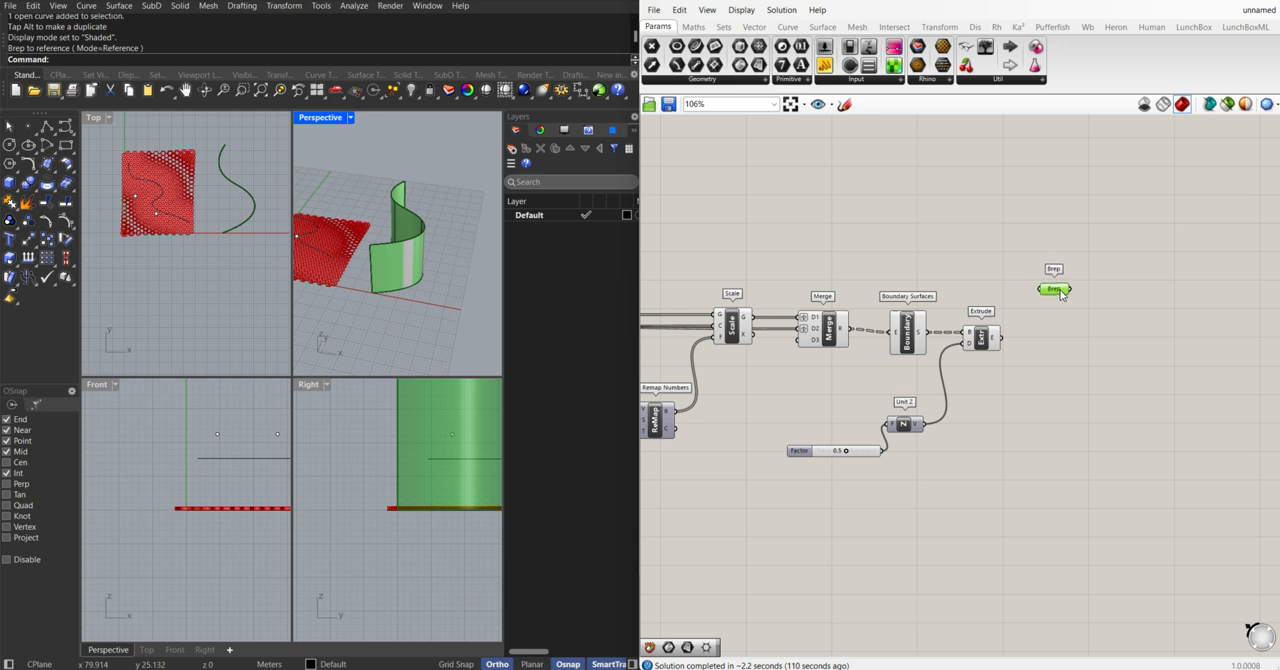
pyautogui.moveTo(1088, 320); pyautogui.dragTo(953, 332, button='right')
# Compare the flat hexagon panel with the curved wall in the Perspective view, highlighting the Extrude component's geometry
pyautogui.moveTo(424, 278)
pyautogui.mouseDown(button='right')
pyautogui.moveTo(428, 290)
pyautogui.moveTo(436, 280)
pyautogui.mouseUp(button='right')
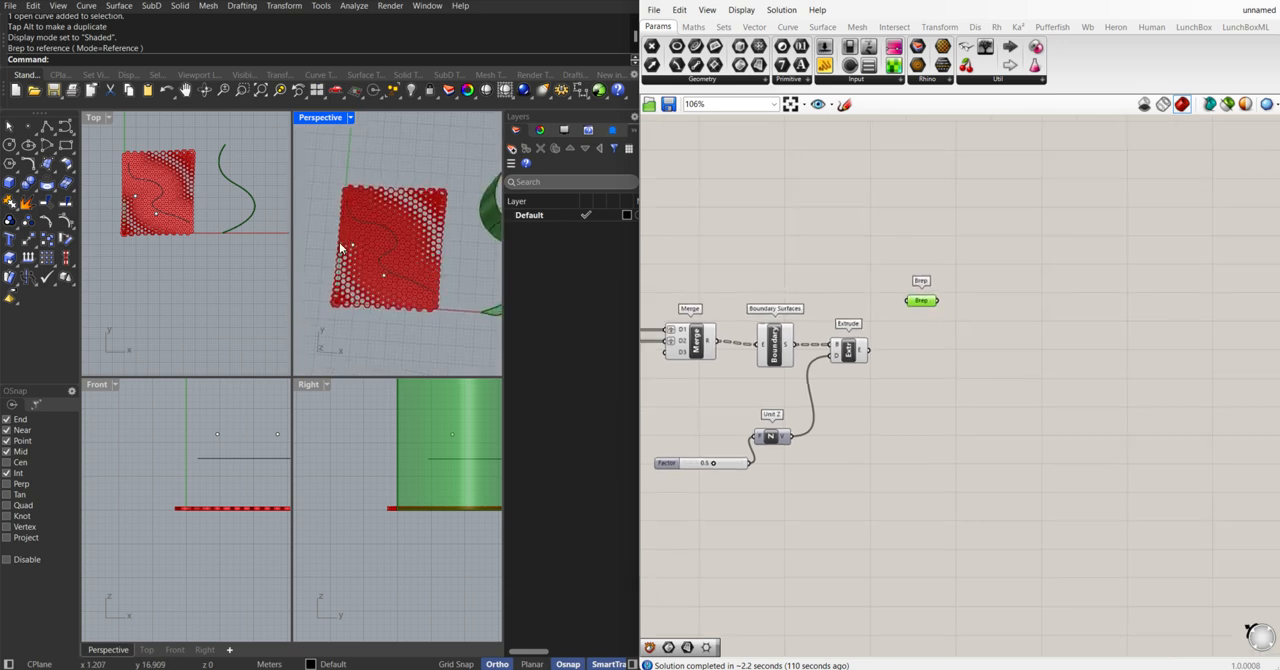
pyautogui.moveTo(445, 212); pyautogui.dragTo(400, 275, button='right')
pyautogui.click(882, 293)
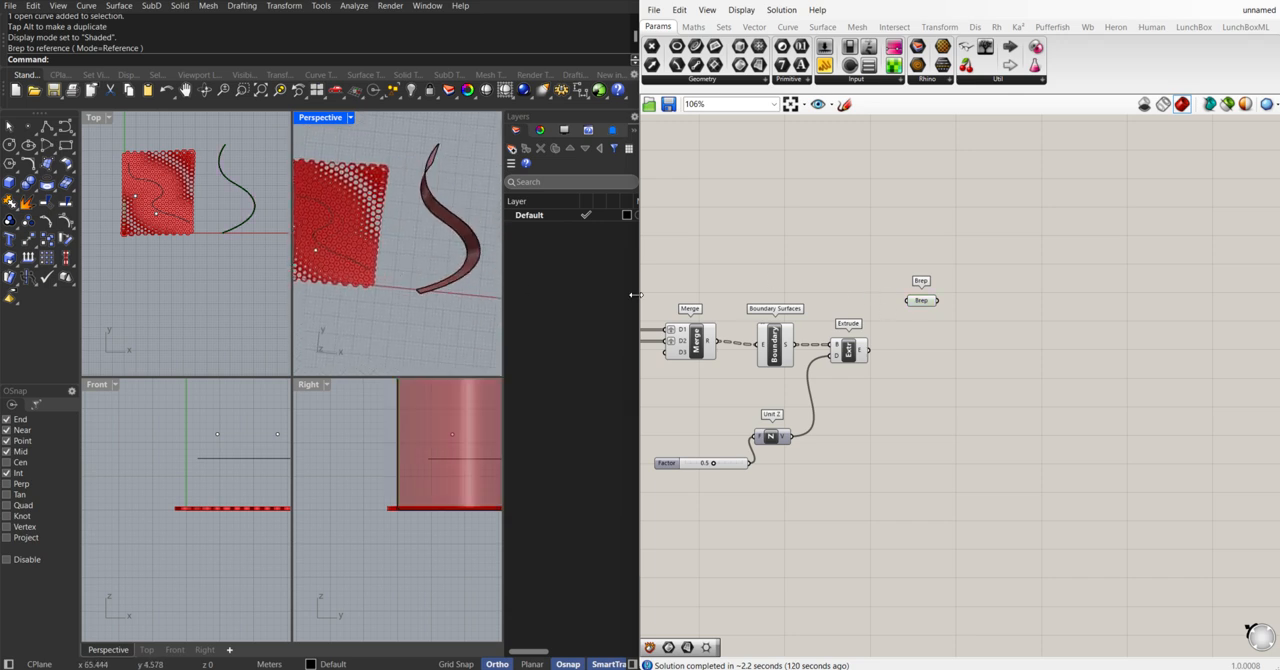
pyautogui.click(849, 352)
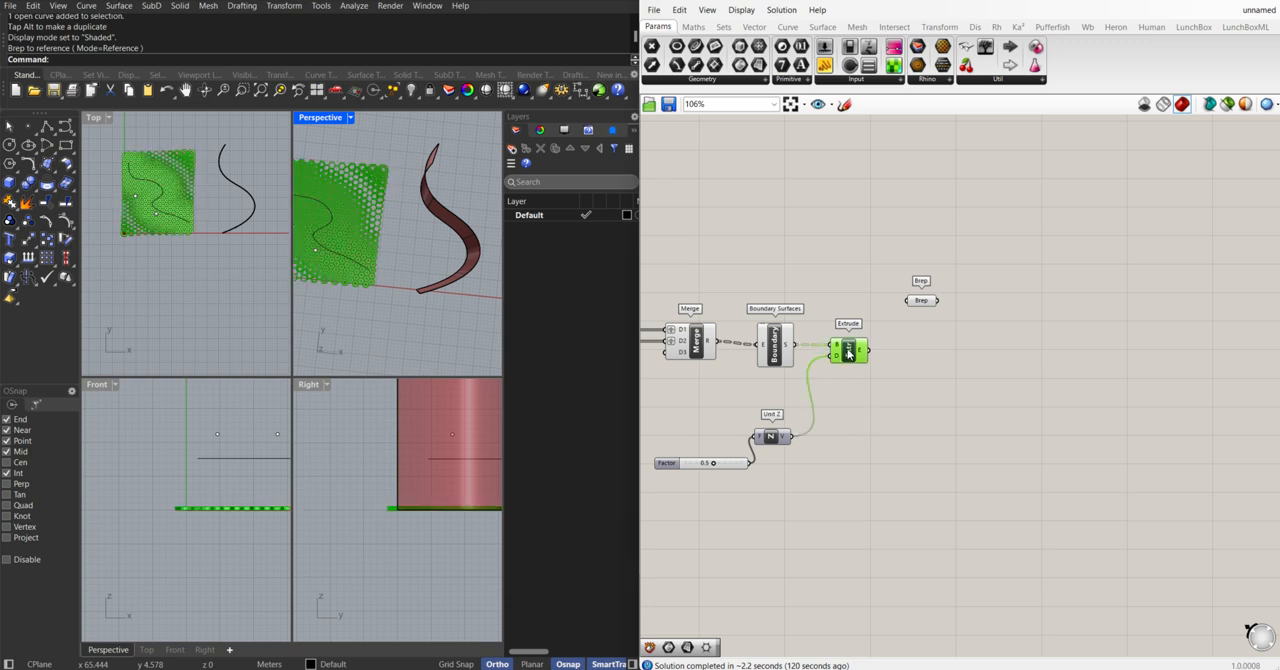
# Add a Bounding Box component just after the Extrude component and feed it the extruded geometry
pyautogui.doubleClick(890, 404)
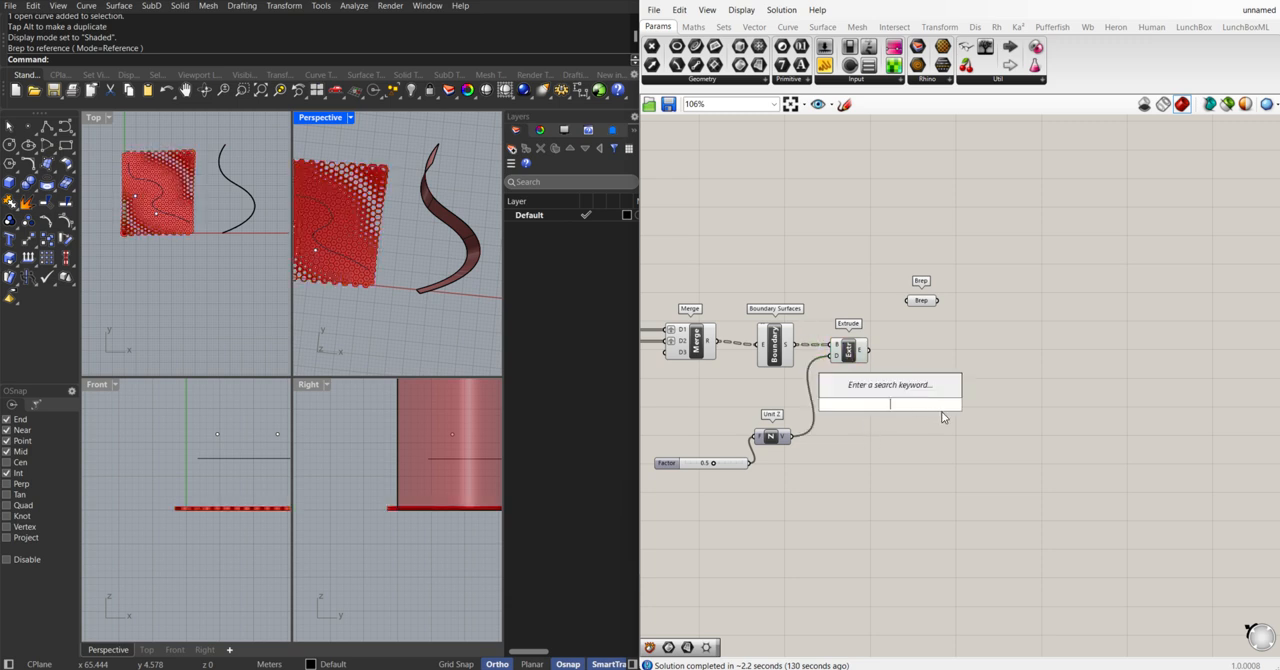
pyautogui.write('boun')
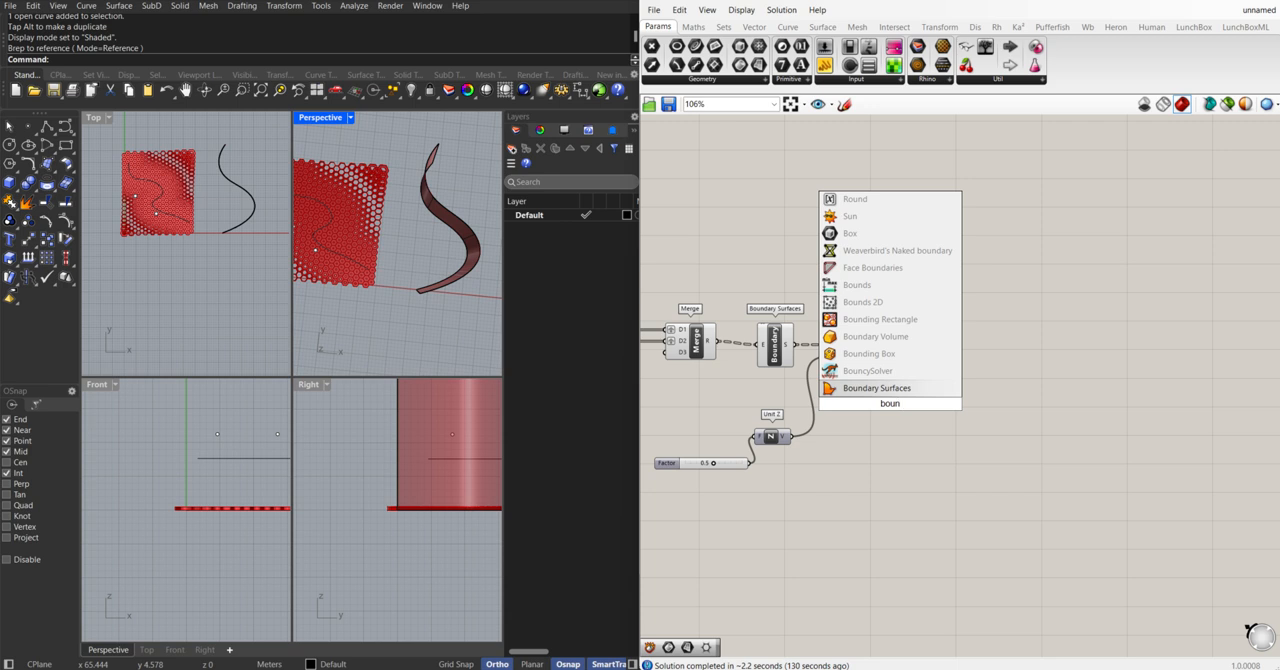
pyautogui.click(900, 354)
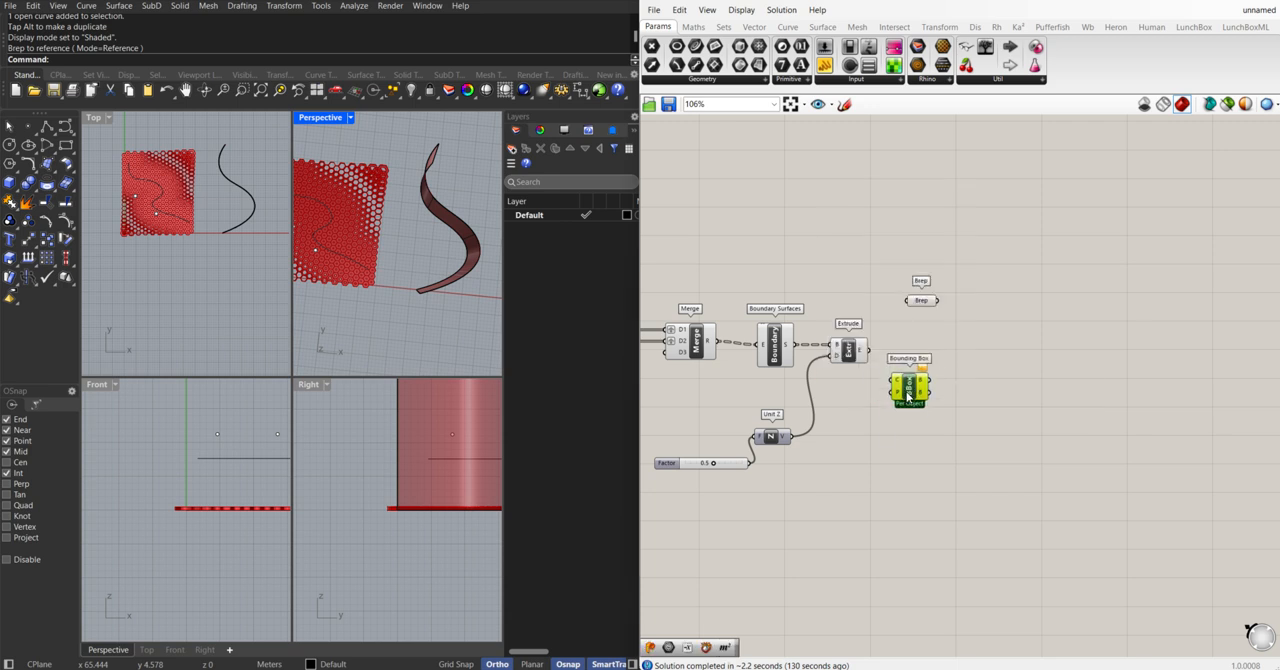
pyautogui.moveTo(908, 396); pyautogui.dragTo(911, 385)
pyautogui.moveTo(870, 351); pyautogui.dragTo(932, 355)
pyautogui.scroll(3, 897, 372)
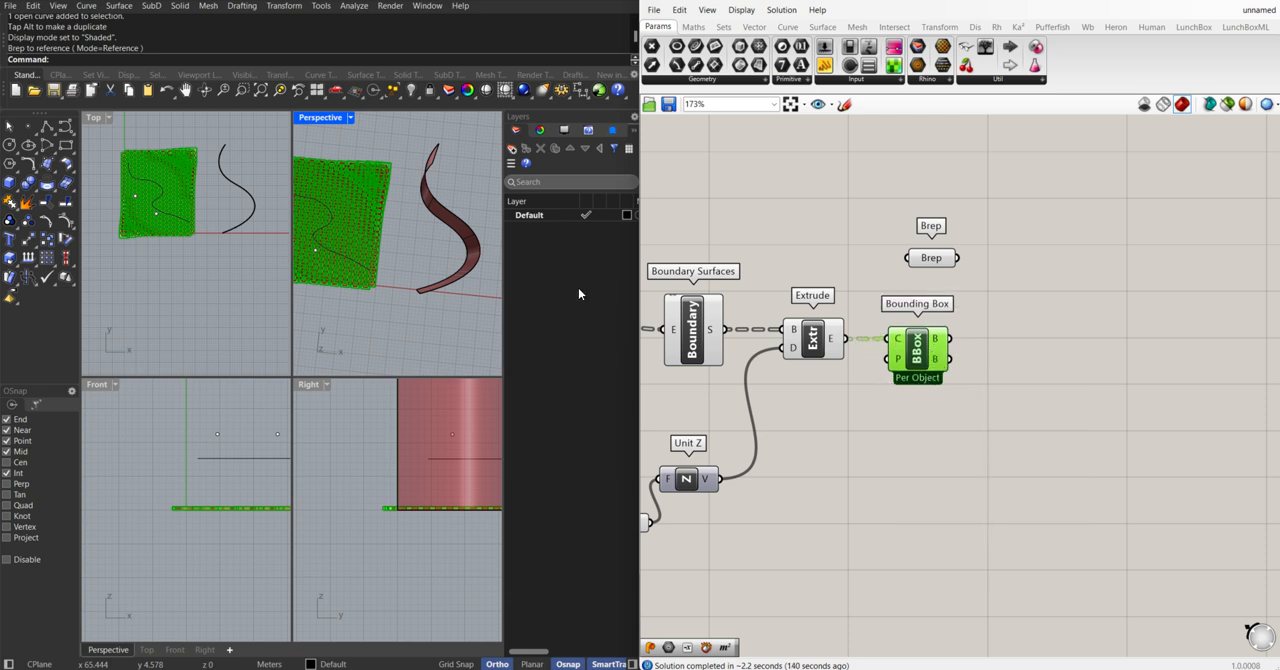
# Add a Surface Morph component and place it beyond the Bounding Box component
pyautogui.moveTo(433, 285); pyautogui.dragTo(455, 257, button='right')
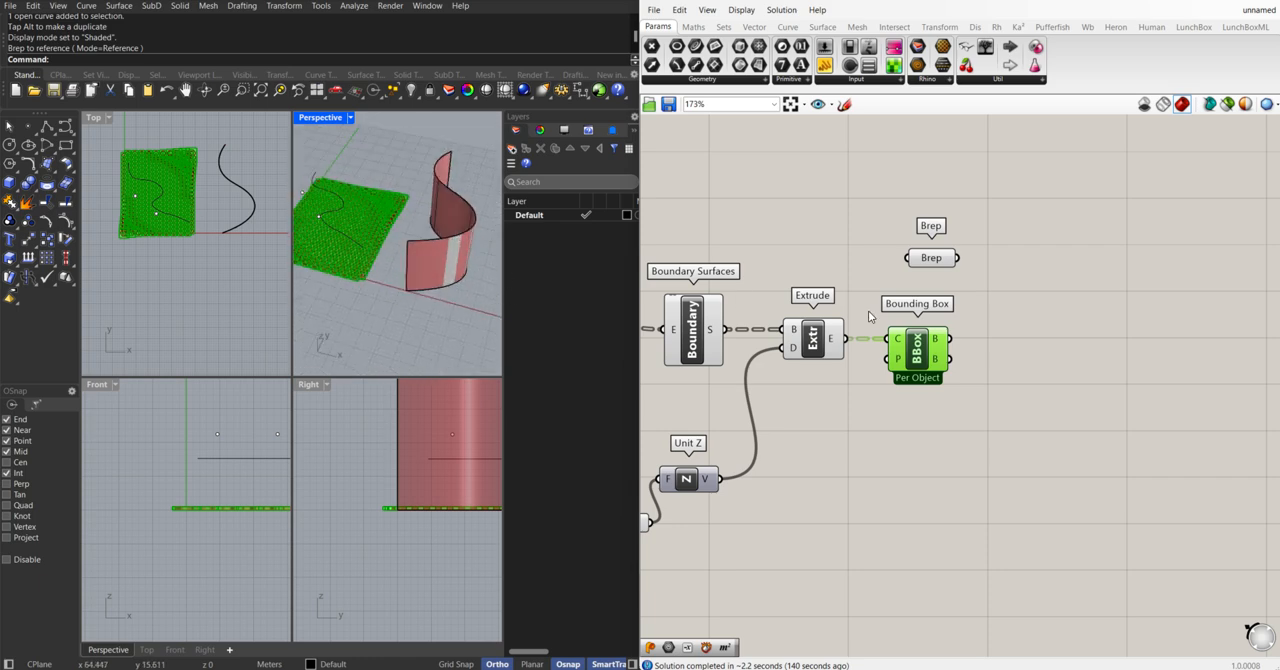
pyautogui.moveTo(386, 278)
pyautogui.mouseDown(button='right')
pyautogui.moveTo(400, 247)
pyautogui.moveTo(399, 297)
pyautogui.mouseUp(button='right')
pyautogui.scroll(-5, 936, 352)
pyautogui.moveTo(950, 363); pyautogui.dragTo(905, 381, button='right')
pyautogui.scroll(3, 905, 381)
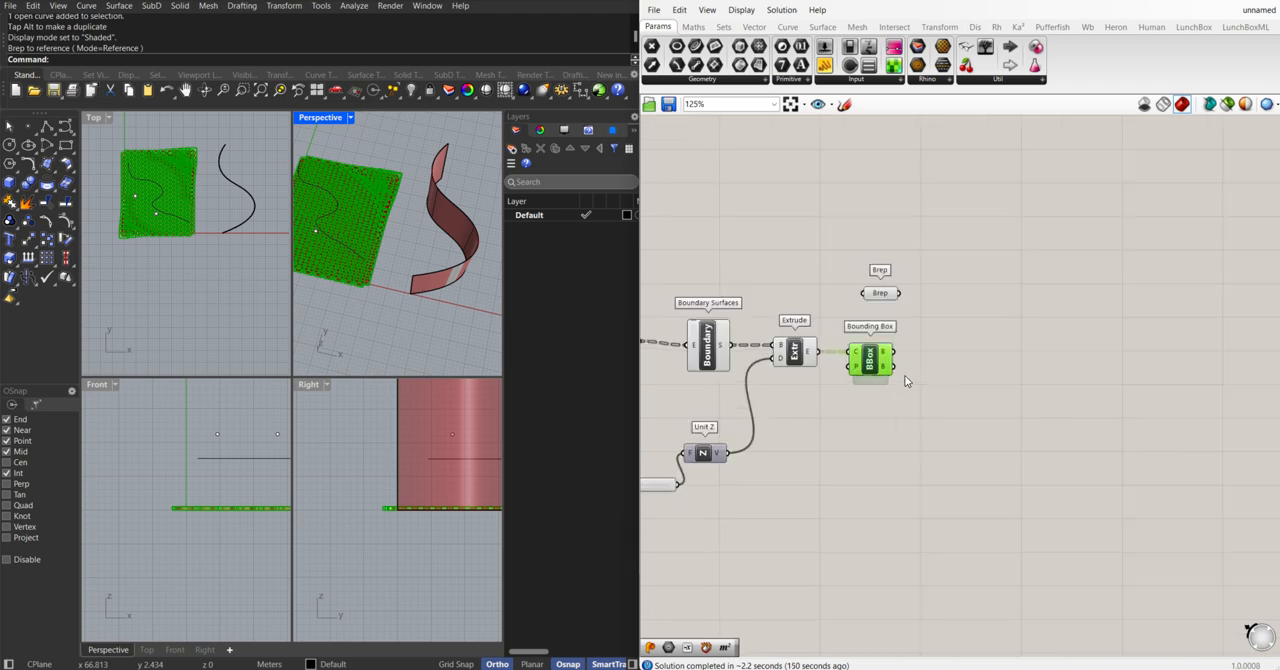
pyautogui.rightClick(994, 372)
pyautogui.click(966, 380)
pyautogui.doubleClick(988, 366)
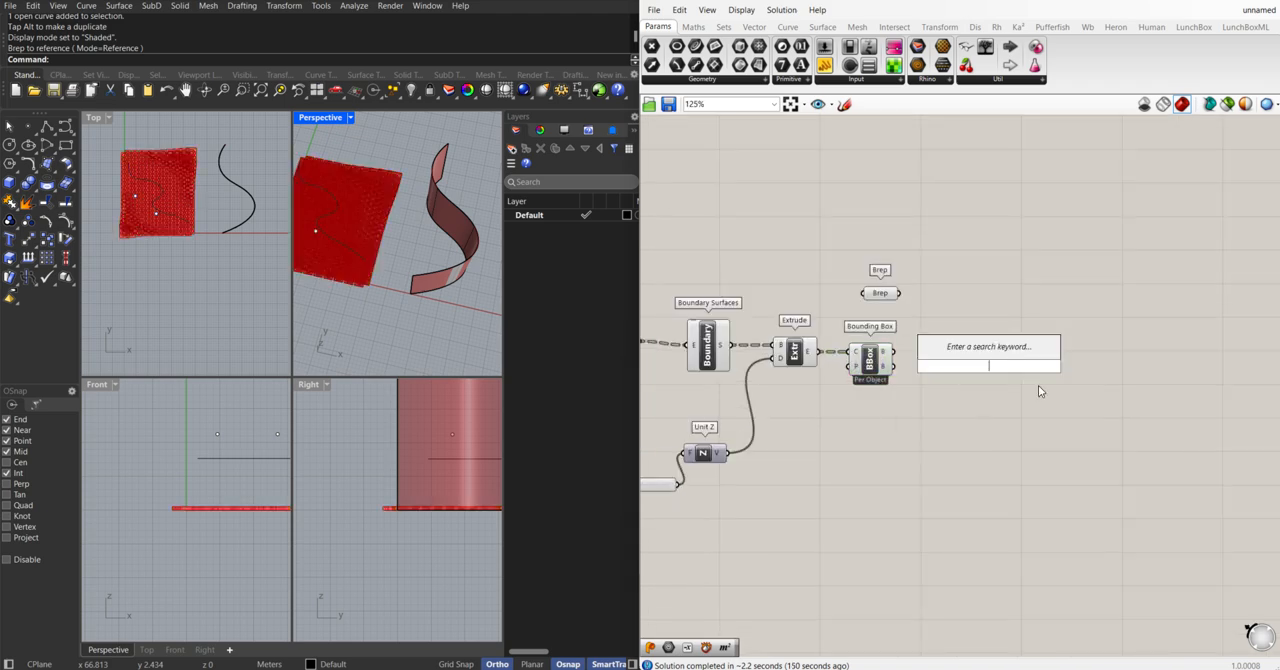
pyautogui.write('surfa')
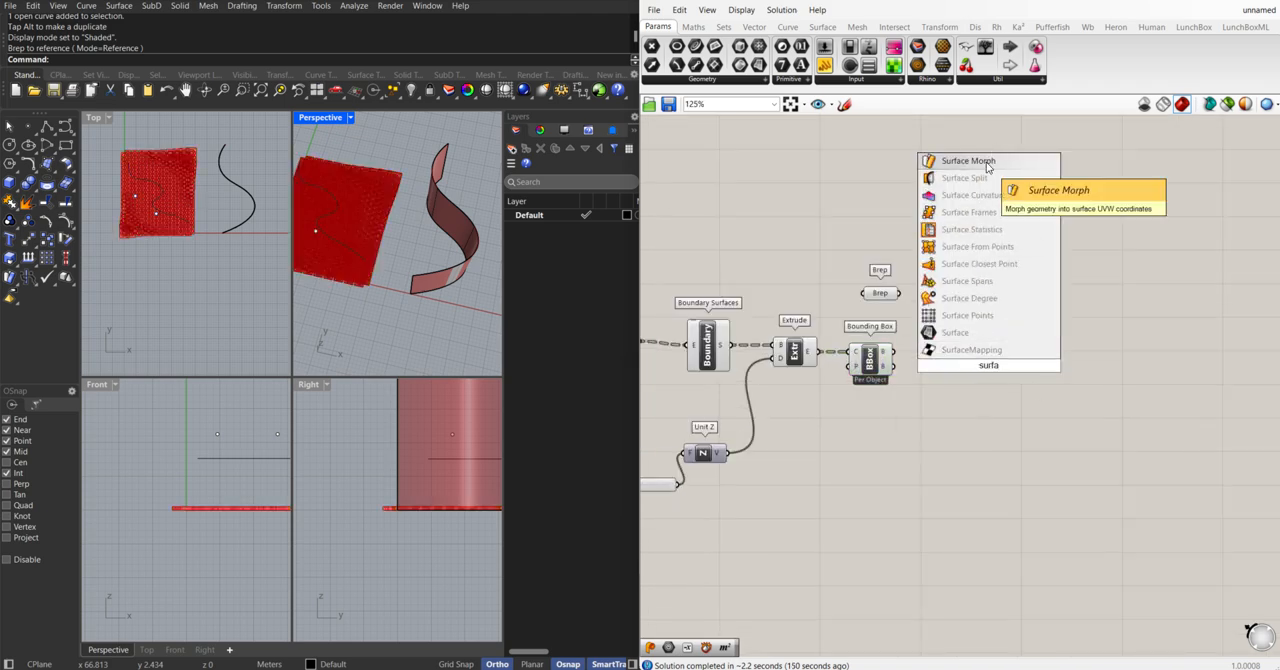
pyautogui.click(987, 167)
pyautogui.scroll(2, 978, 372)
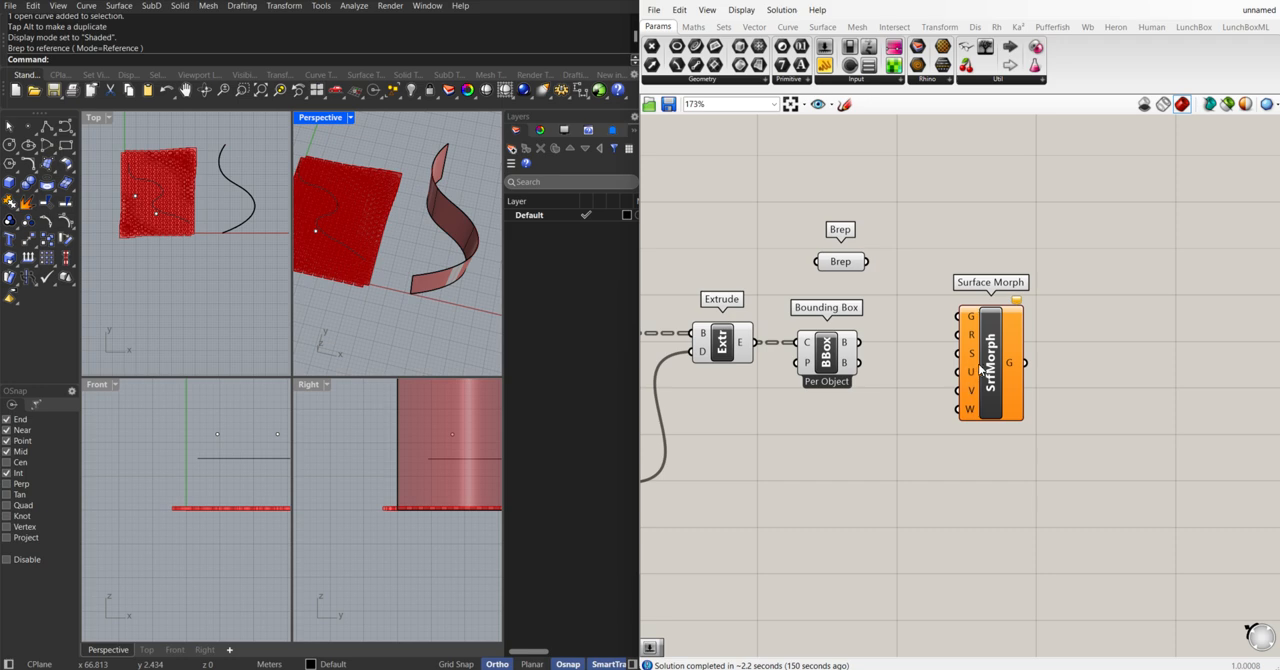
pyautogui.moveTo(980, 368); pyautogui.dragTo(991, 347)
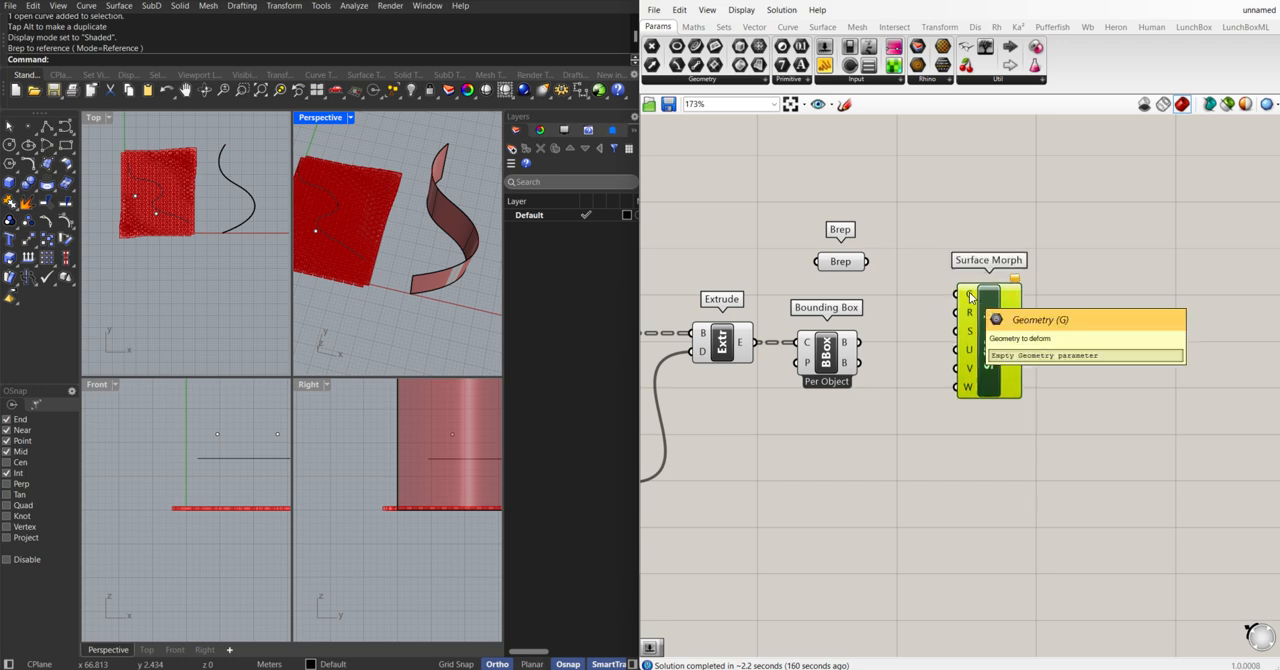
# Wire the Extrude output, the Bounding Box's box output and the Brep into Surface Morph's G, R and S inputs
pyautogui.moveTo(848, 265); pyautogui.dragTo(836, 262)
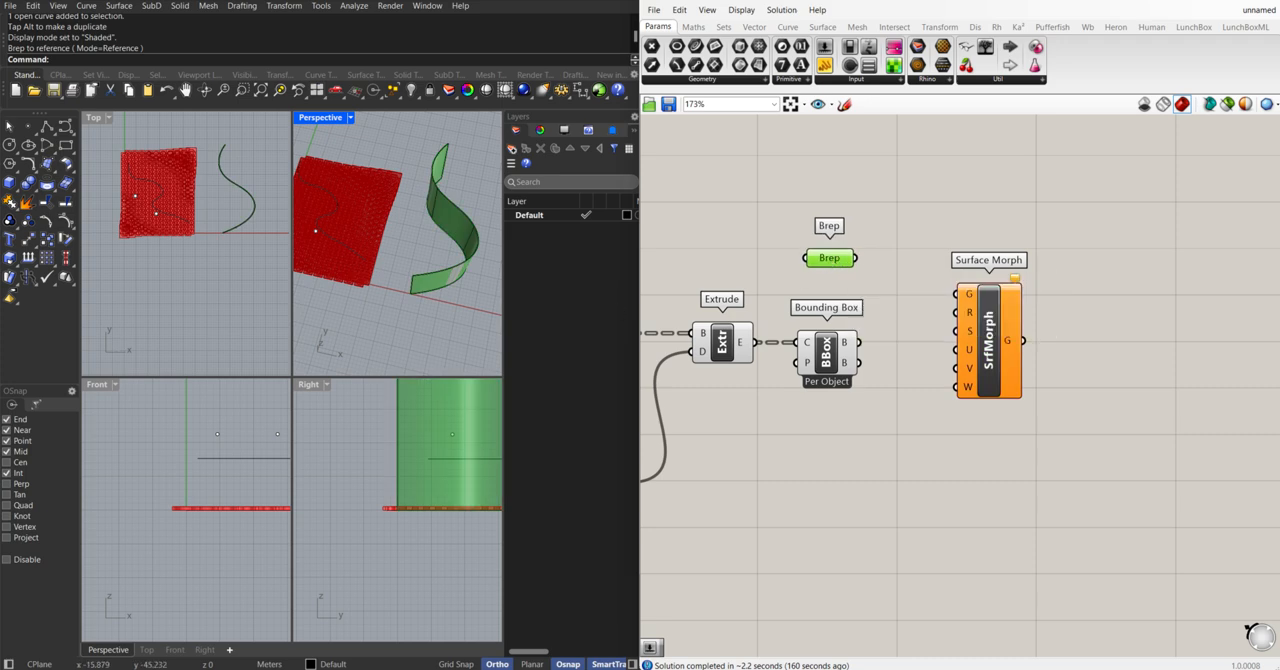
pyautogui.click(722, 342)
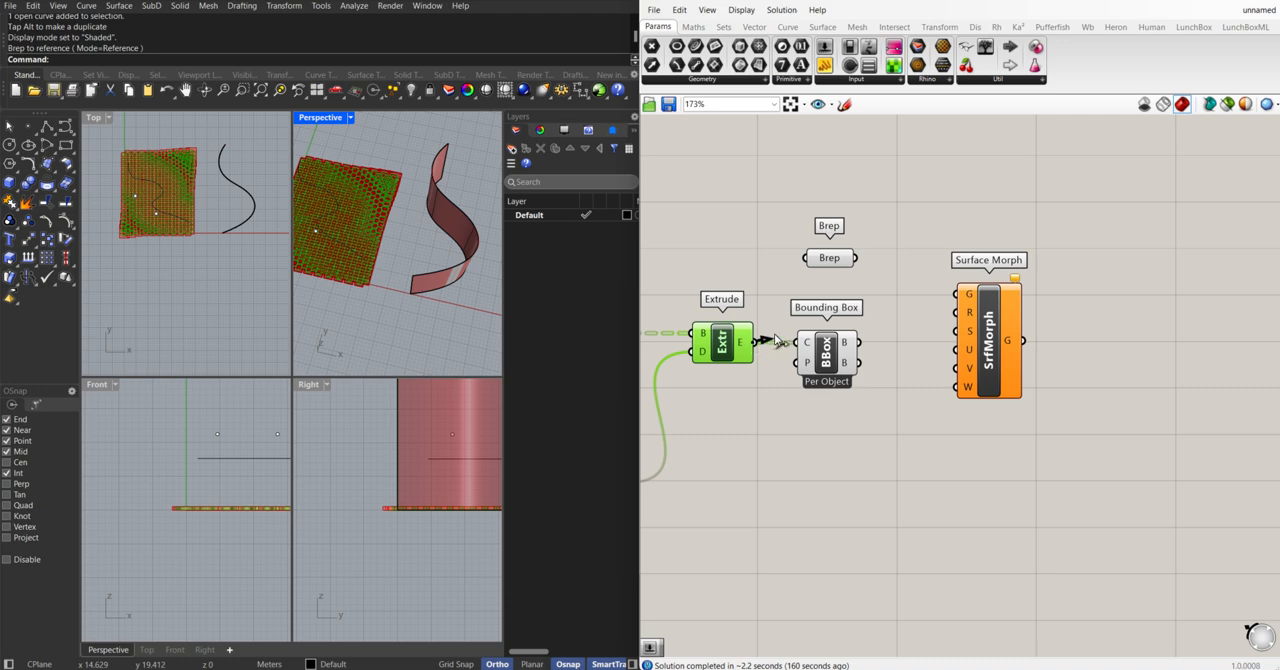
pyautogui.moveTo(776, 340); pyautogui.dragTo(967, 298)
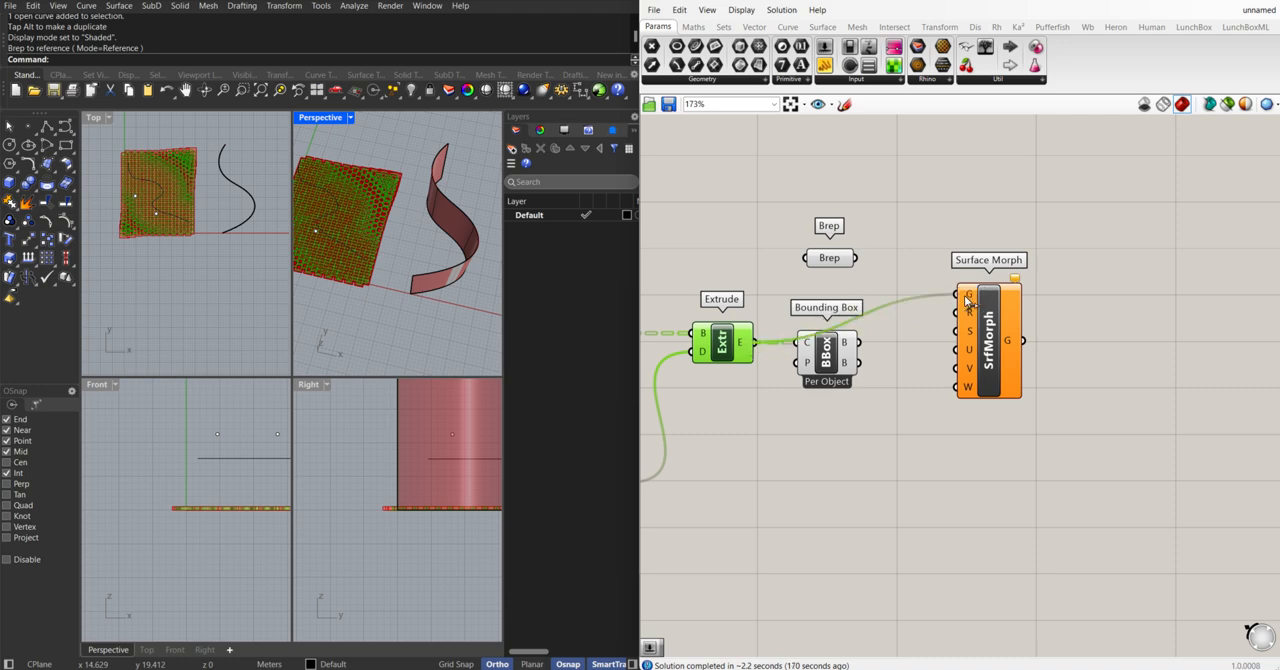
pyautogui.moveTo(972, 314); pyautogui.dragTo(1010, 316)
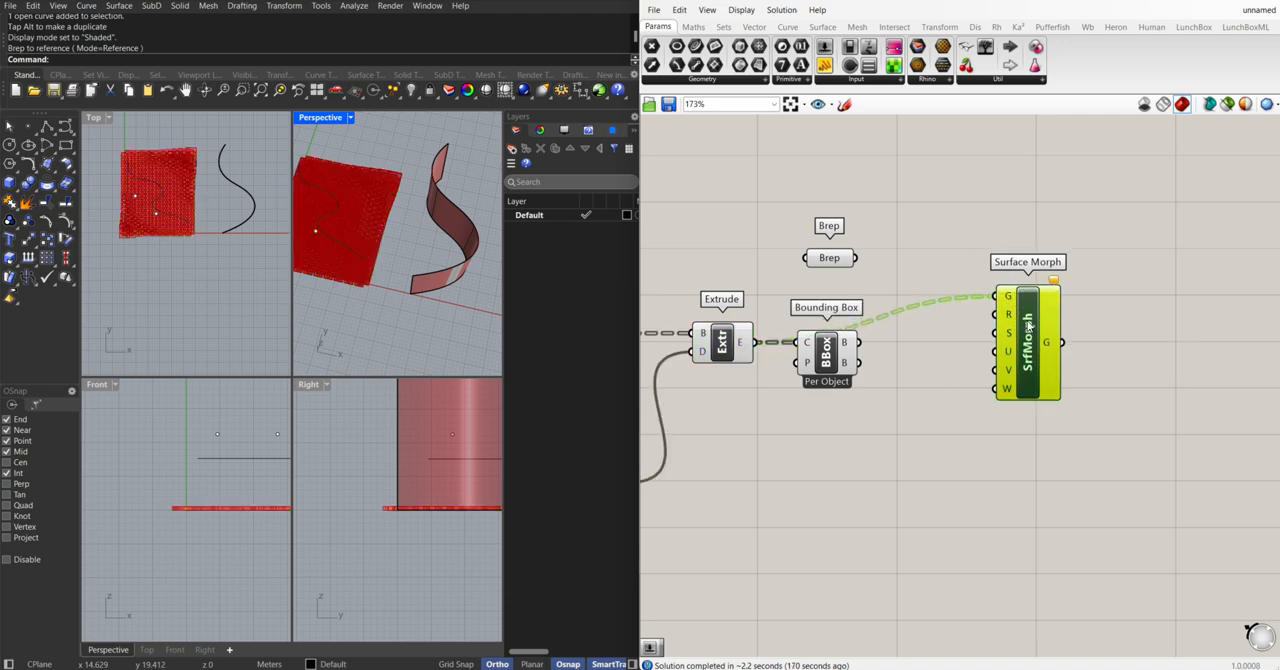
pyautogui.click(826, 360)
pyautogui.moveTo(858, 342); pyautogui.dragTo(1007, 330)
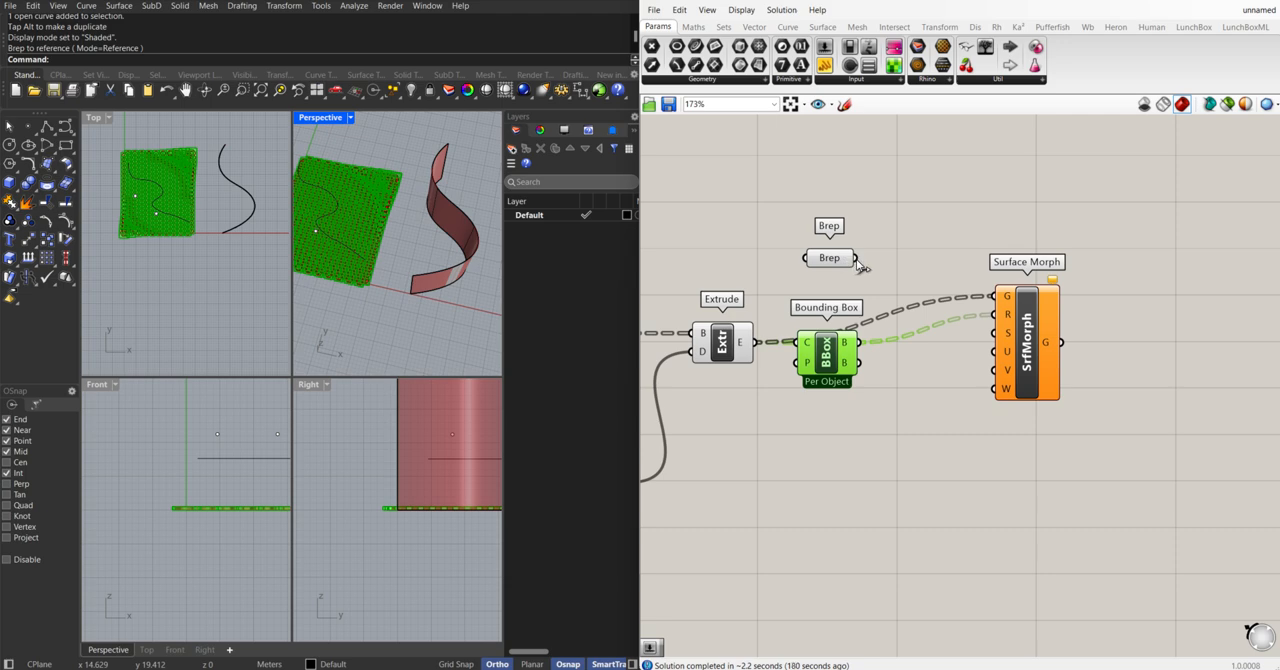
pyautogui.moveTo(857, 259); pyautogui.dragTo(994, 332)
pyautogui.click(839, 258)
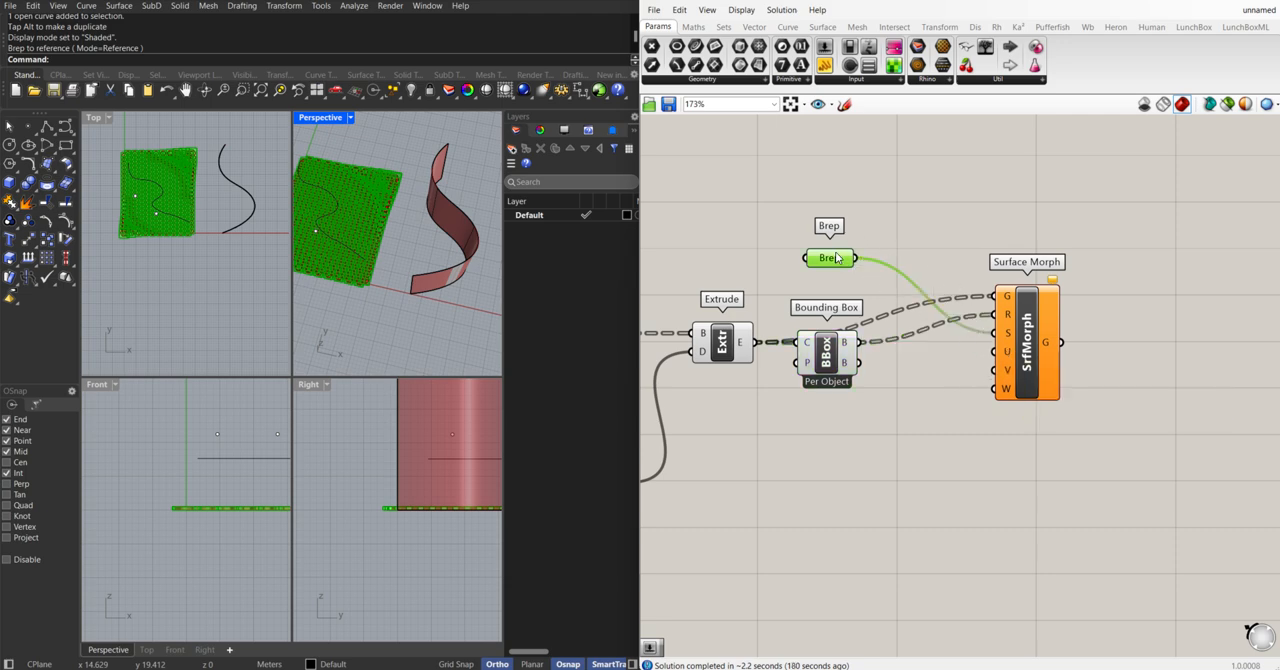
pyautogui.click(903, 246)
pyautogui.doubleClick(949, 241)
pyautogui.write('constru')
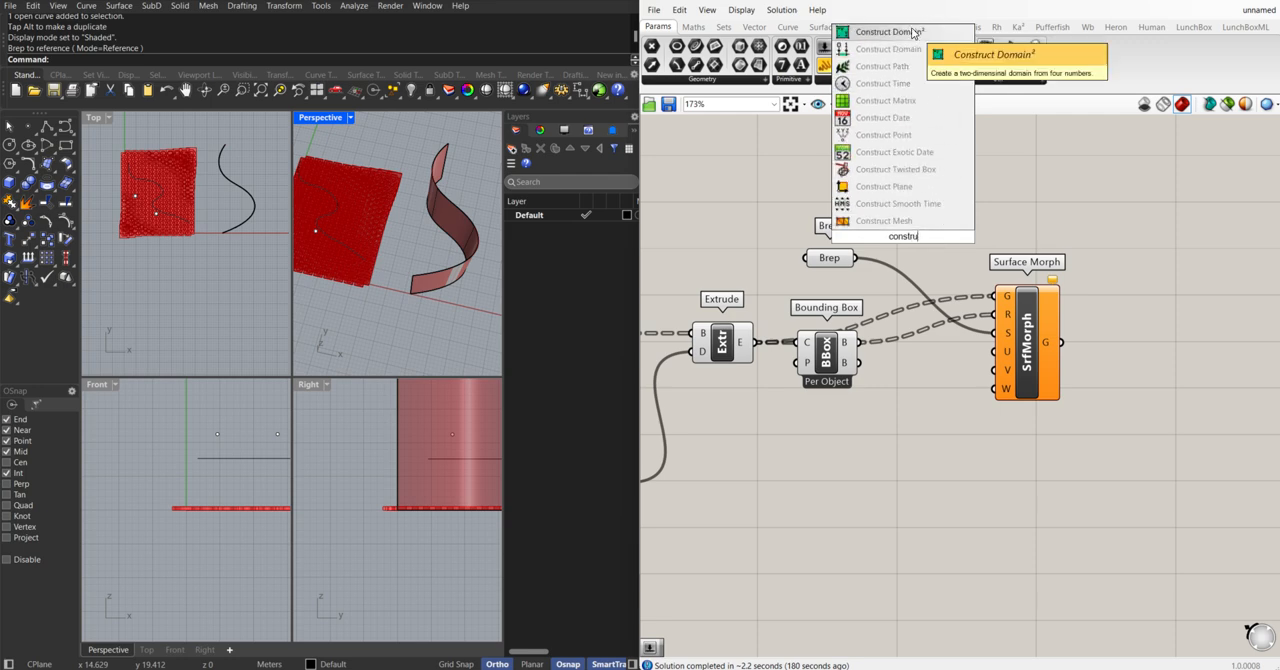
pyautogui.click(913, 33)
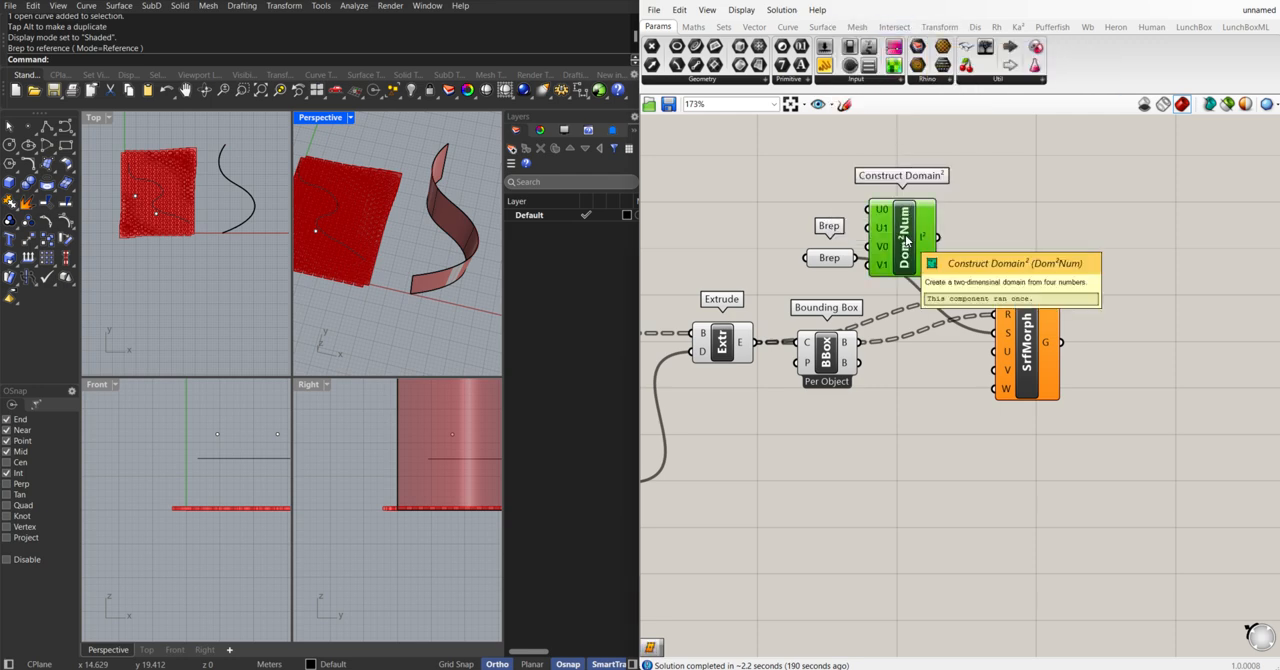
pyautogui.press('Delete')
# Add a Deconstruct Domain² component fed by the Brep and wire its U and V outputs to Surface Morph's U and V inputs
pyautogui.doubleClick(938, 252)
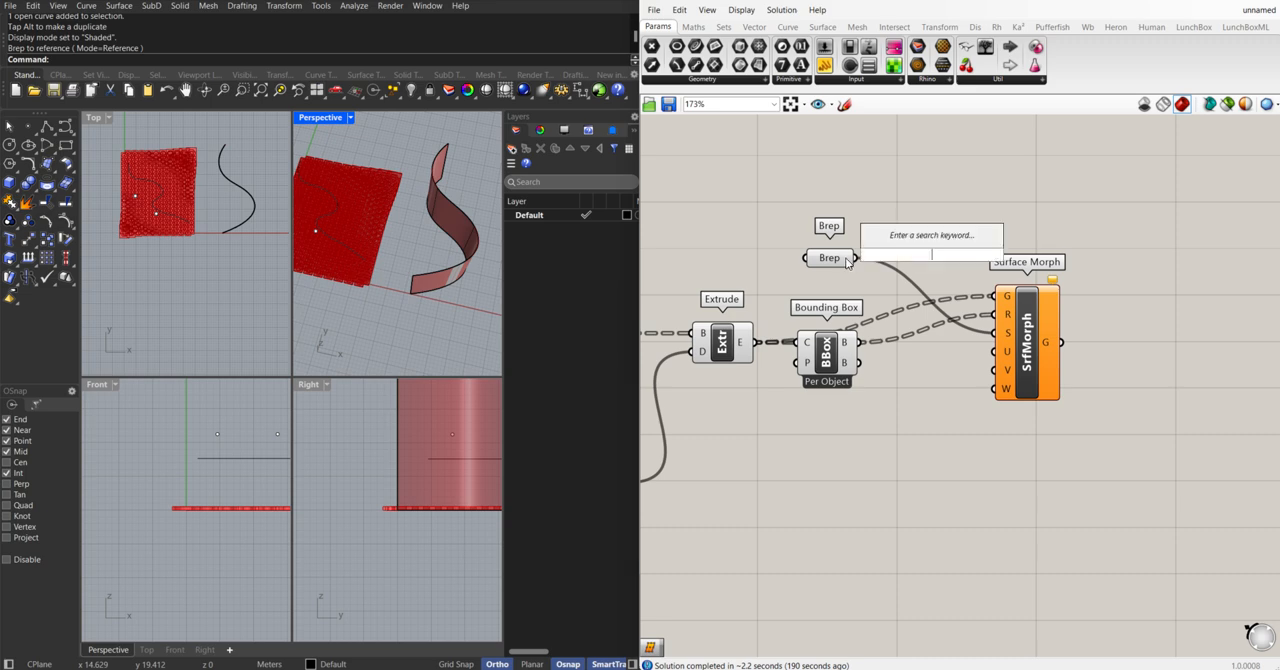
pyautogui.write('decons')
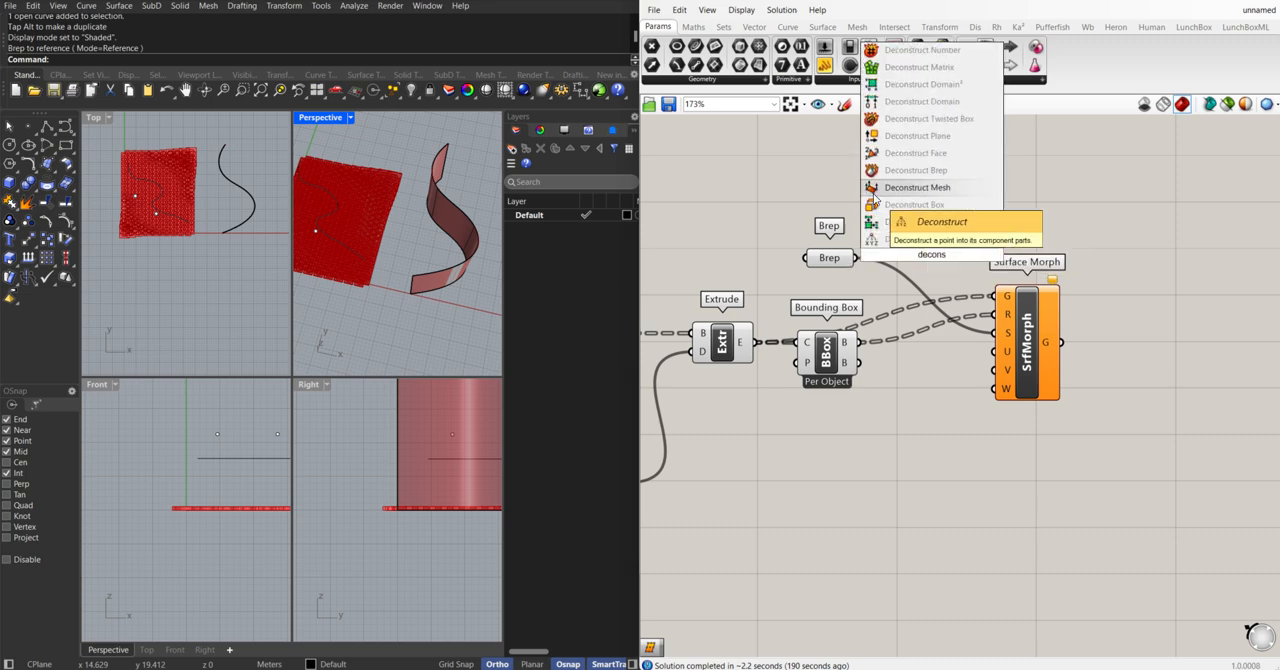
pyautogui.click(897, 224)
pyautogui.click(815, 237)
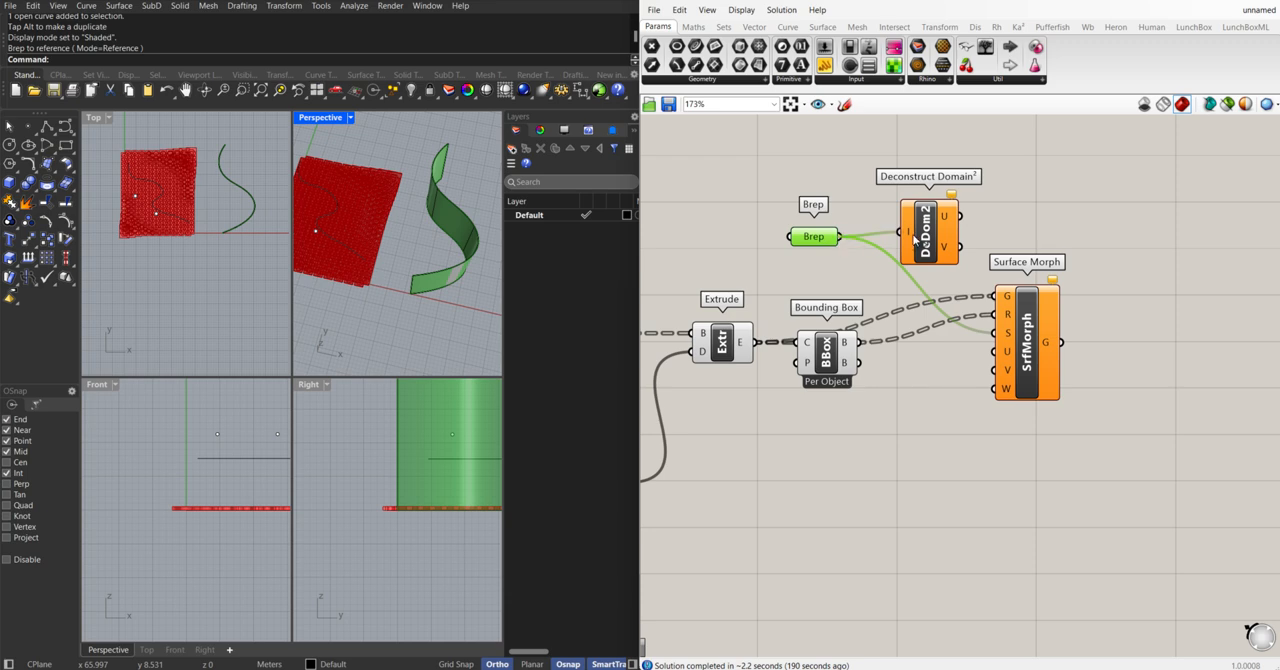
pyautogui.moveTo(925, 238); pyautogui.dragTo(895, 247)
pyautogui.moveTo(918, 228)
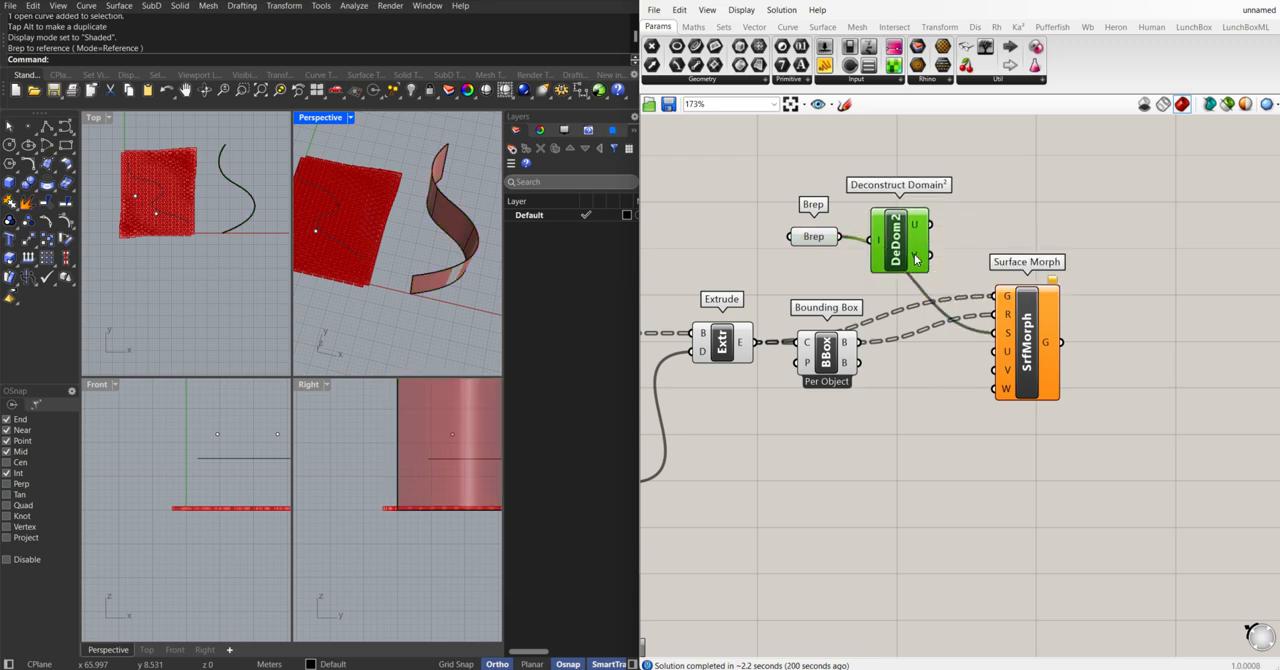
pyautogui.moveTo(930, 224); pyautogui.dragTo(994, 351)
pyautogui.moveTo(933, 257); pyautogui.dragTo(995, 369)
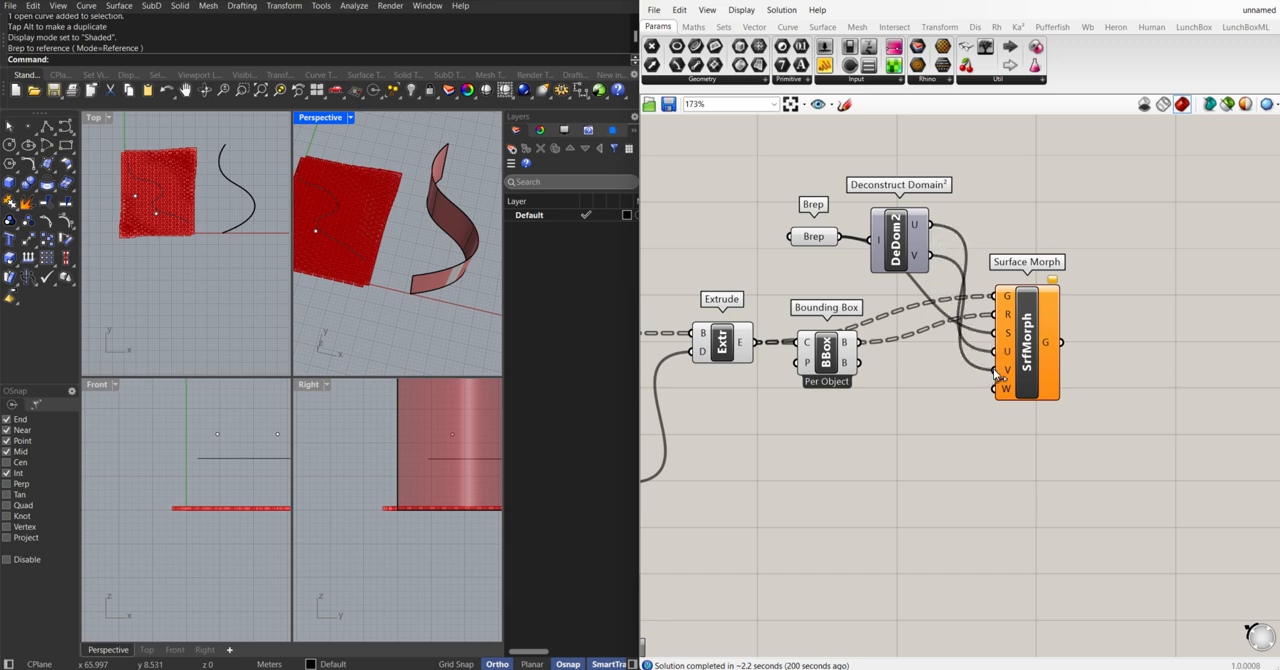
# Connect the Factor slider to Surface Morph's W domain input
pyautogui.scroll(3, 1007, 433)
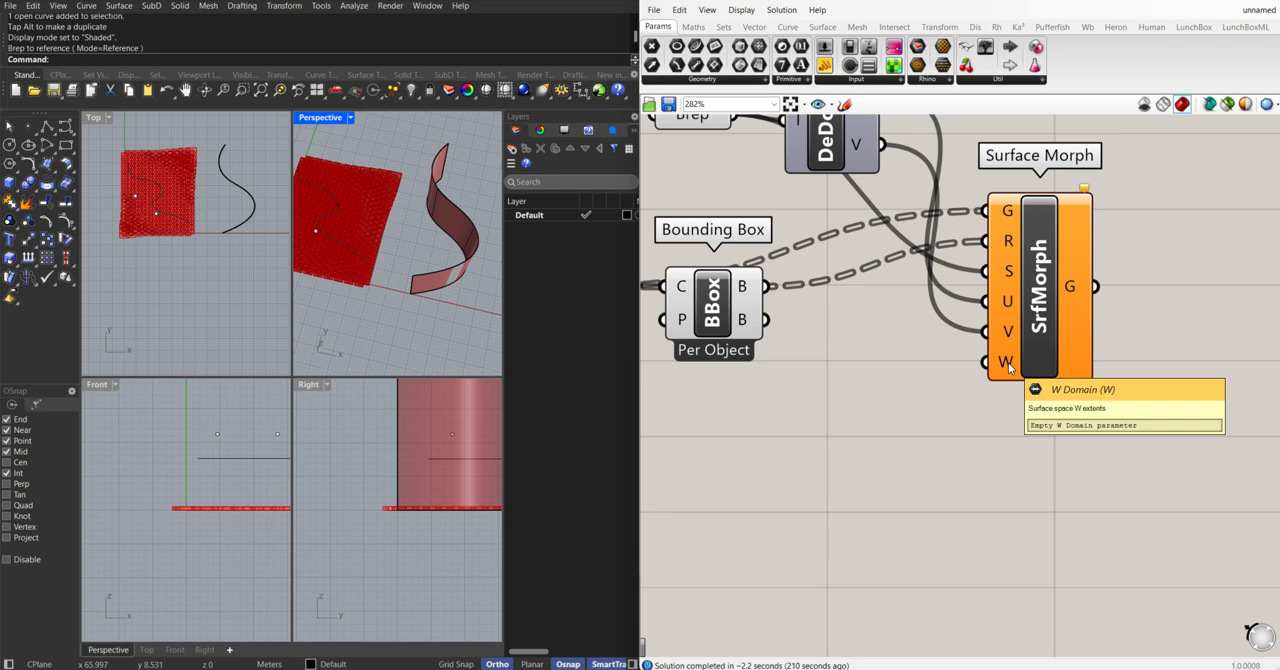
pyautogui.scroll(-3, 1008, 367)
pyautogui.moveTo(916, 223); pyautogui.dragTo(926, 245)
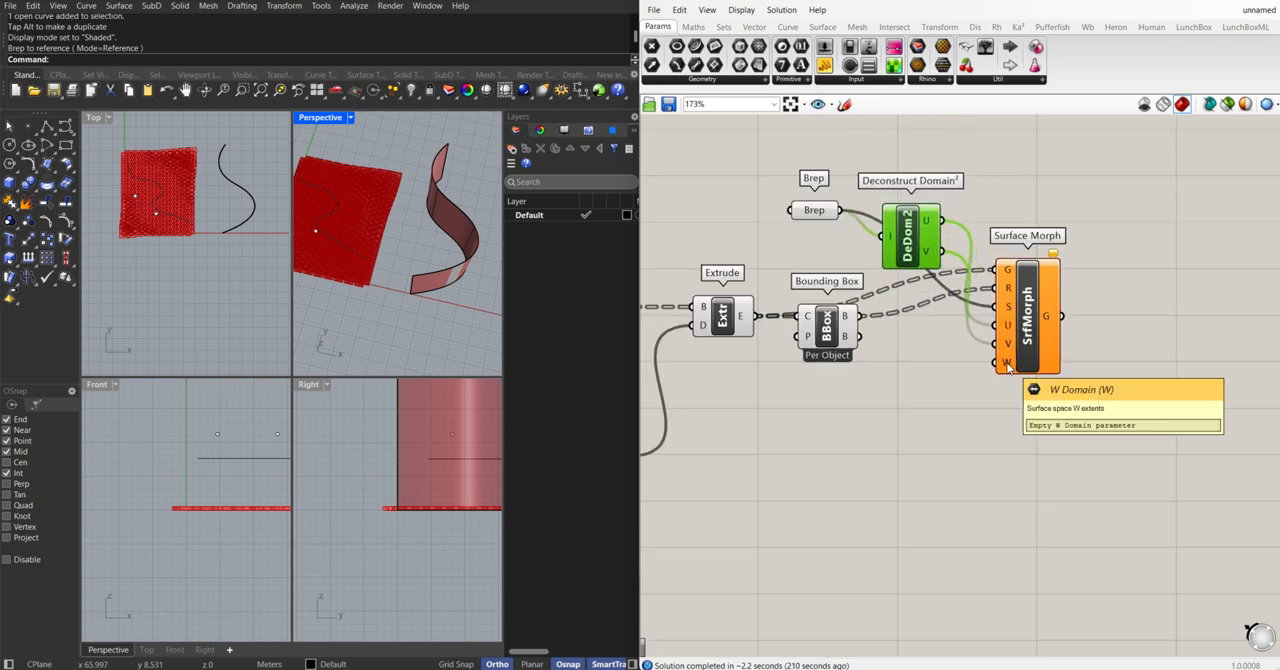
pyautogui.moveTo(855, 395); pyautogui.dragTo(945, 382, button='right')
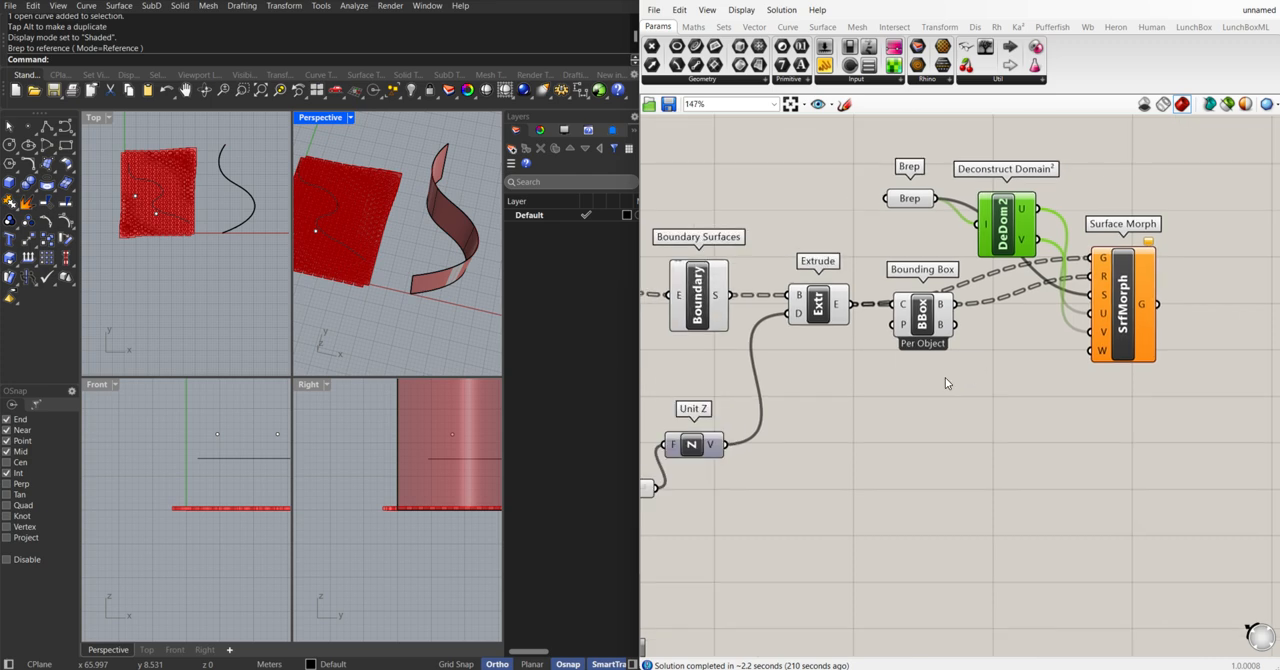
pyautogui.scroll(-2, 897, 400)
pyautogui.moveTo(741, 462); pyautogui.dragTo(1052, 372)
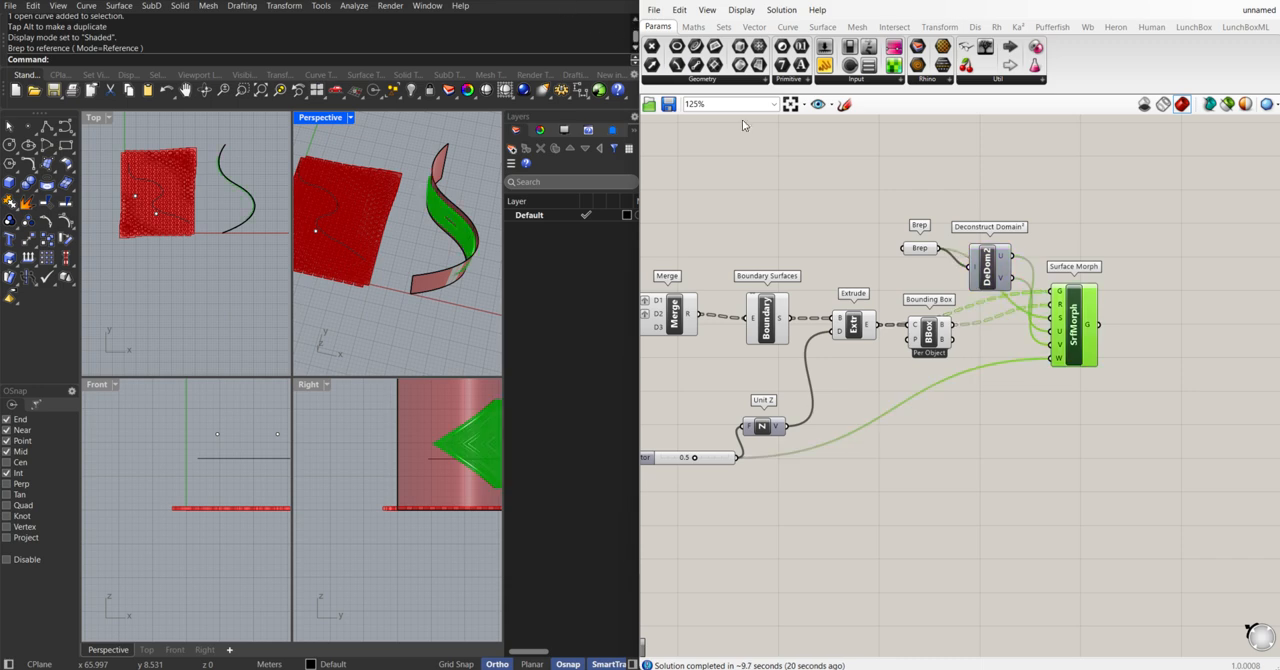
# Maximize the Perspective view and examine the morphed hexagon geometry on the curved wall
pyautogui.scroll(1, 1051, 375)
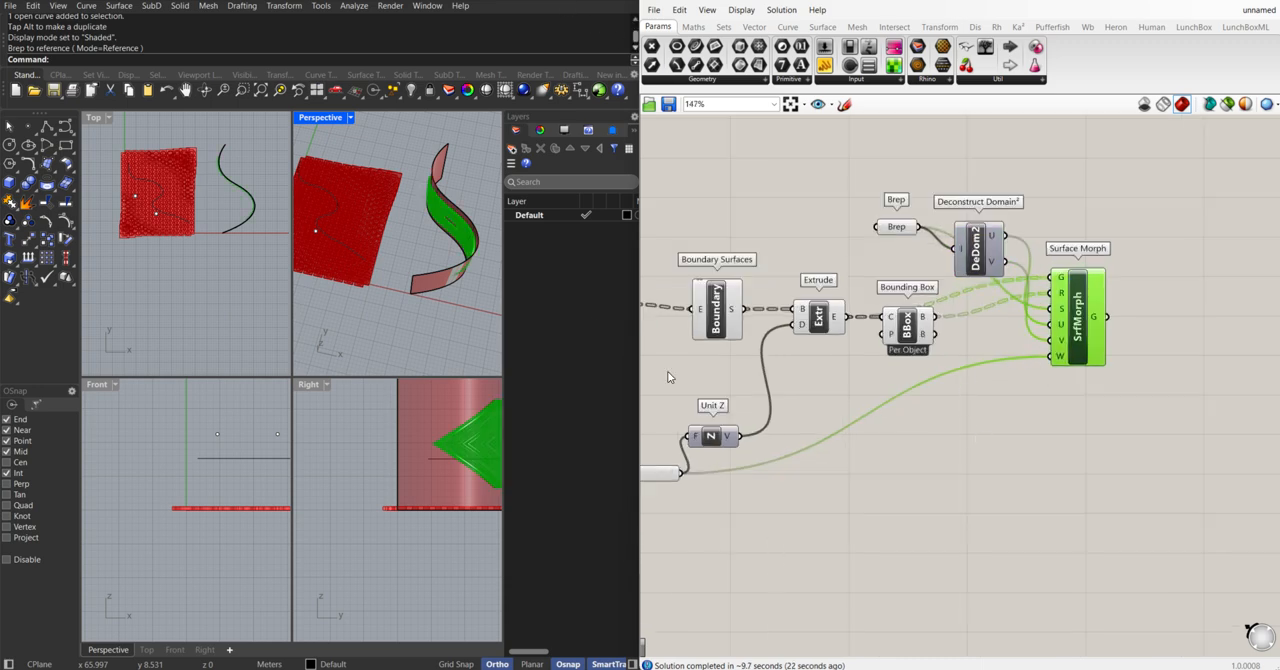
pyautogui.moveTo(479, 273); pyautogui.dragTo(372, 232, button='right')
pyautogui.scroll(4, 385, 222)
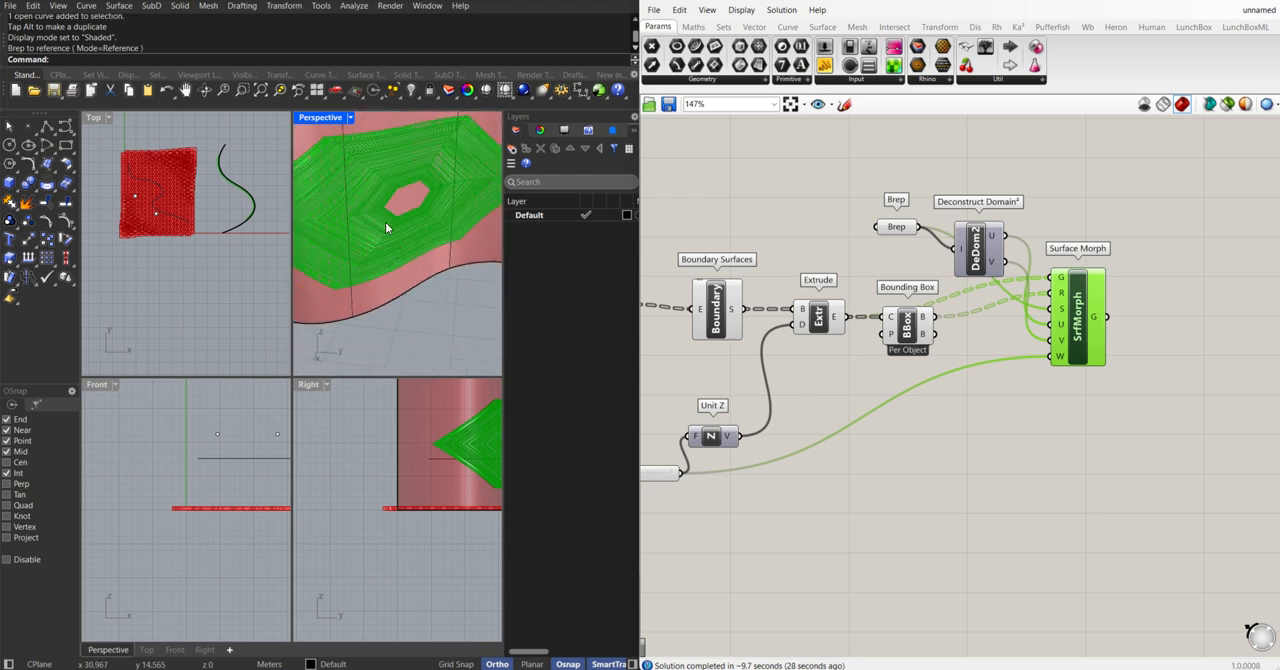
pyautogui.doubleClick(321, 117)
pyautogui.moveTo(300, 218); pyautogui.dragTo(345, 281, button='right')
pyautogui.moveTo(228, 208); pyautogui.dragTo(332, 265, button='right')
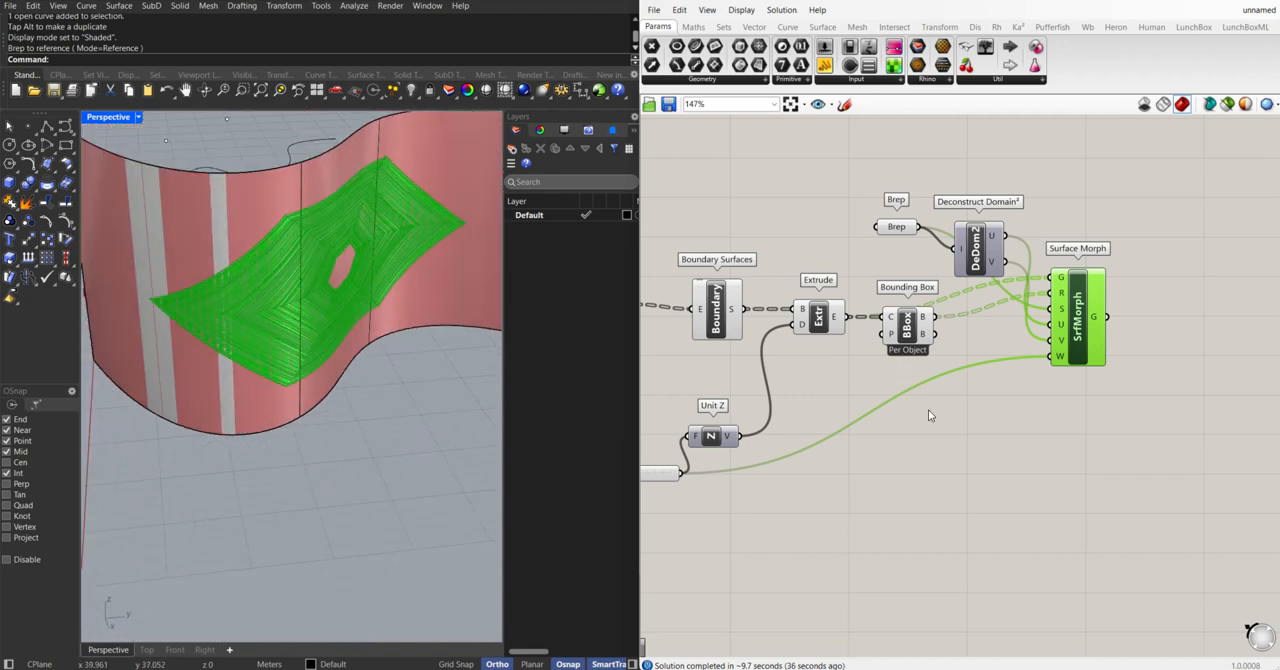
# Lock the solver while switching the Bounding Box component from Per Object to Union Box, and unlock it again
pyautogui.middleClick(899, 387)
pyautogui.click(901, 421)
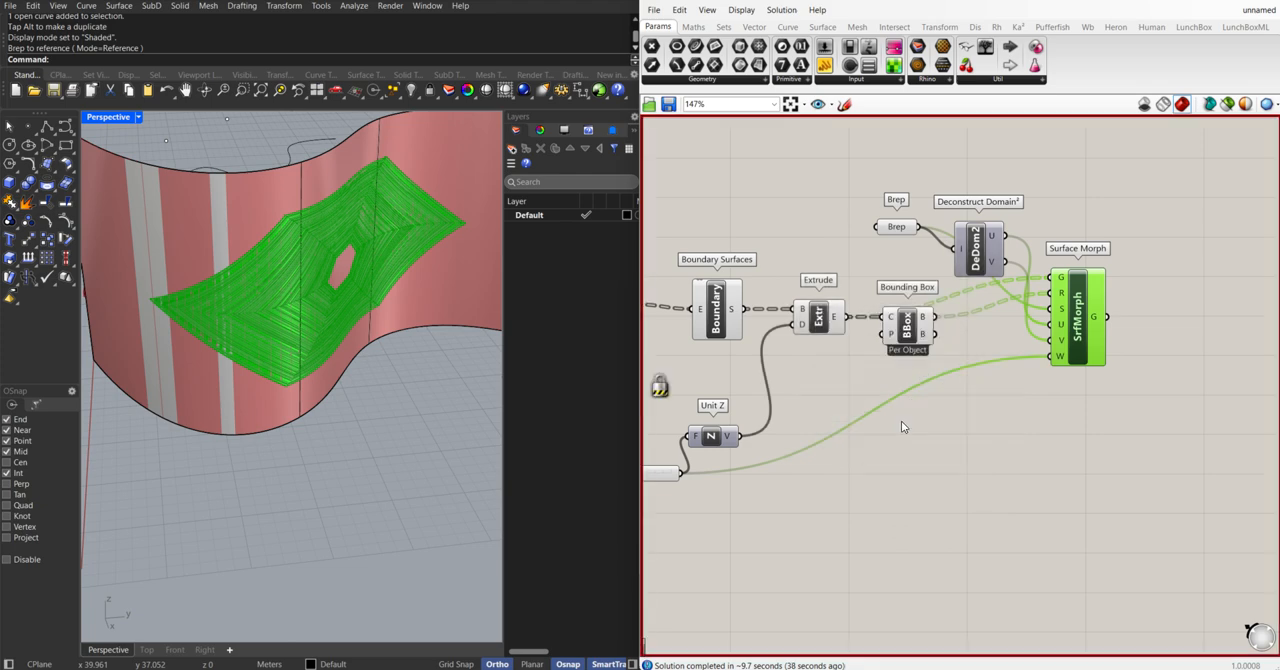
pyautogui.scroll(2, 907, 318)
pyautogui.rightClick(908, 330)
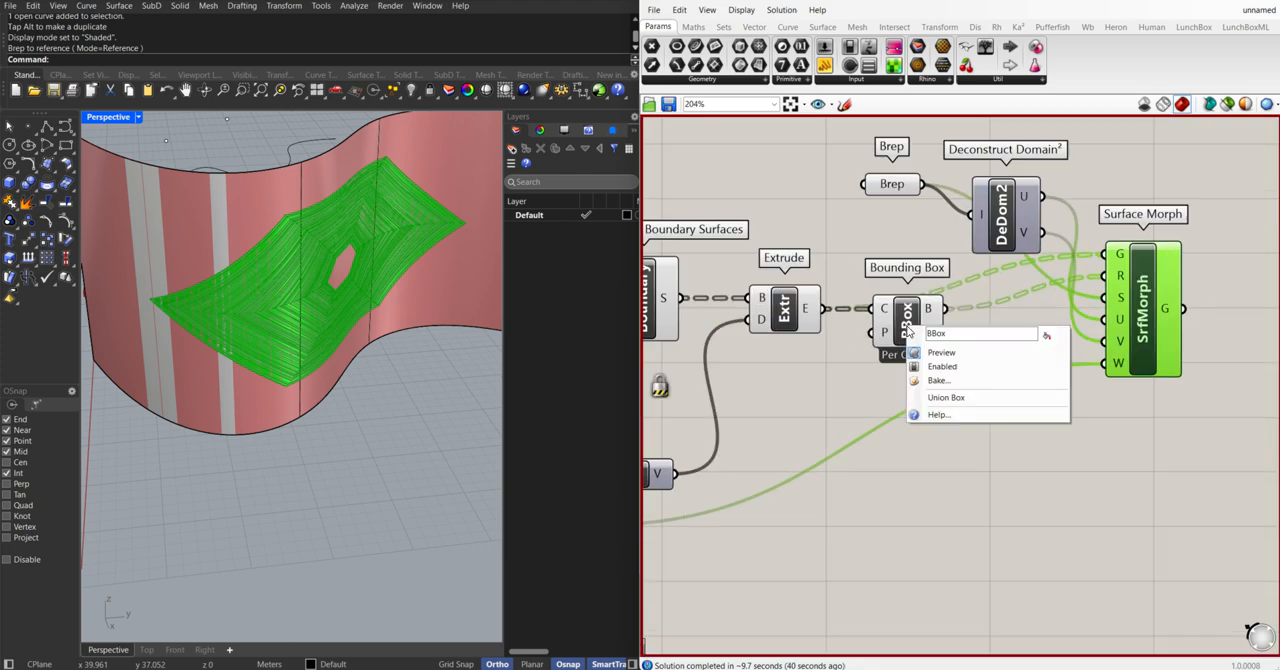
pyautogui.click(866, 389)
pyautogui.click(909, 320)
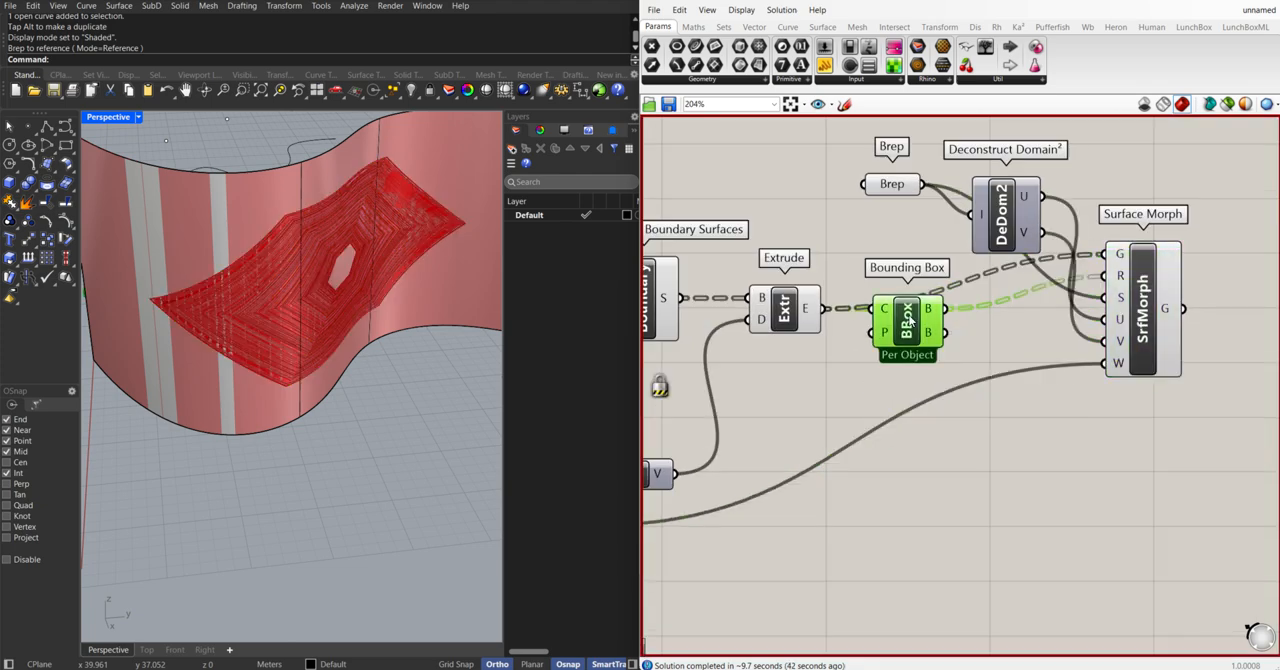
pyautogui.rightClick(909, 336)
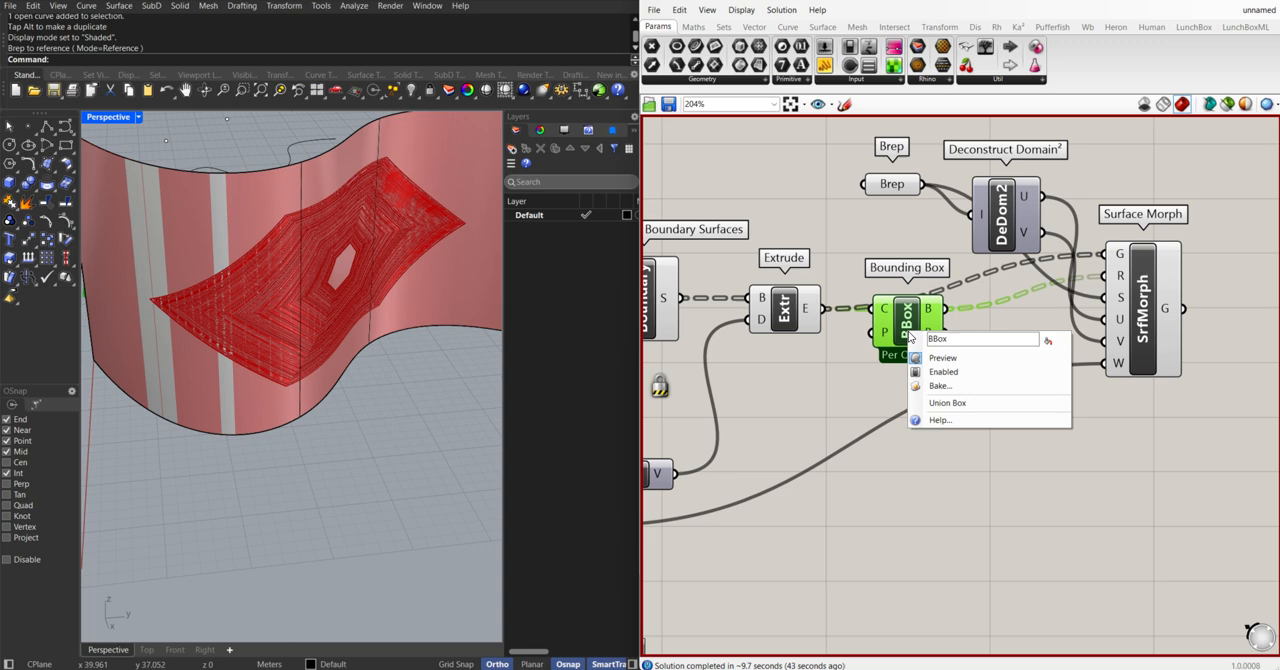
pyautogui.click(946, 402)
pyautogui.rightClick(852, 385)
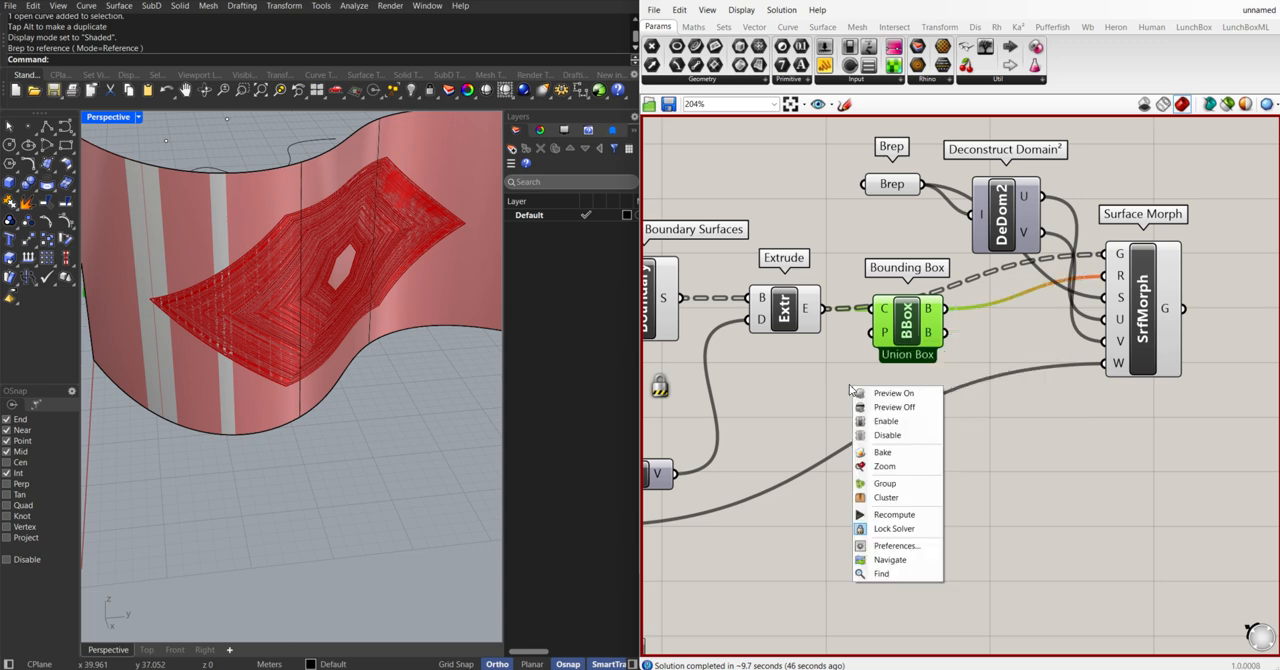
pyautogui.click(905, 529)
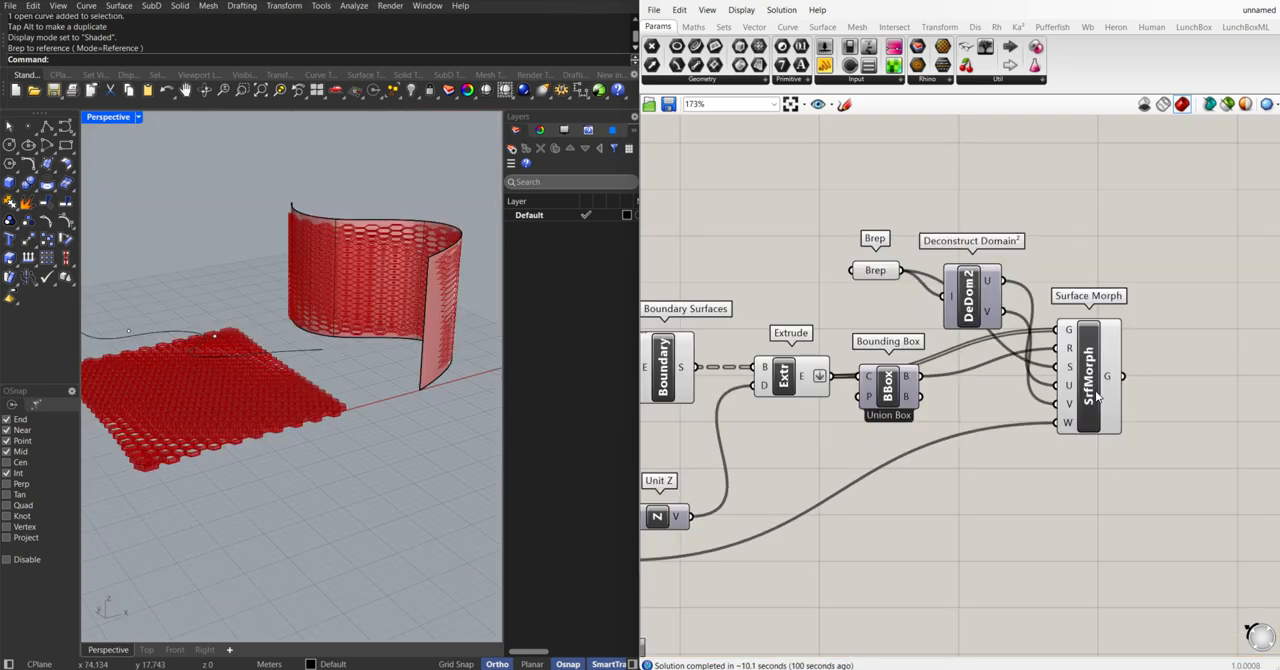
# Examine Surface Morph, the flattened Extrude output and the hexagon panel morphed along the curved wall
pyautogui.click(1095, 398)
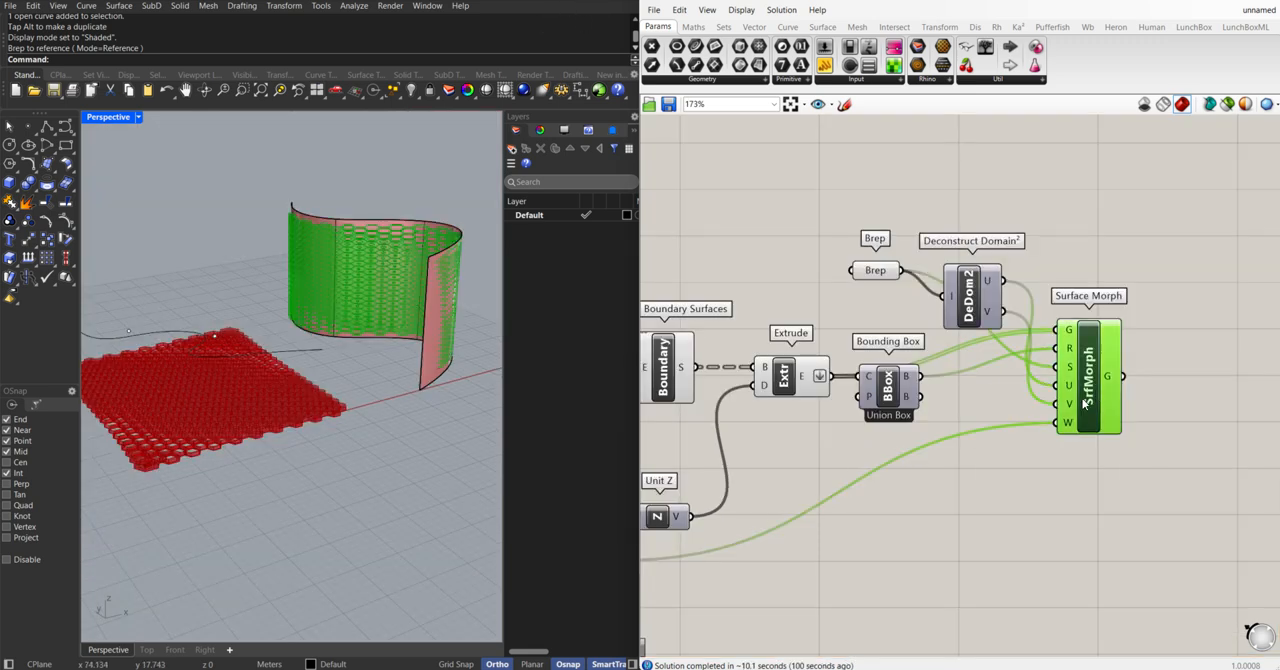
pyautogui.scroll(2, 1016, 423)
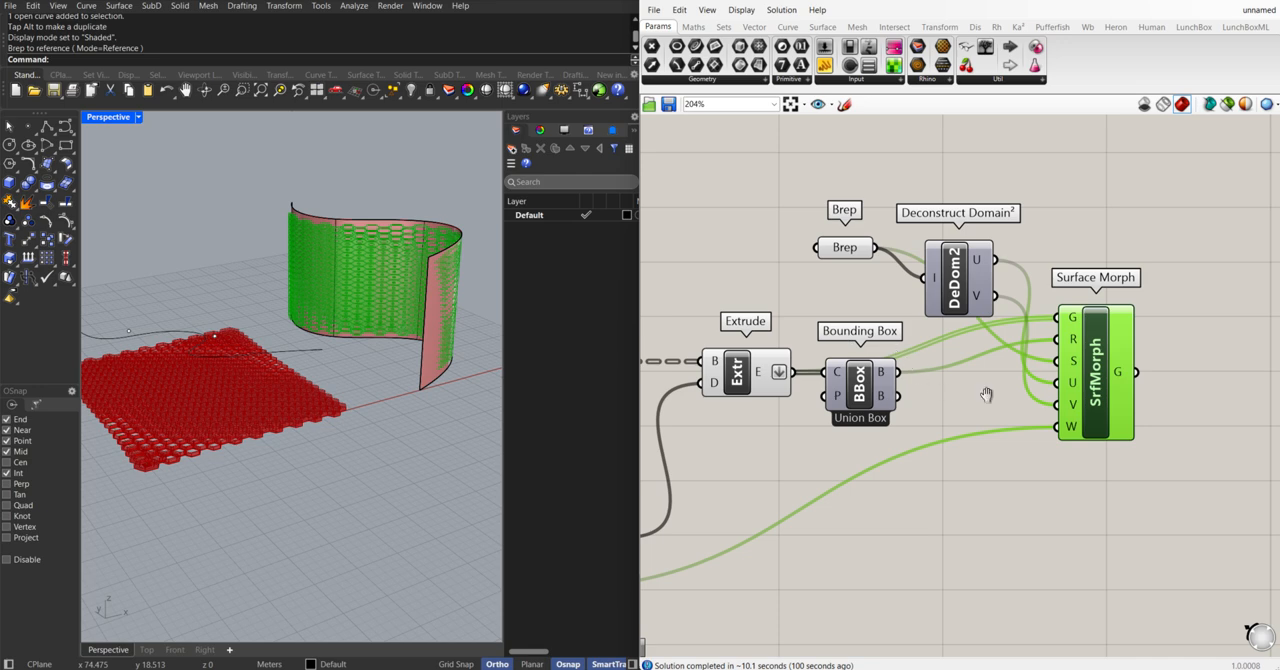
pyautogui.moveTo(986, 394); pyautogui.dragTo(986, 405, button='right')
pyautogui.moveTo(791, 394); pyautogui.dragTo(838, 394, button='right')
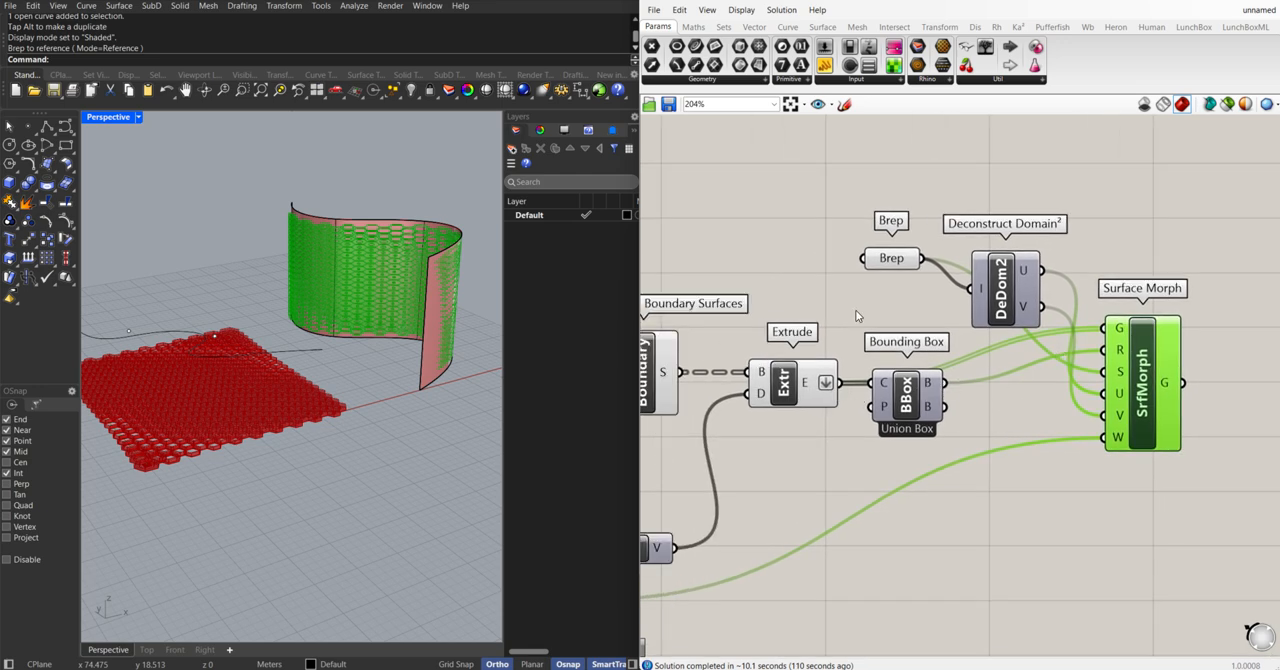
pyautogui.click(856, 316)
pyautogui.click(1142, 367)
pyautogui.scroll(3, 828, 409)
pyautogui.moveTo(800, 381)
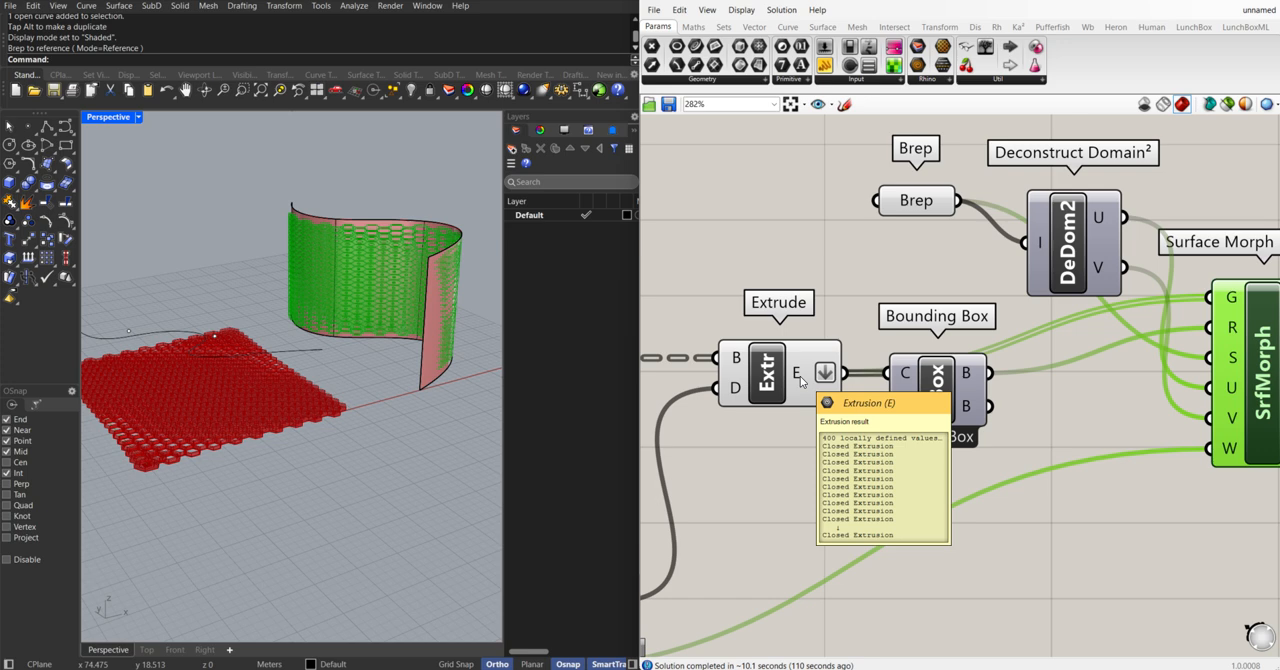
pyautogui.moveTo(933, 381)
pyautogui.mouseDown()
pyautogui.moveTo(937, 405)
pyautogui.moveTo(940, 378)
pyautogui.mouseUp()
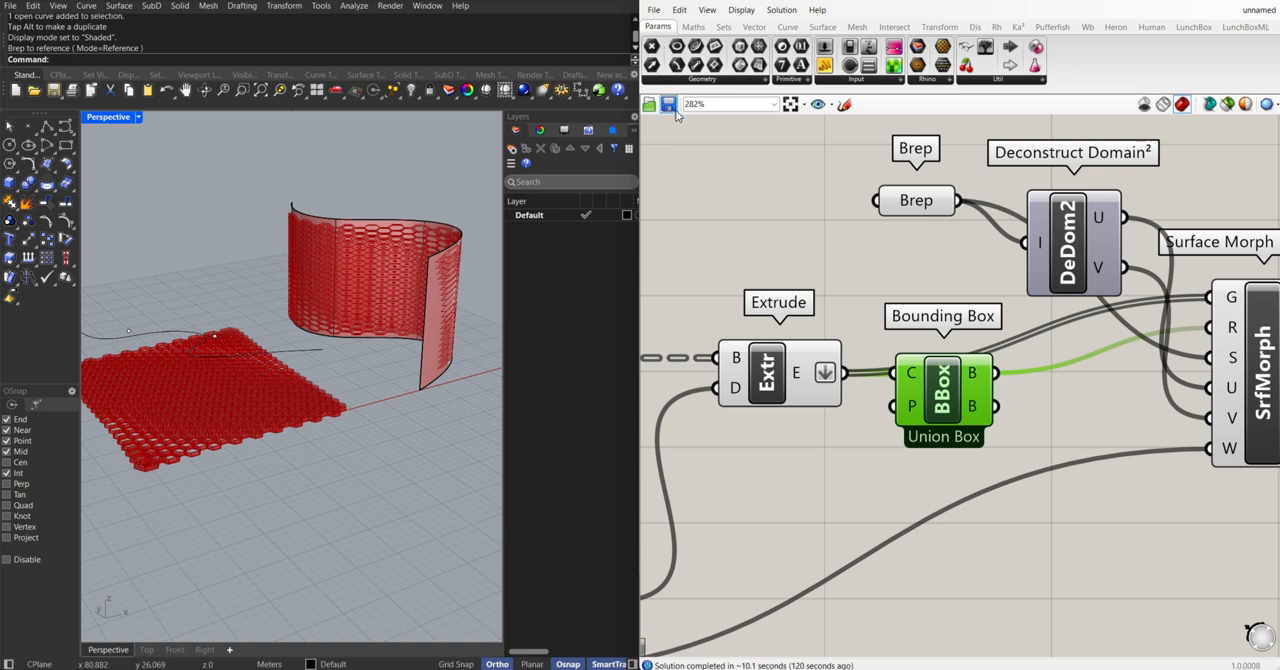
pyautogui.scroll(-5, 1000, 368)
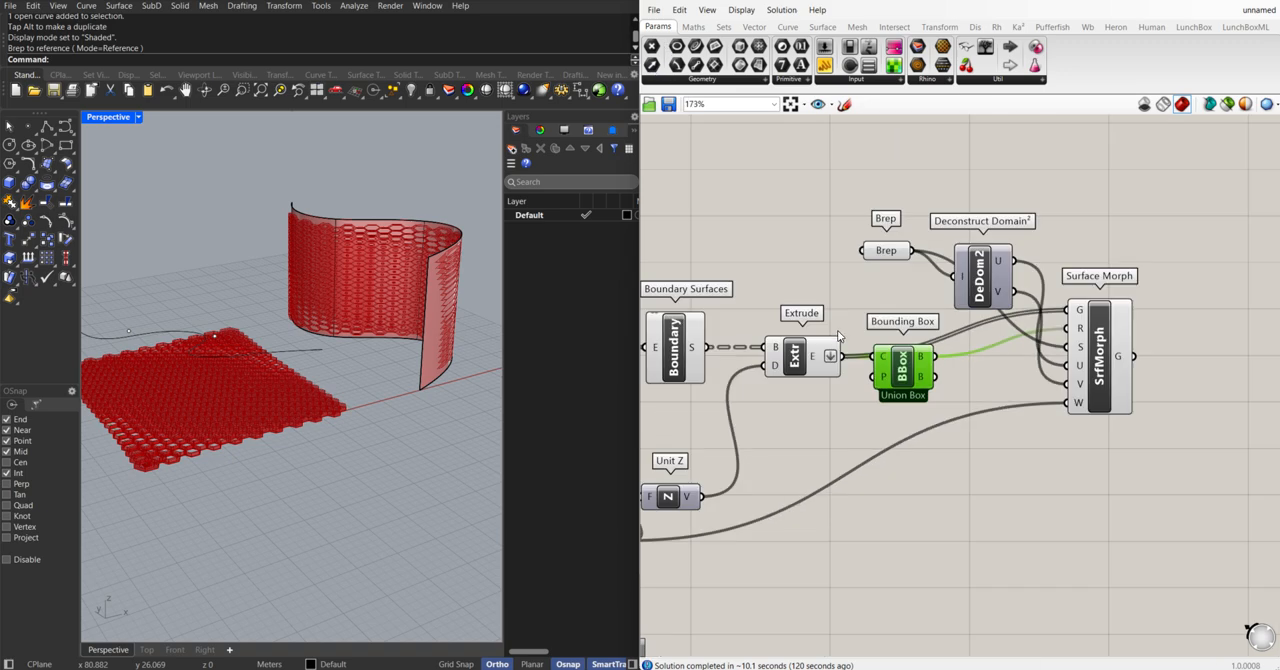
pyautogui.moveTo(440, 262); pyautogui.dragTo(350, 281, button='right')
pyautogui.moveTo(409, 315); pyautogui.dragTo(441, 325, button='right')
pyautogui.moveTo(291, 318); pyautogui.dragTo(430, 285, button='right')
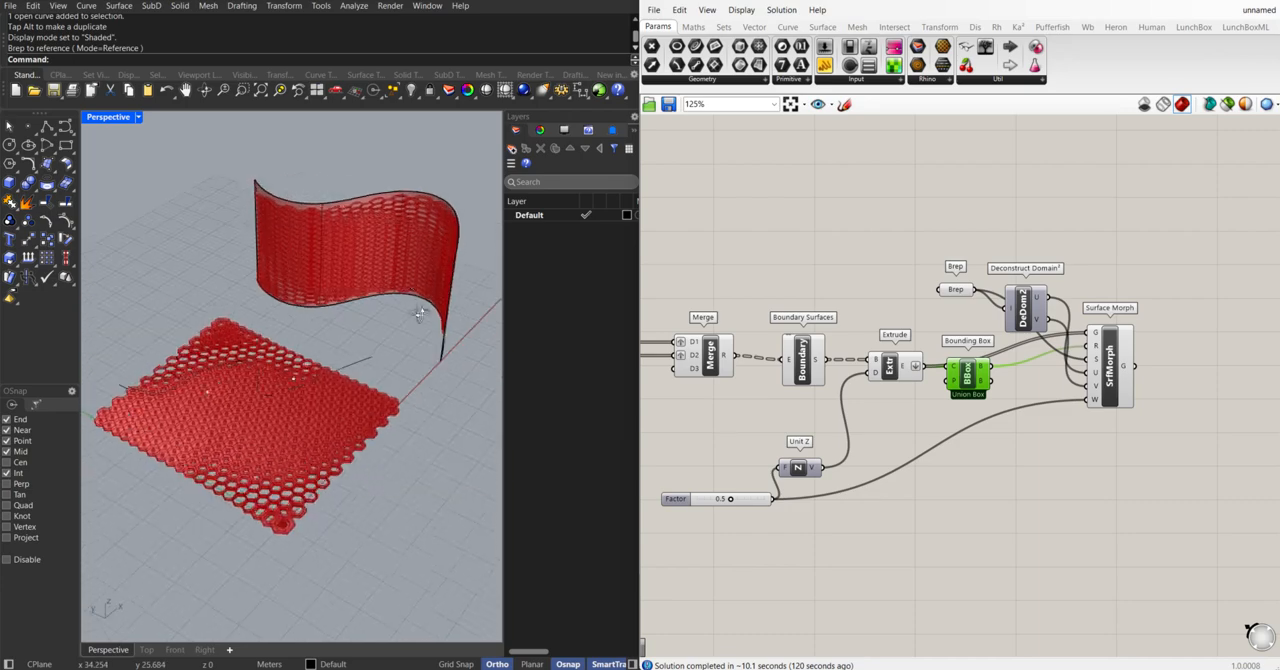
pyautogui.scroll(5, 336, 218)
pyautogui.moveTo(336, 218); pyautogui.dragTo(335, 196, button='right')
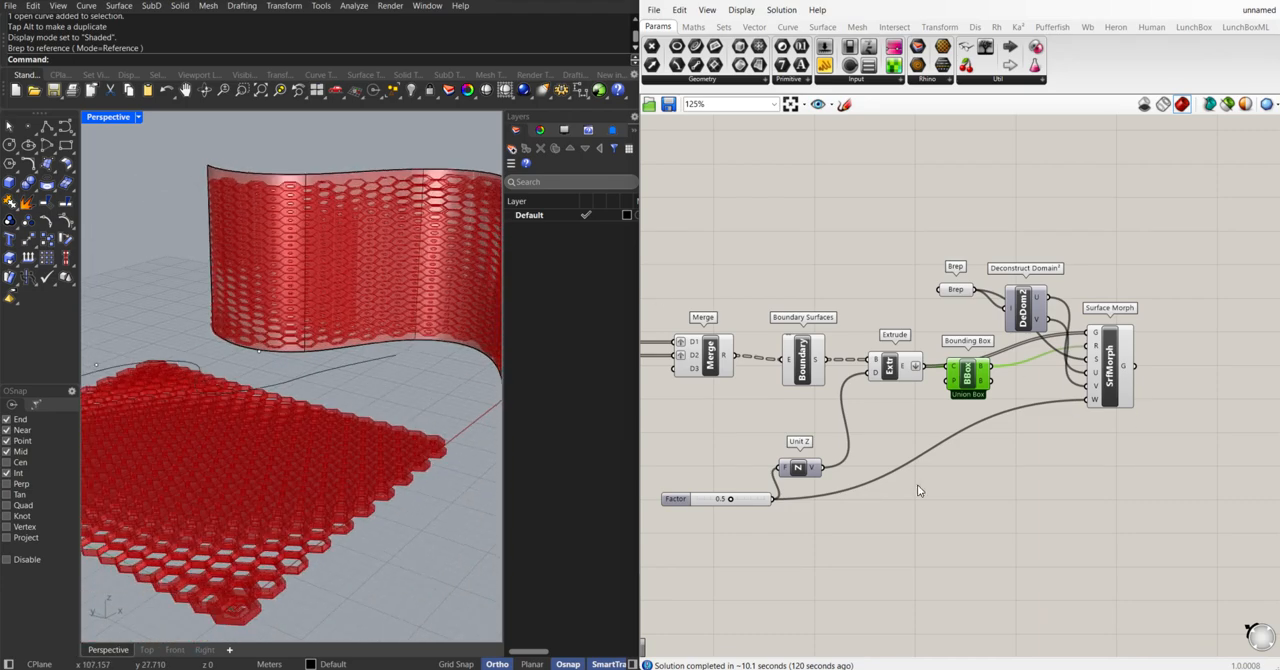
# Turn off the preview of the components feeding Surface Morph and hide the curved wall extrusion in Rhino
pyautogui.moveTo(917, 485); pyautogui.dragTo(966, 473, button='right')
pyautogui.scroll(-4, 966, 475)
pyautogui.moveTo(1038, 517); pyautogui.dragTo(798, 350)
pyautogui.middleClick(883, 360)
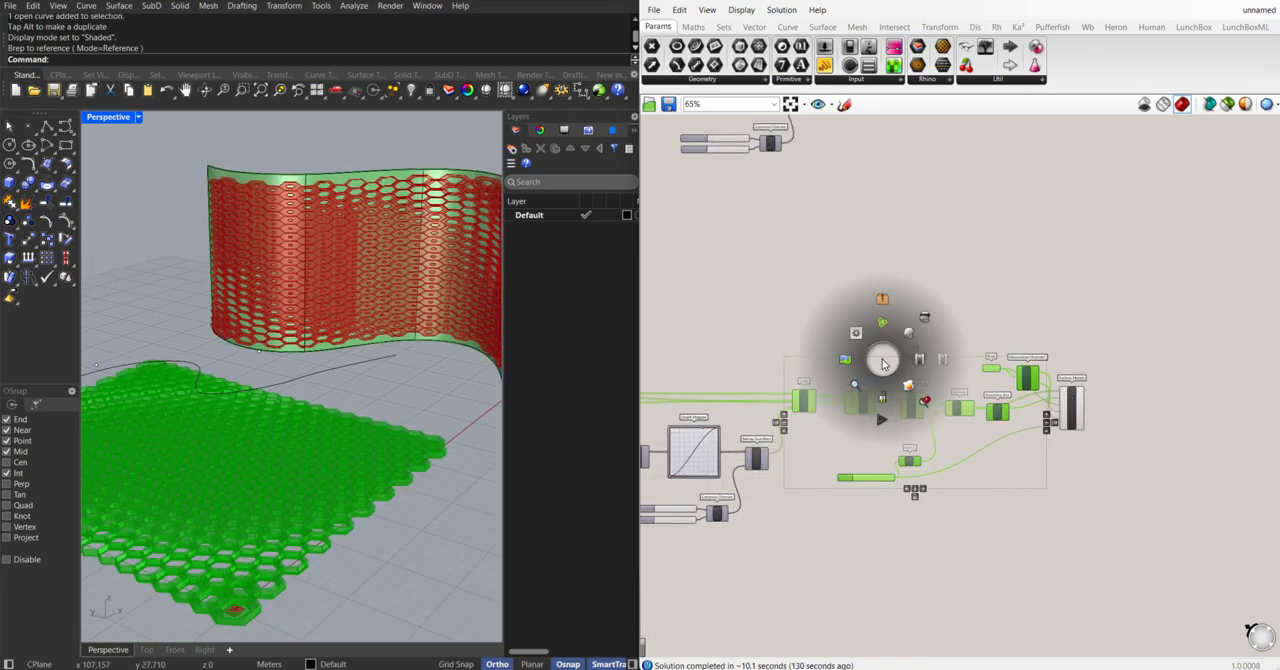
pyautogui.click(928, 317)
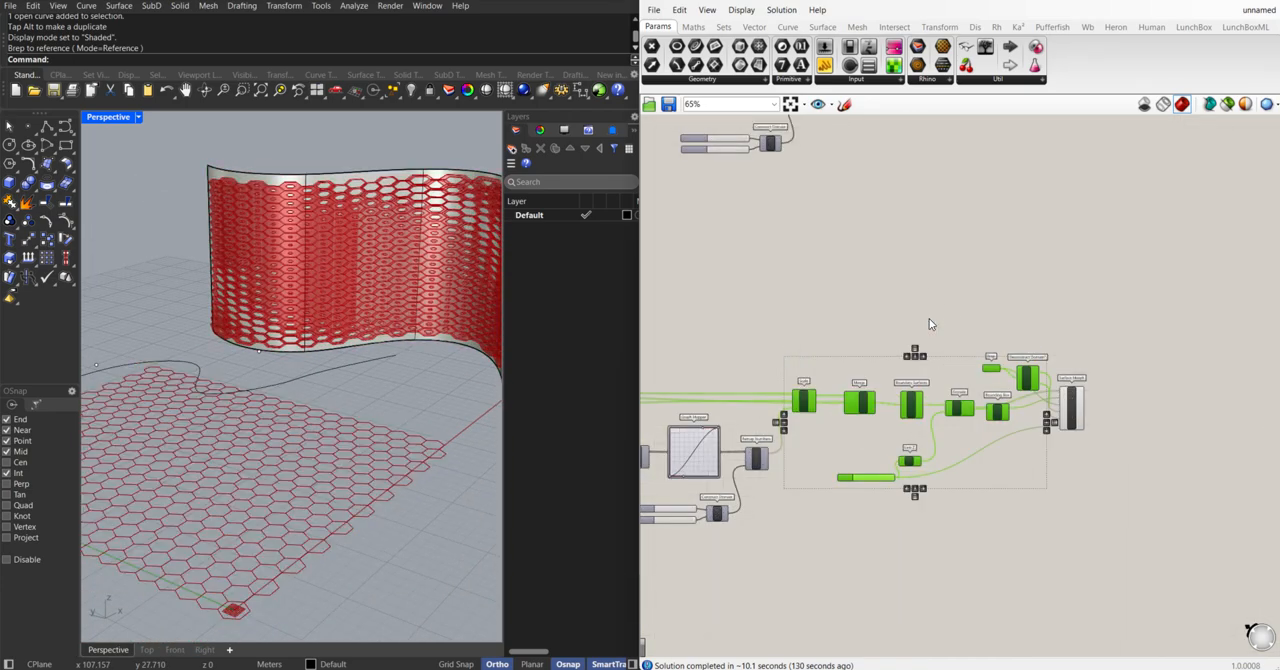
pyautogui.click(468, 173)
pyautogui.click(411, 90)
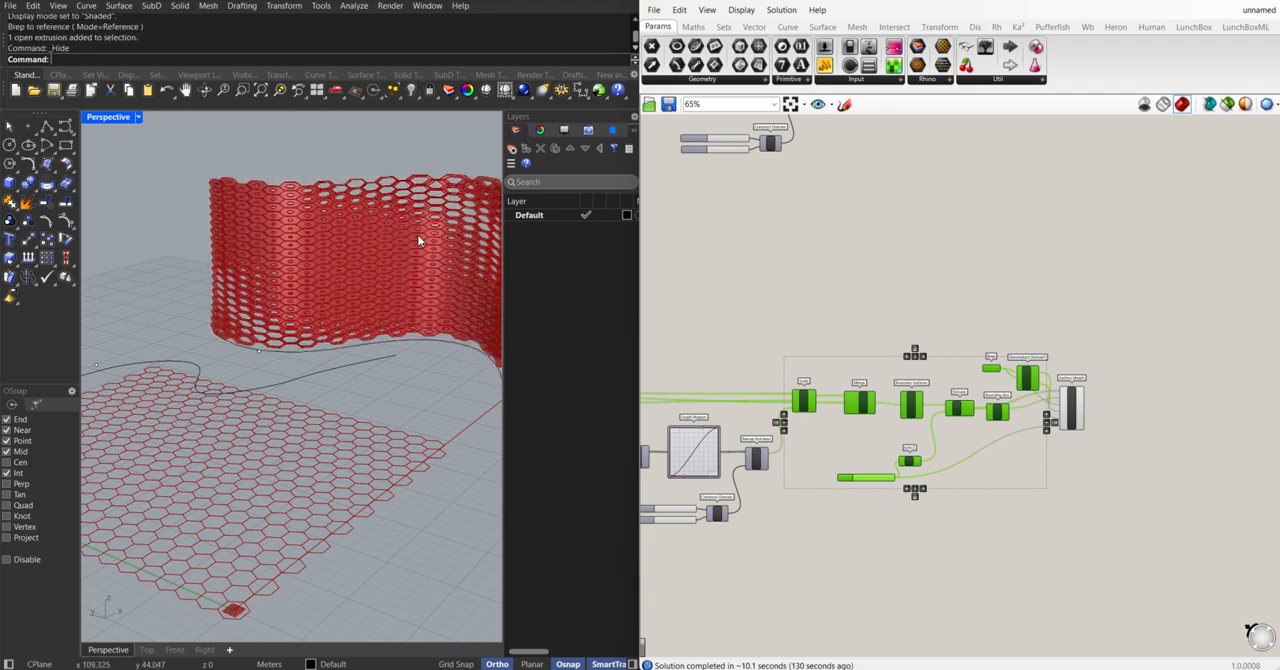
# Move the attractor curve a short distance in the negative X direction across the hexagonal grid
pyautogui.moveTo(419, 240); pyautogui.dragTo(325, 290, button='right')
pyautogui.scroll(-4, 975, 462)
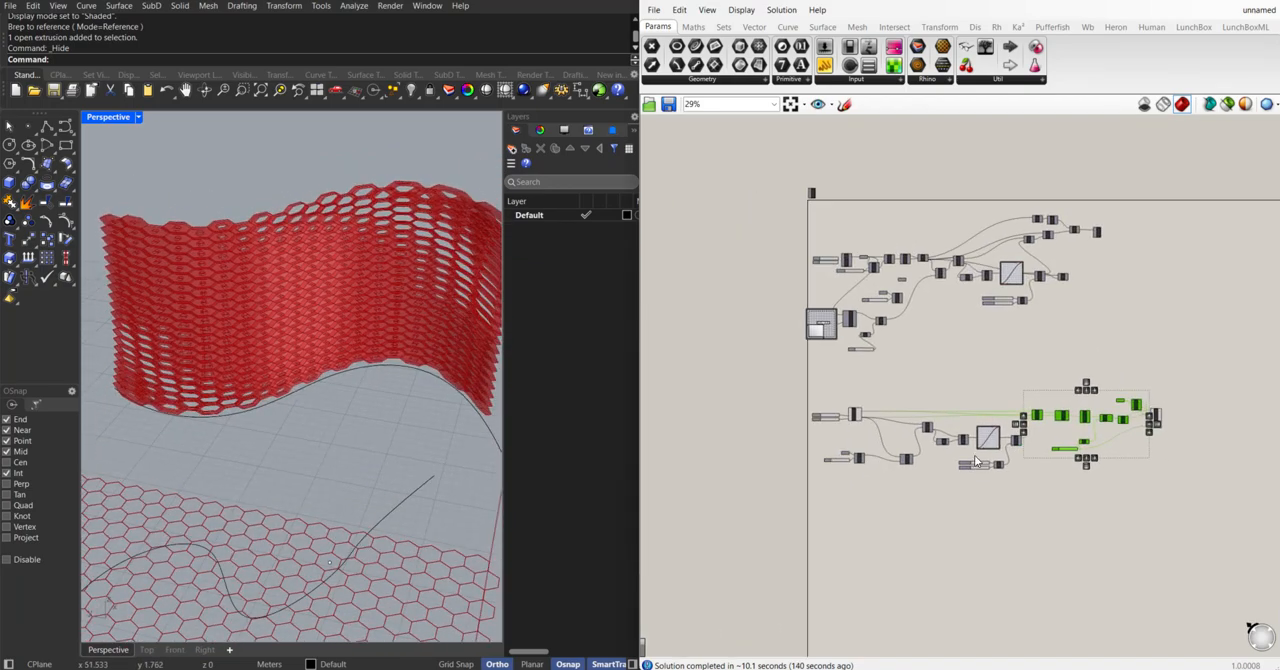
pyautogui.scroll(6, 872, 467)
pyautogui.scroll(-3, 354, 479)
pyautogui.moveTo(354, 479)
pyautogui.mouseDown(button='right')
pyautogui.moveTo(200, 549)
pyautogui.moveTo(340, 476)
pyautogui.mouseUp(button='right')
pyautogui.scroll(5, 304, 441)
pyautogui.click(302, 401)
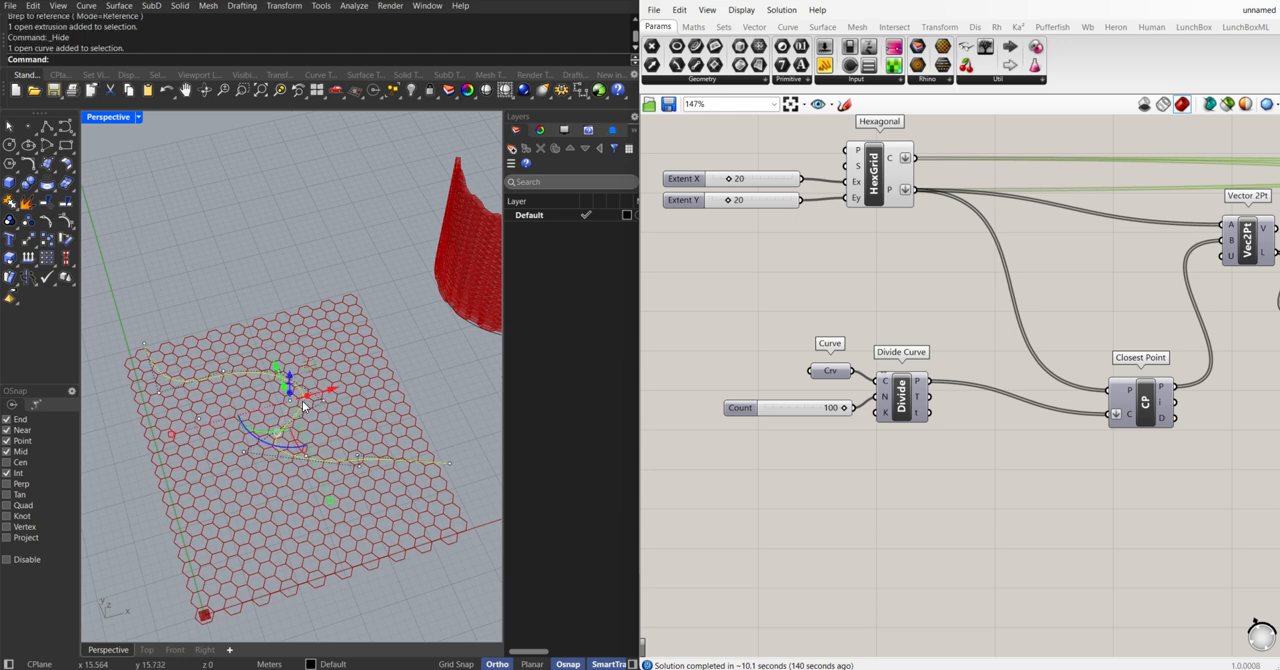
pyautogui.moveTo(327, 388); pyautogui.dragTo(306, 394)
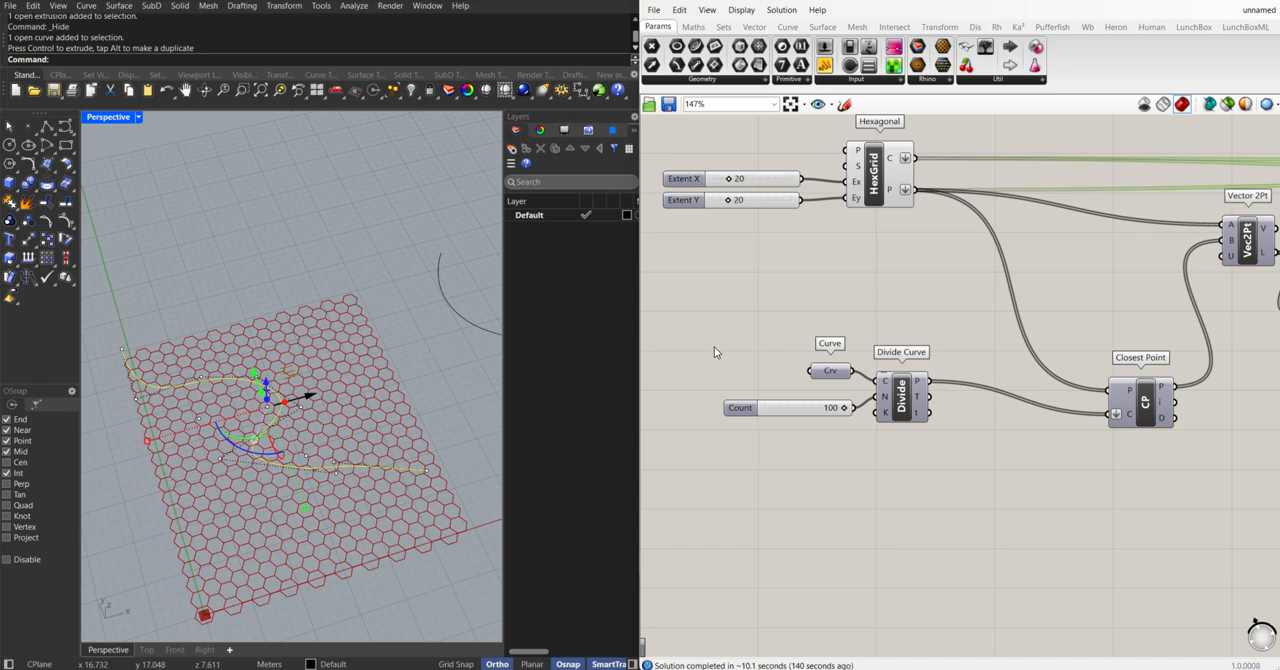
# Examine how the cell openings in the morphed panel respond to the moved attractor curve
pyautogui.moveTo(450, 292); pyautogui.dragTo(444, 224, button='right')
pyautogui.scroll(5, 328, 255)
pyautogui.moveTo(372, 277); pyautogui.dragTo(328, 357, button='right')
pyautogui.scroll(-7, 366, 285)
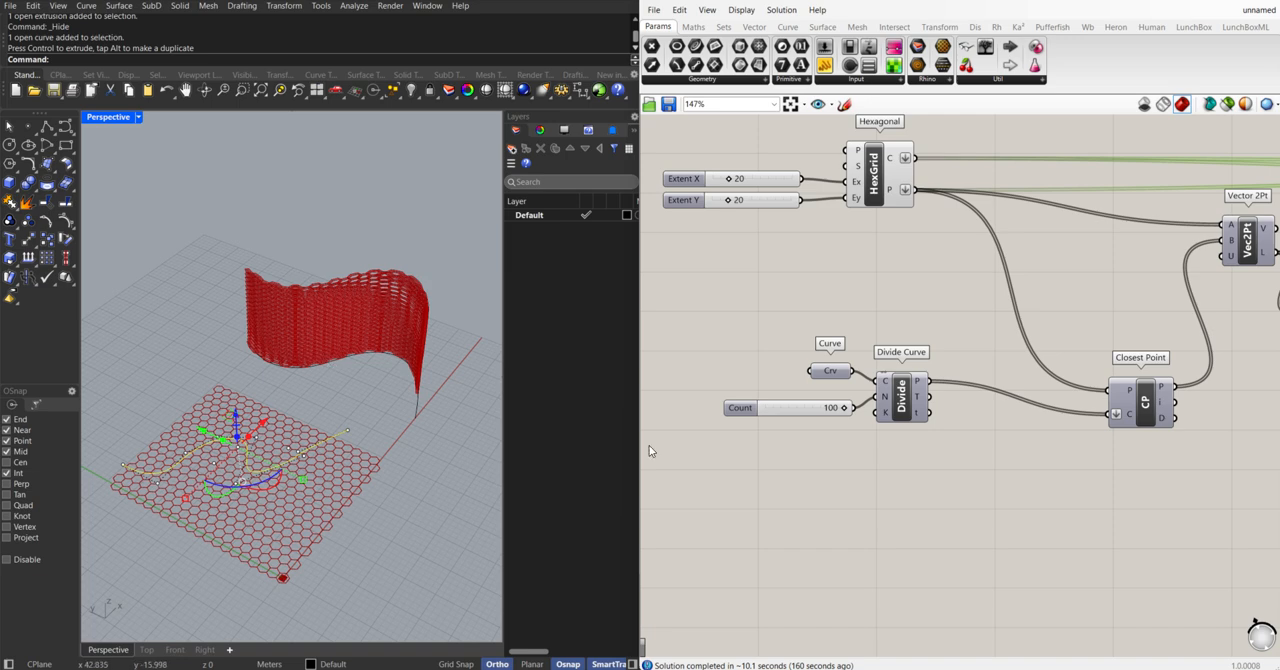
pyautogui.scroll(4, 346, 410)
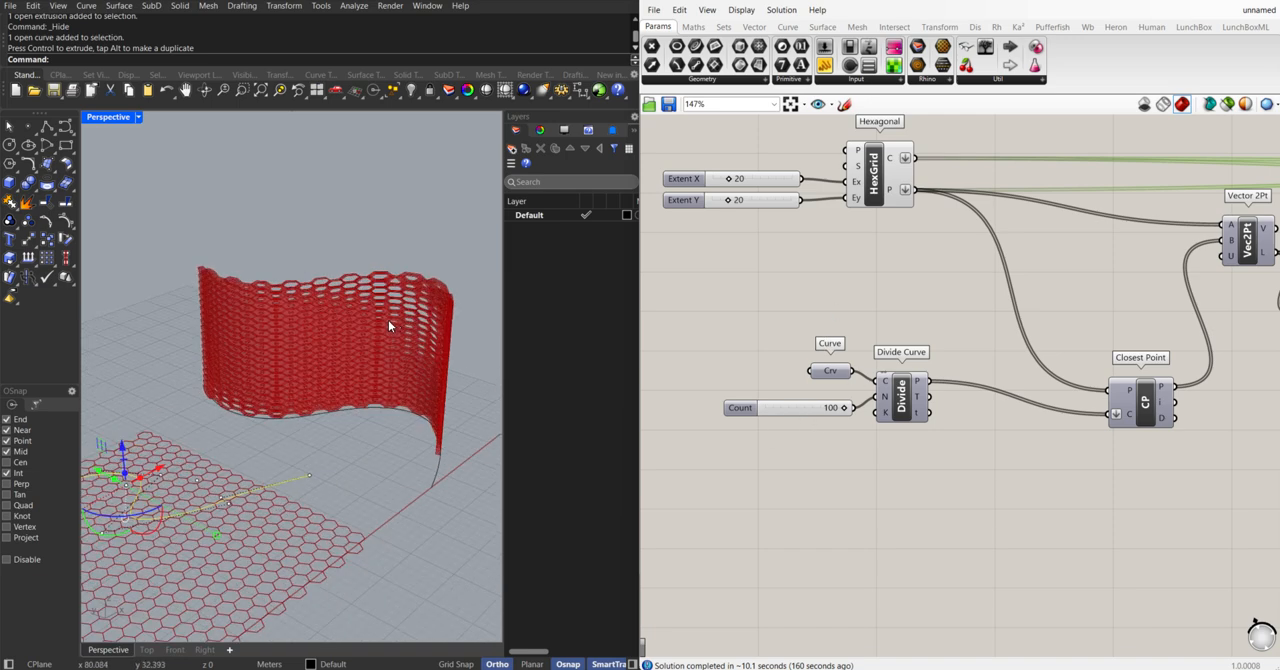
pyautogui.moveTo(275, 410); pyautogui.dragTo(326, 363, button='right')
pyautogui.scroll(-4, 865, 365)
pyautogui.scroll(5, 900, 373)
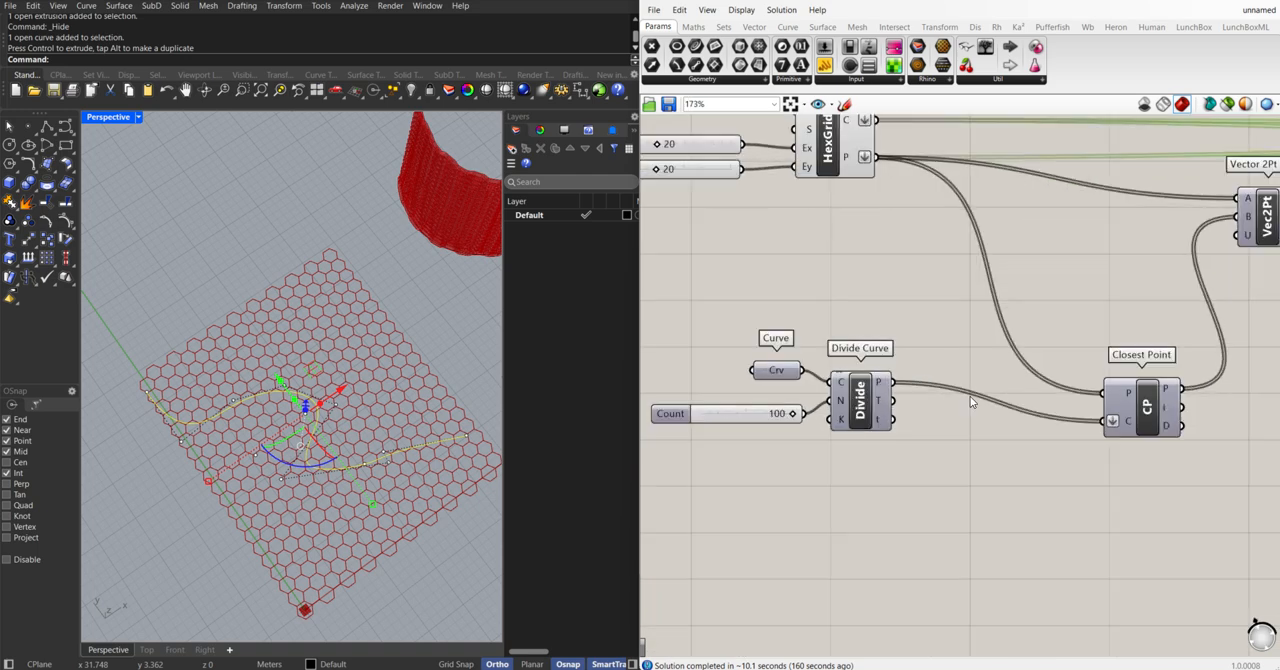
pyautogui.moveTo(1146, 394); pyautogui.dragTo(1001, 390, button='right')
pyautogui.scroll(-3, 331, 394)
pyautogui.moveTo(331, 394); pyautogui.dragTo(372, 356, button='right')
pyautogui.moveTo(408, 310); pyautogui.dragTo(407, 195, button='right')
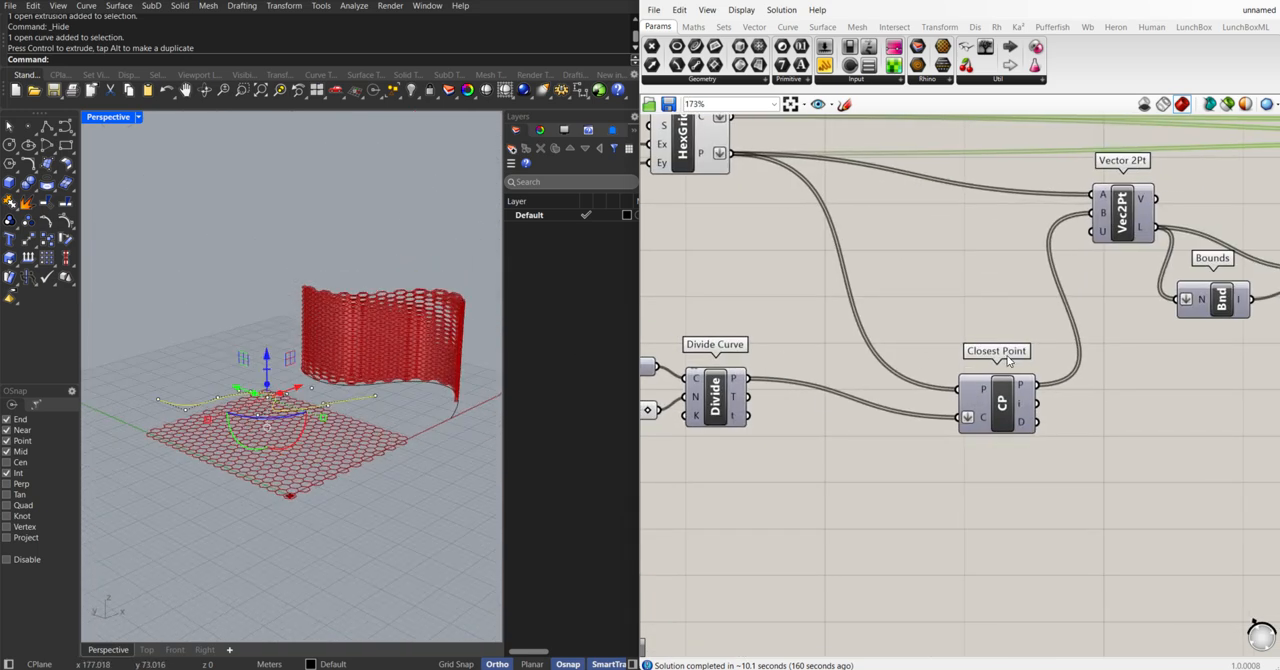
# Add a Custom Preview component after Surface Morph and wire the morphed geometry into its G input
pyautogui.scroll(-6, 909, 347)
pyautogui.scroll(3, 1120, 326)
pyautogui.scroll(-4, 1122, 324)
pyautogui.moveTo(1122, 324); pyautogui.dragTo(926, 333, button='right')
pyautogui.click(1170, 340)
pyautogui.scroll(7, 1108, 313)
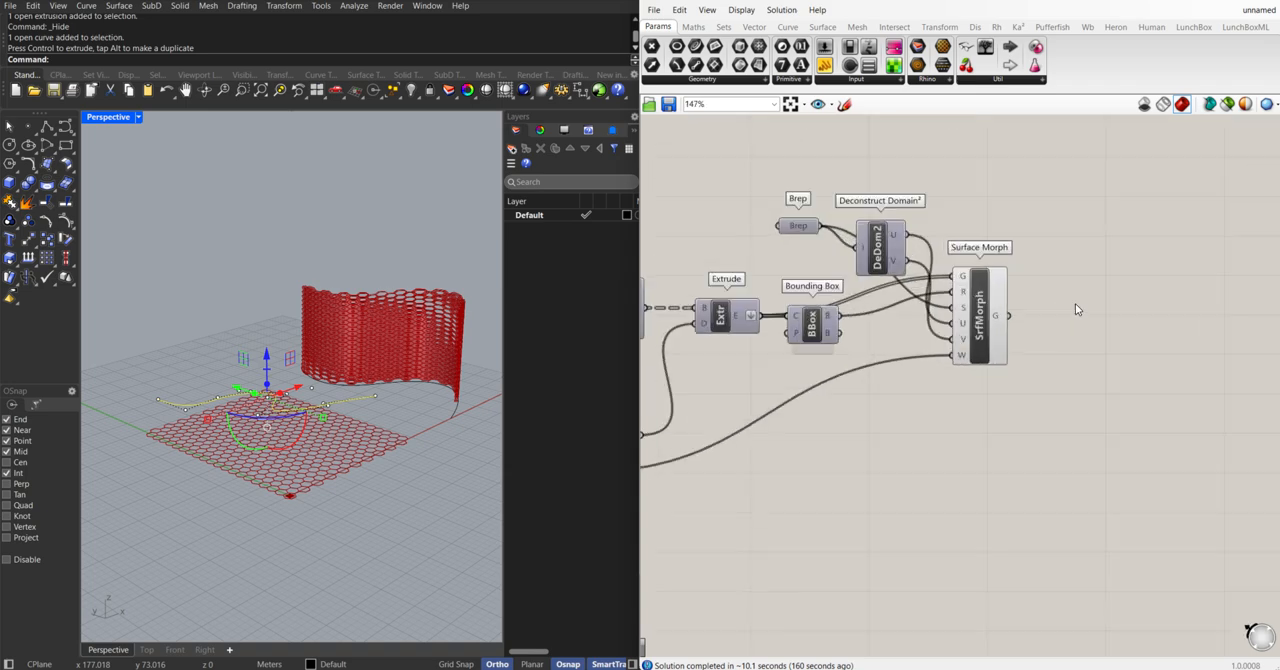
pyautogui.doubleClick(1049, 310)
pyautogui.write('cust')
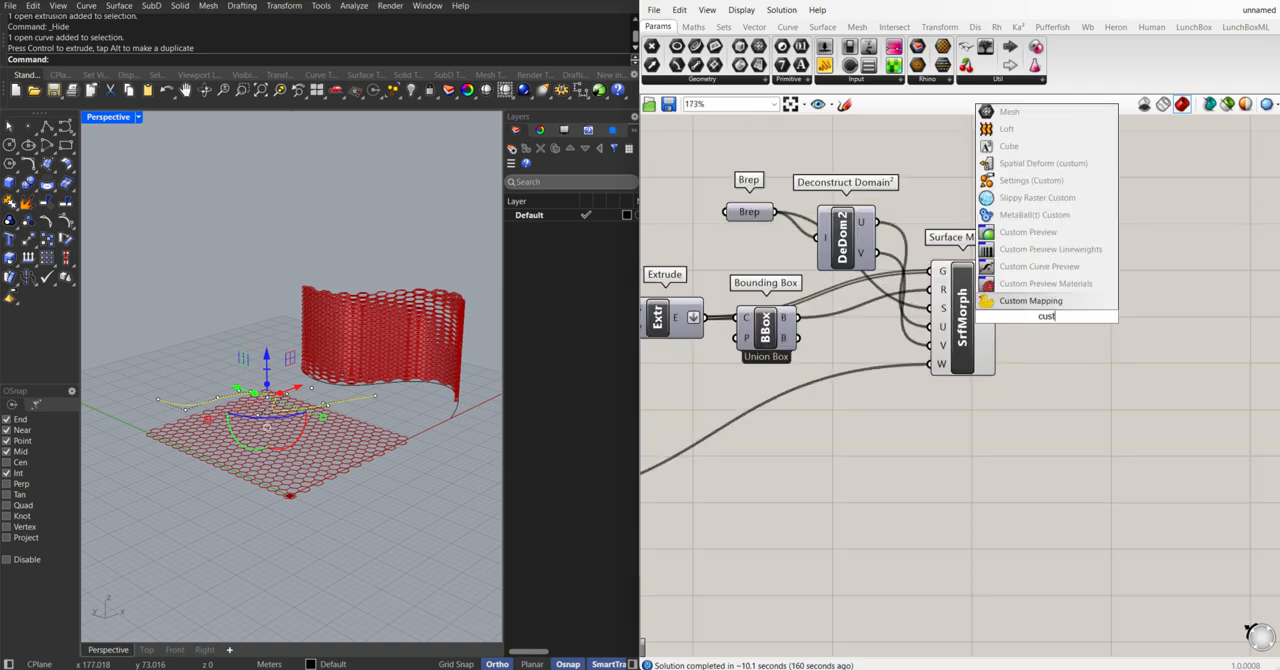
pyautogui.click(1076, 236)
pyautogui.moveTo(1050, 318); pyautogui.dragTo(1093, 318)
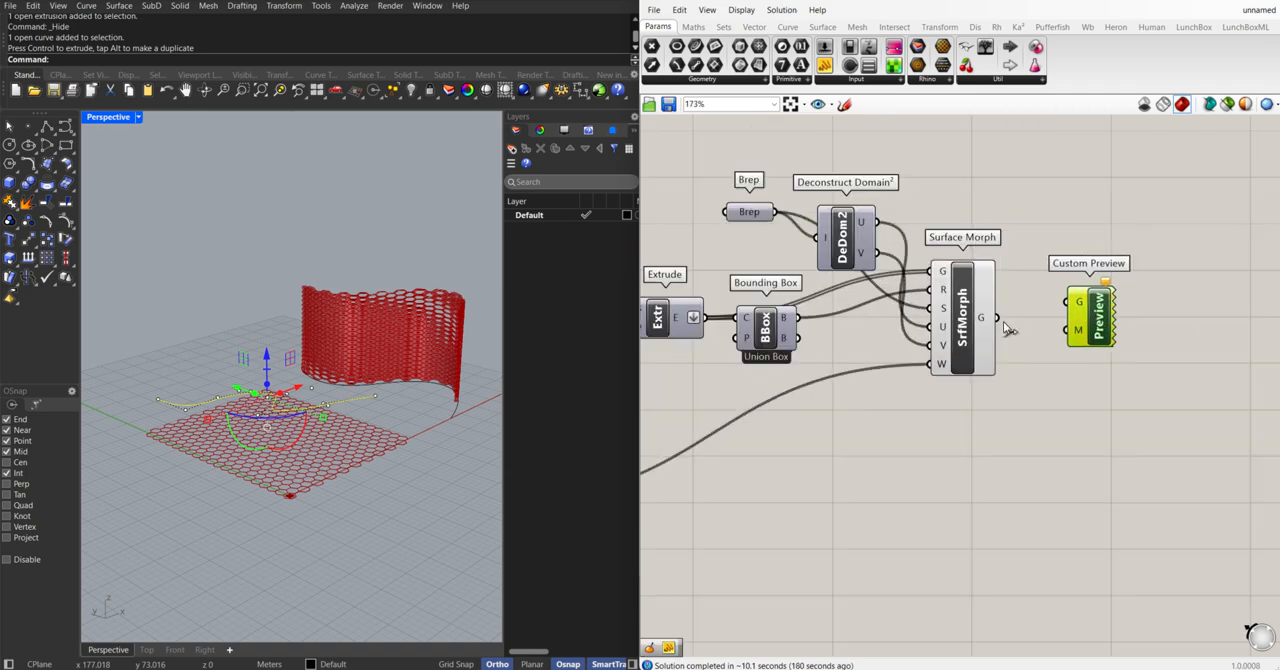
pyautogui.moveTo(997, 317); pyautogui.dragTo(1067, 301)
pyautogui.click(1039, 372)
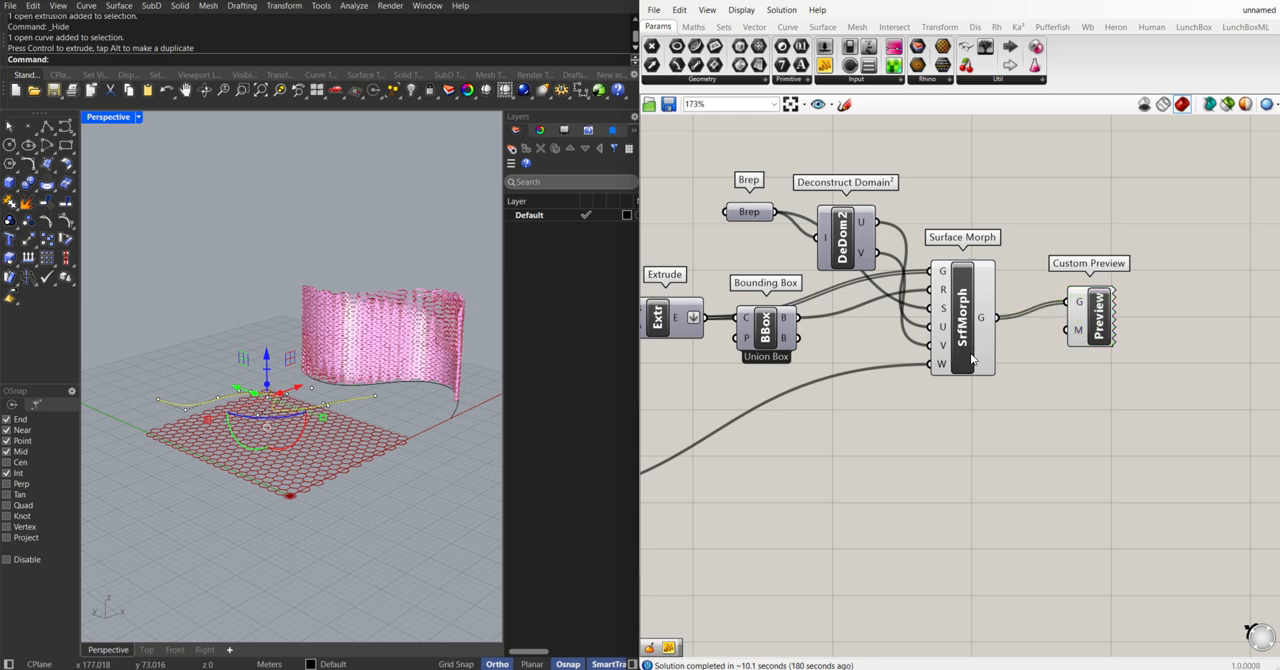
# Turn off the Surface Morph component's own preview so only the Custom Preview displays the wall panel
pyautogui.click(961, 352)
pyautogui.rightClick(961, 352)
pyautogui.click(990, 379)
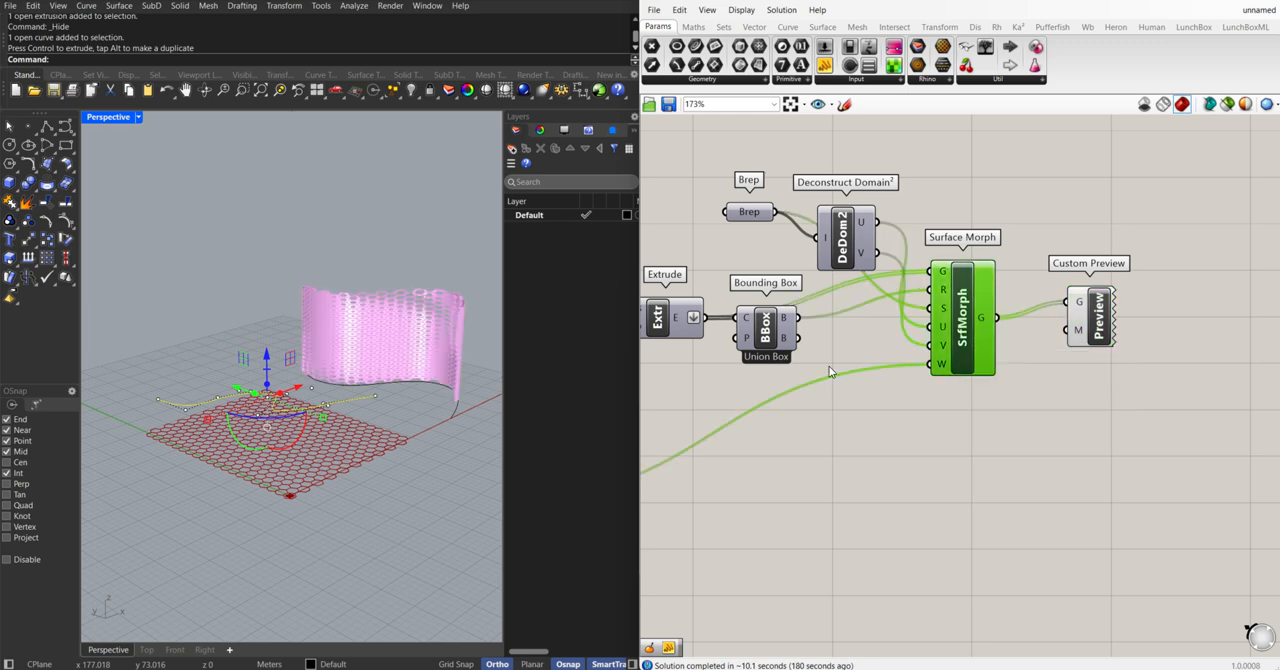
pyautogui.scroll(3, 420, 344)
pyautogui.moveTo(420, 344); pyautogui.dragTo(484, 364, button='right')
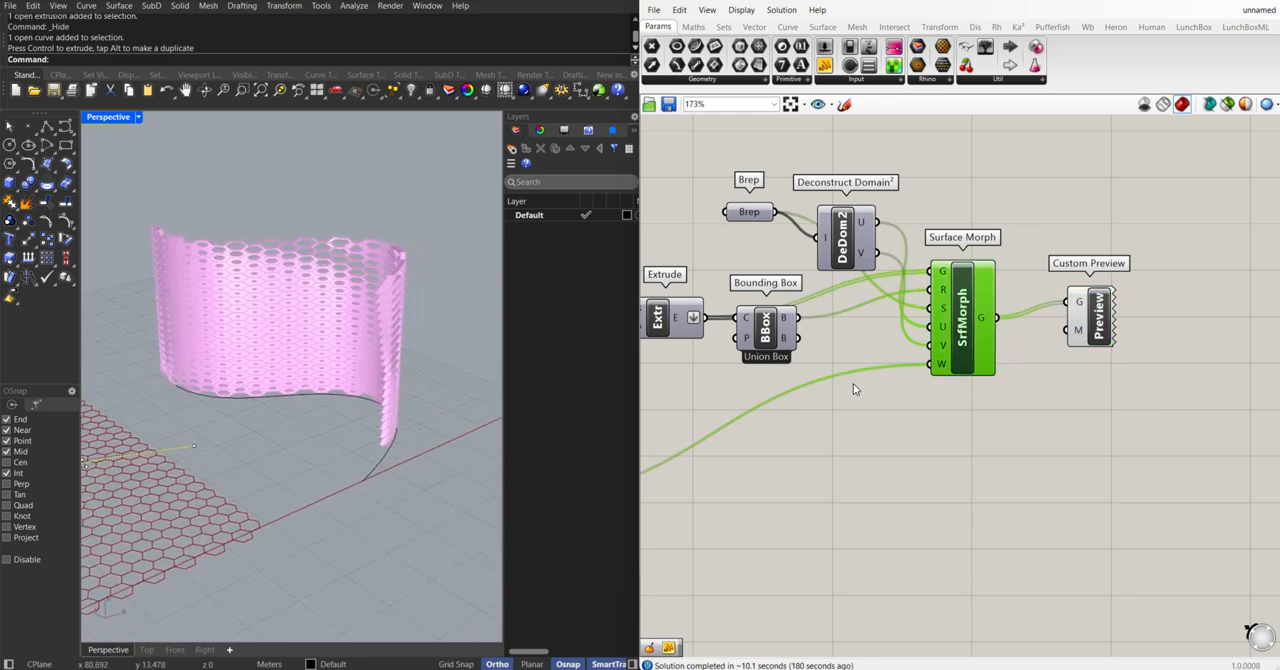
# Add a Colour Swatch below Custom Preview and set it to a light grey with Val 76
pyautogui.click(1087, 411)
pyautogui.doubleClick(1087, 411)
pyautogui.write('swatch')
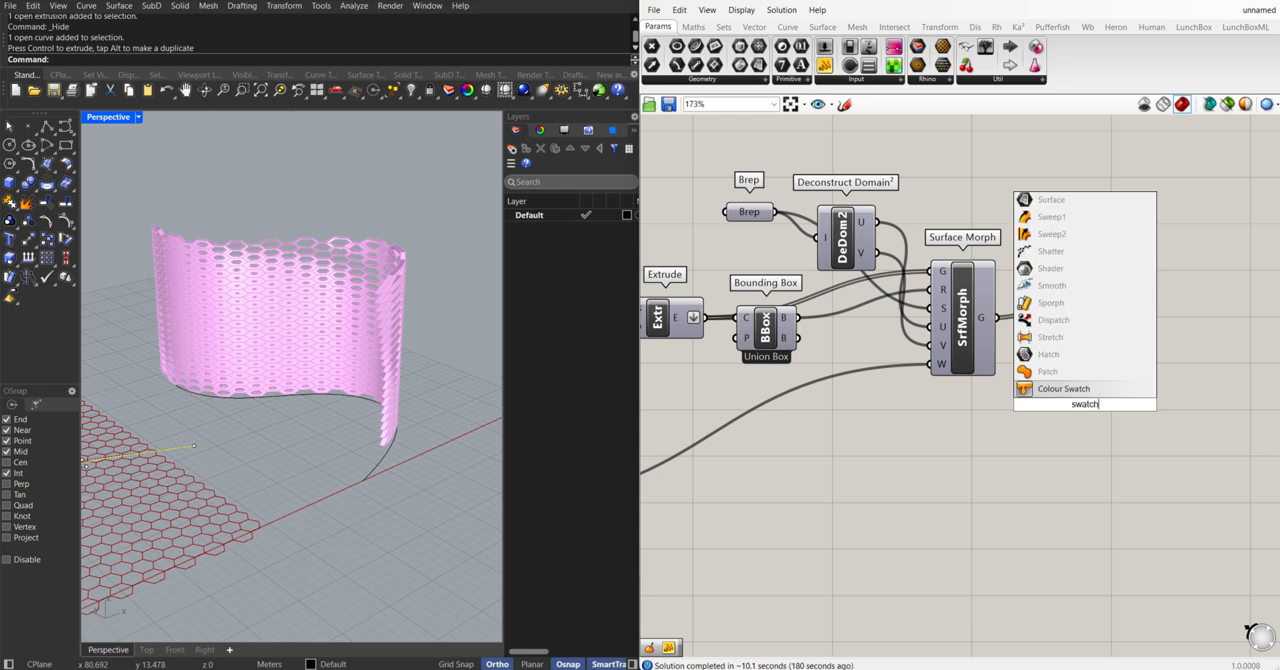
pyautogui.press('Return')
pyautogui.click(1112, 406)
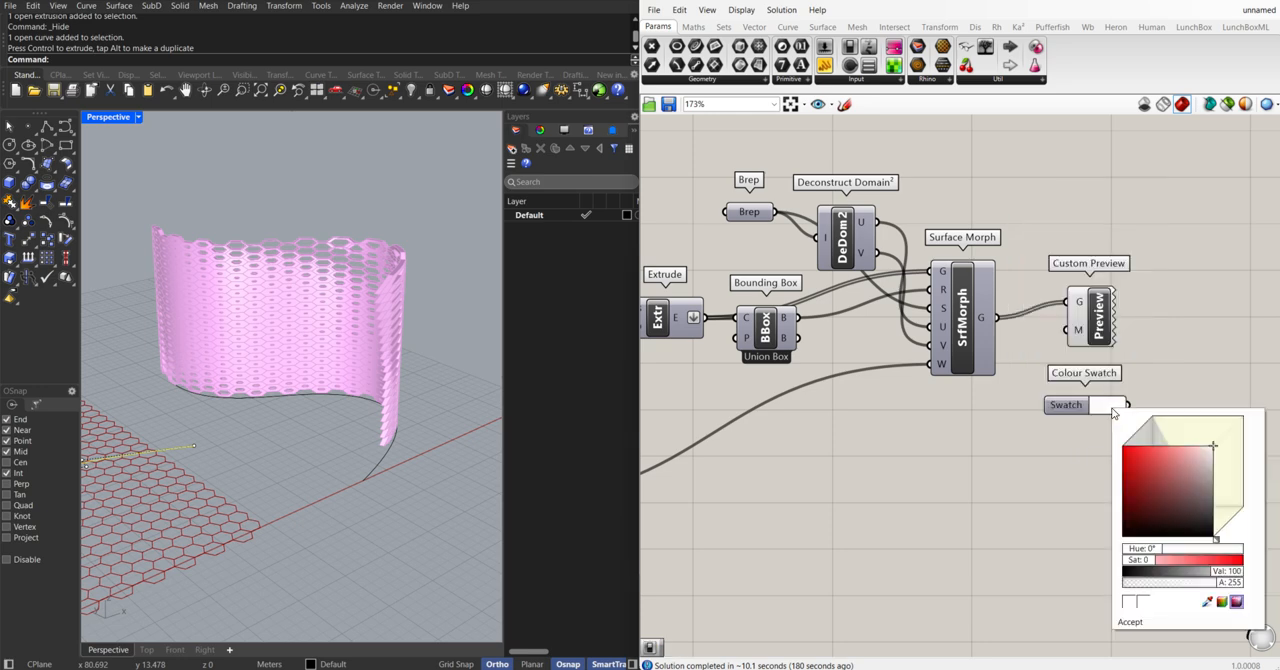
pyautogui.moveTo(1226, 578)
pyautogui.mouseDown()
pyautogui.moveTo(1211, 576)
pyautogui.moveTo(1246, 578)
pyautogui.moveTo(1207, 572)
pyautogui.mouseUp()
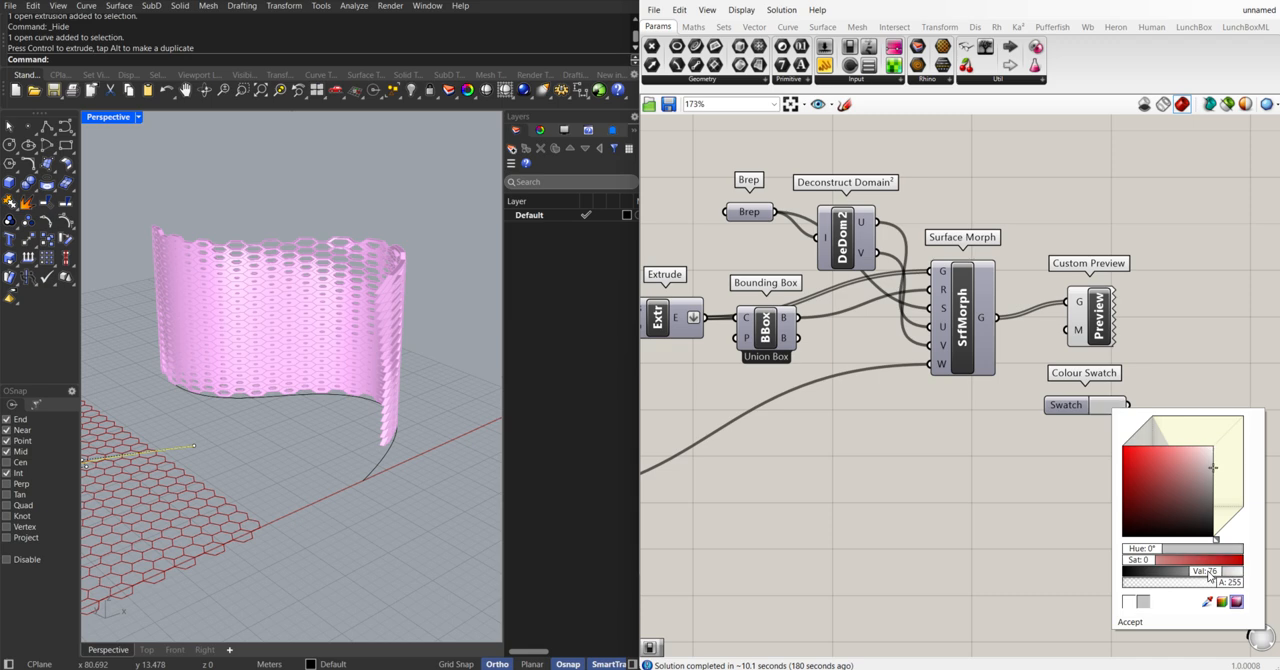
# Wire the Colour Swatch into Custom Preview's M input and view the recoloured wall panel from other angles
pyautogui.click(1114, 408)
pyautogui.moveTo(1129, 406); pyautogui.dragTo(1167, 330)
pyautogui.click(1061, 250)
pyautogui.moveTo(423, 348); pyautogui.dragTo(249, 212, button='right')
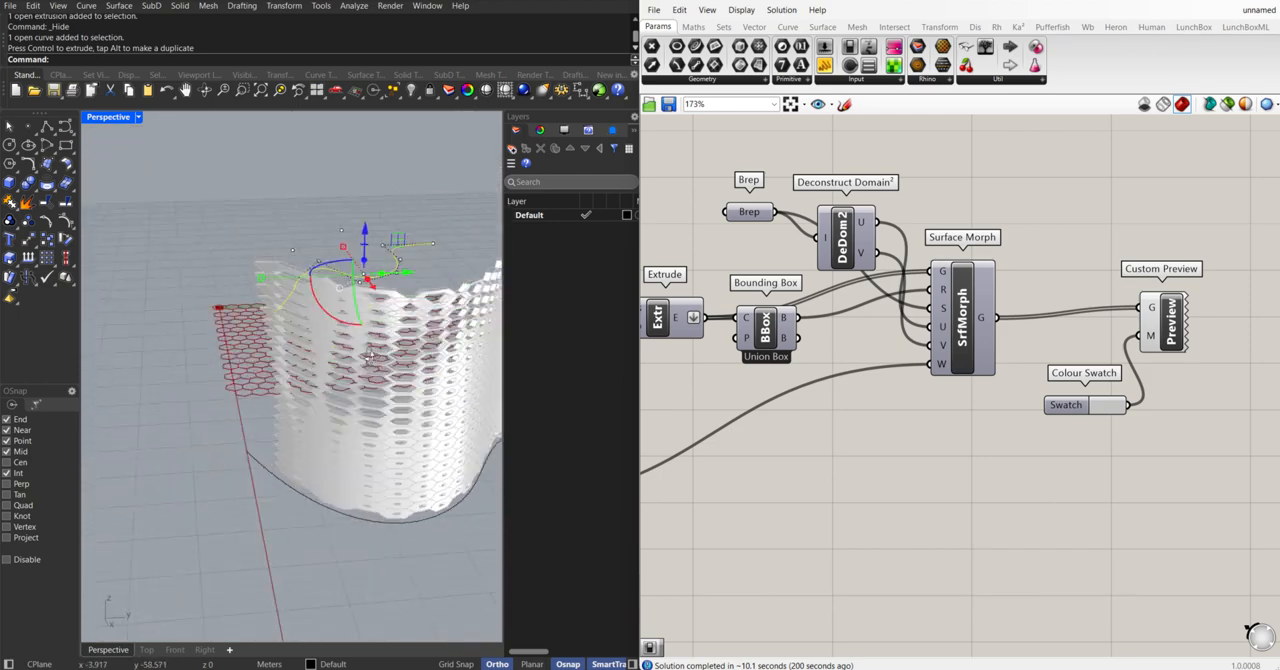
pyautogui.scroll(-6, 369, 335)
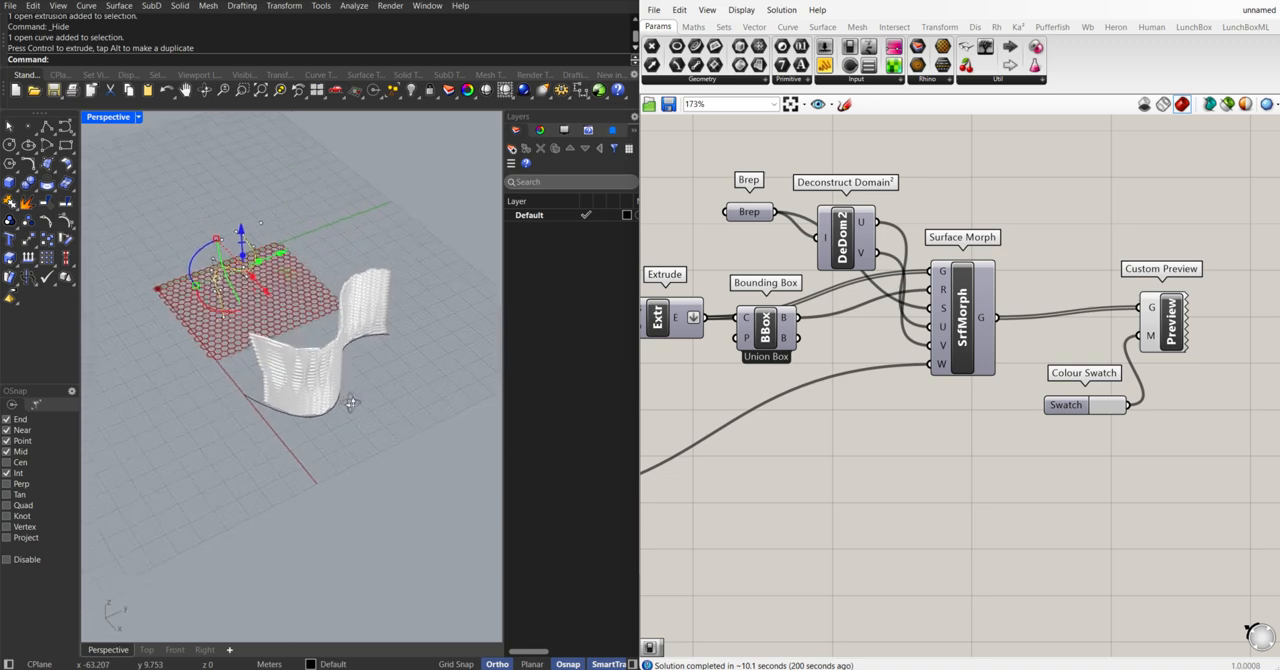